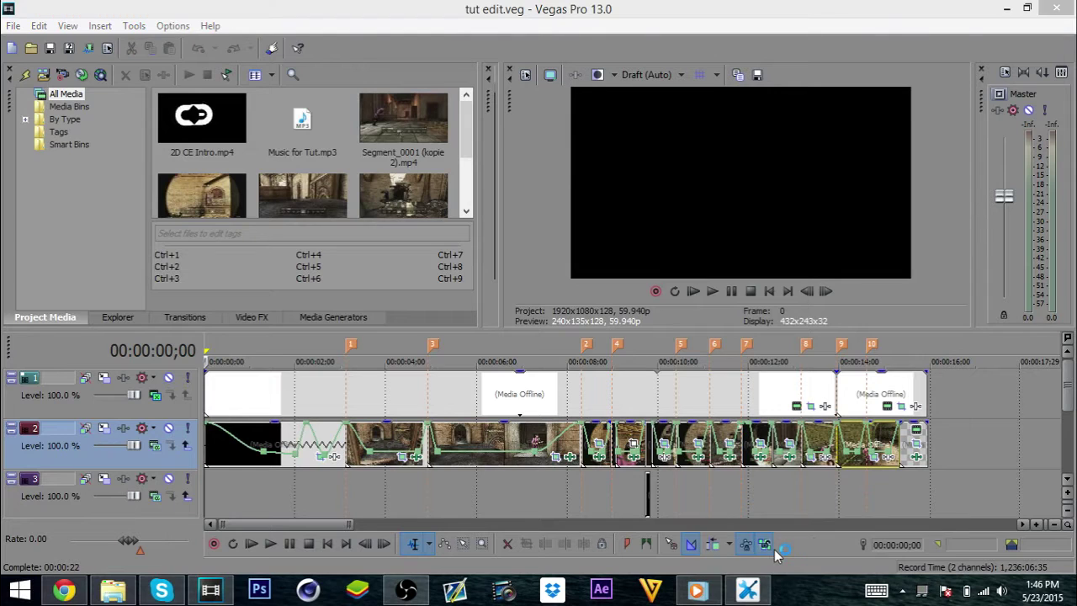
Dismiss the error message and inspect frames across the timeline, from the opening intro to the last gameplay clip.
left_click(675, 362)
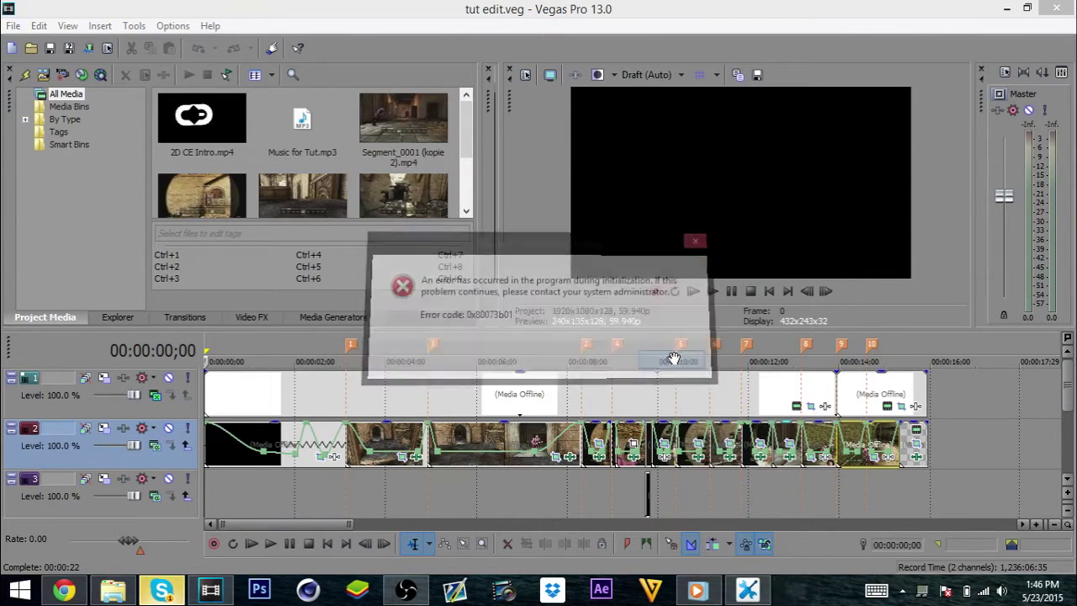
left_click(299, 406)
left_click(378, 385)
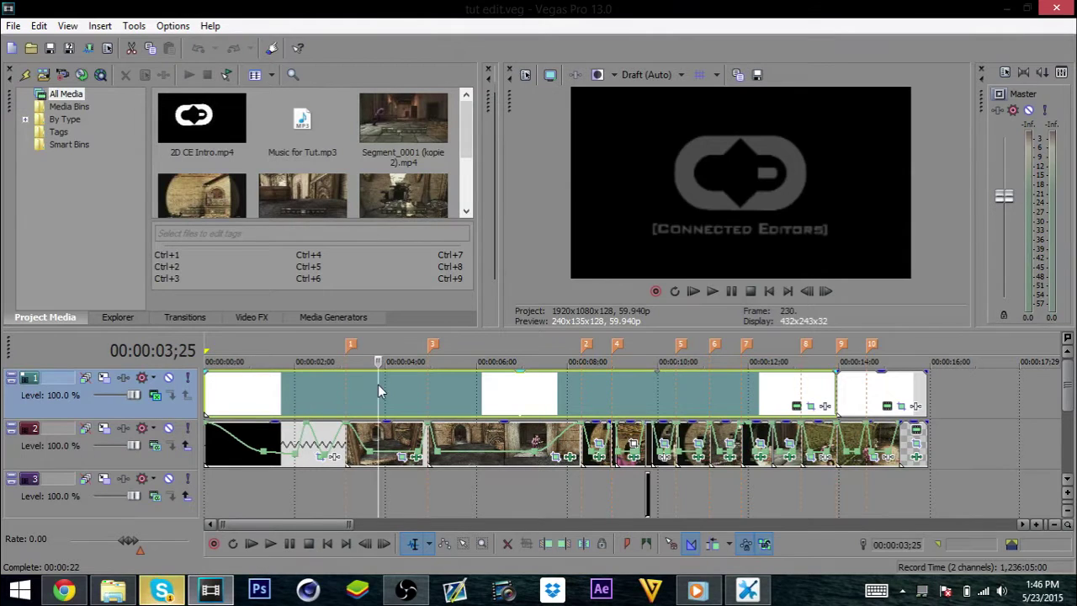
left_click(464, 391)
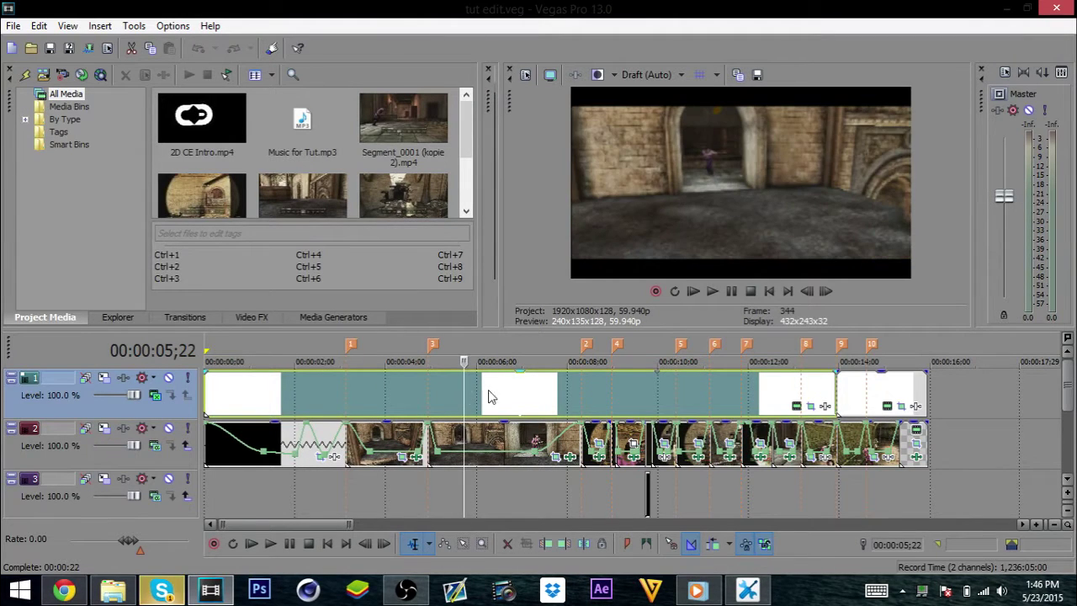
left_click(585, 393)
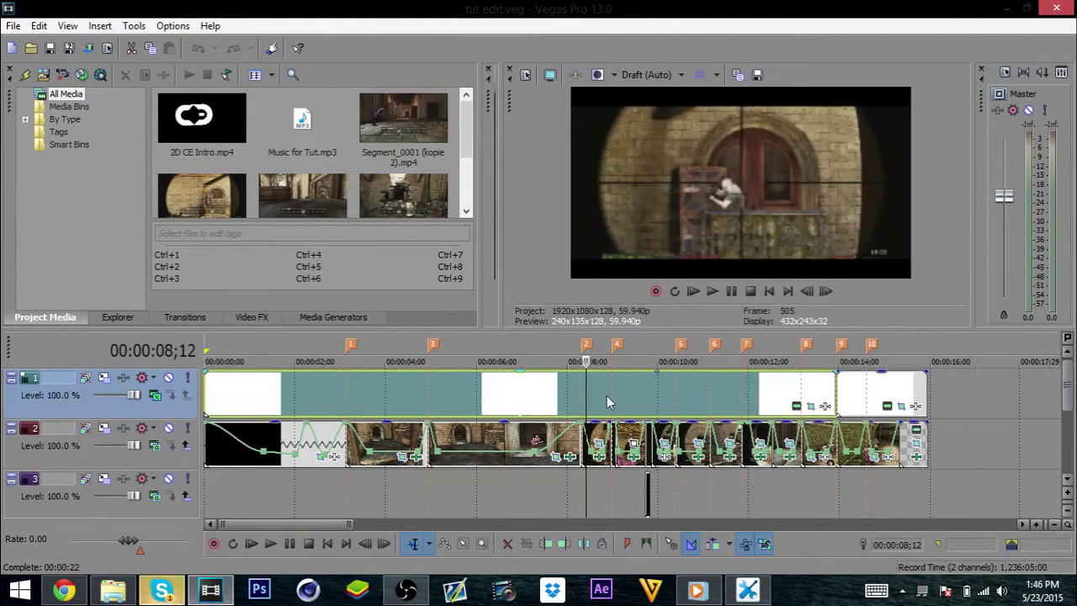
left_click(607, 396)
left_click(625, 396)
left_click(665, 395)
left_click(679, 394)
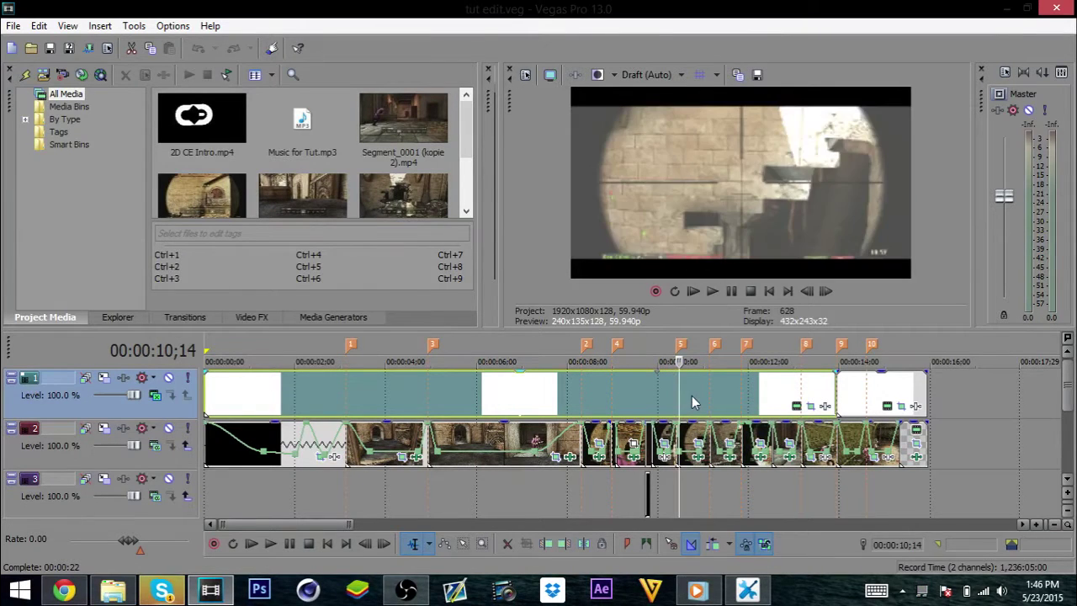
left_click(692, 401)
left_click(717, 402)
left_click(782, 404)
left_click(762, 405)
left_click(812, 394)
left_click(860, 398)
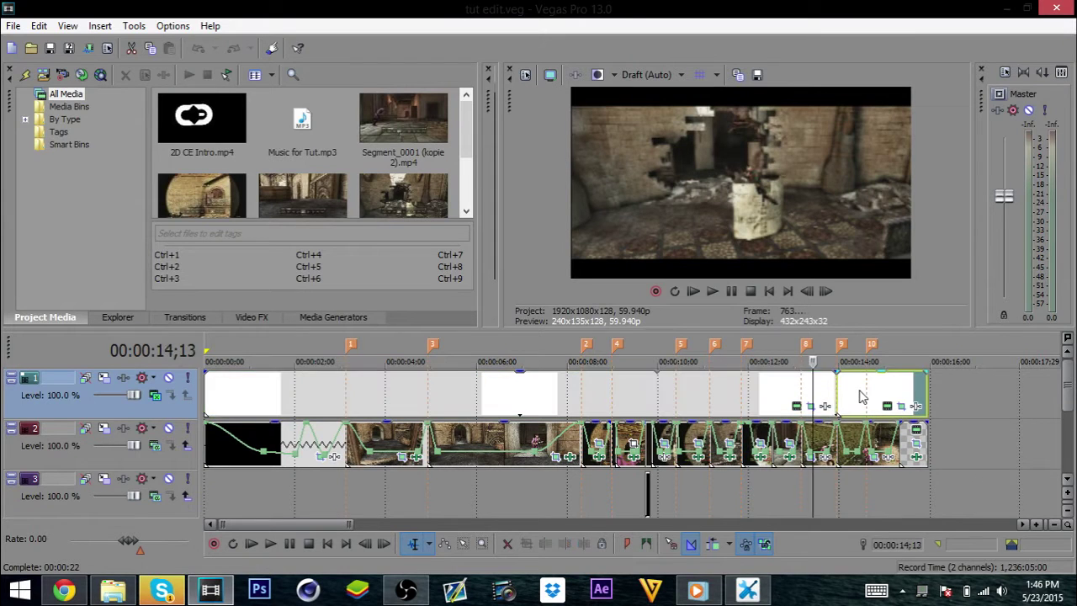
left_click(306, 398)
left_click(865, 402)
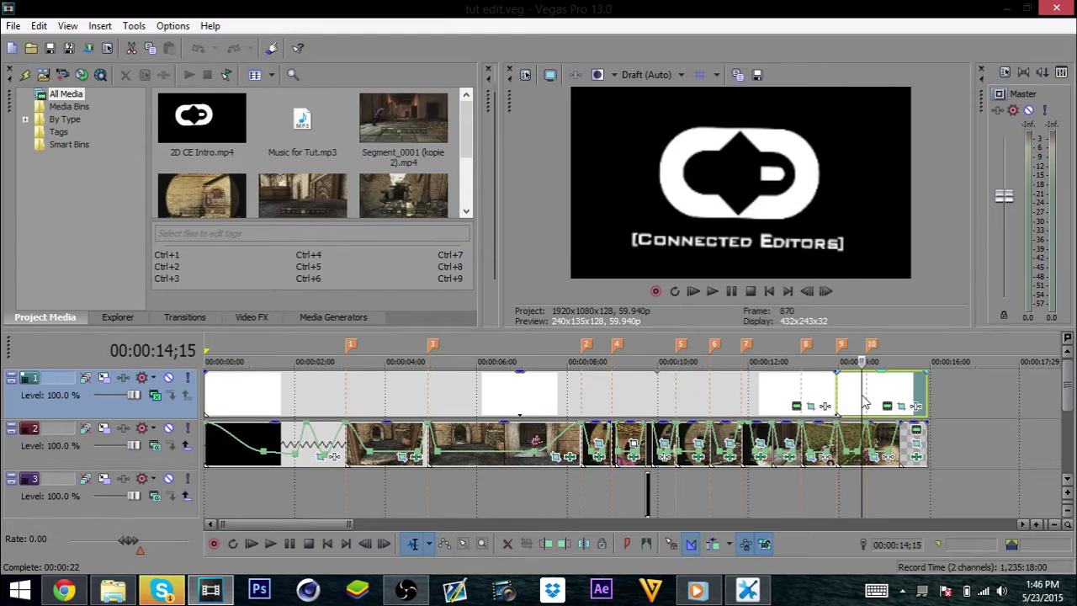
Play back the gameplay clips around markers 8 to 10, then examine the intro frames at the timeline's start.
left_click(821, 452)
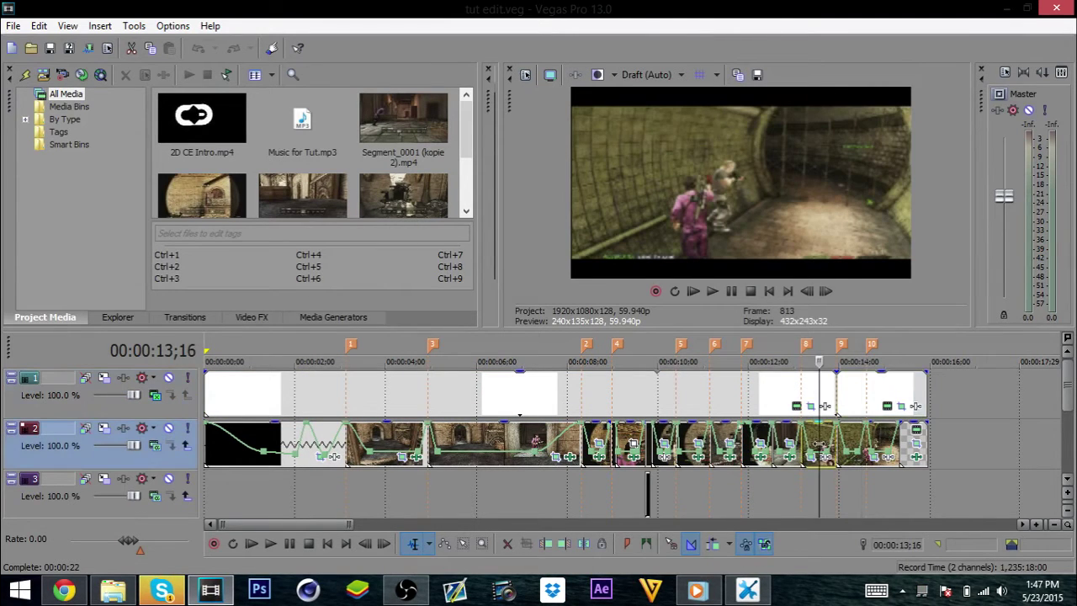
key("space")
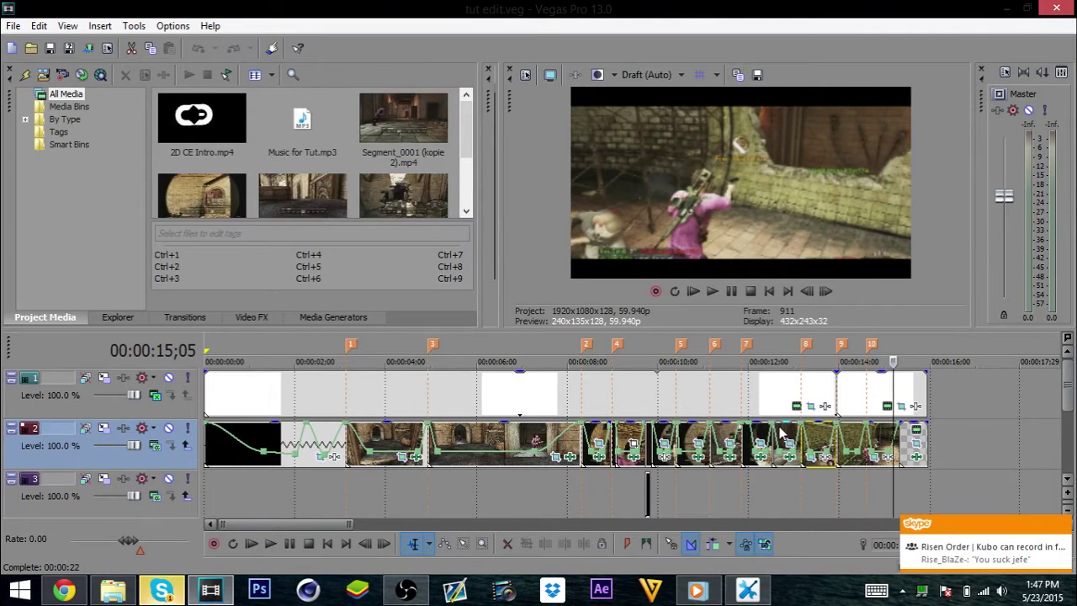
left_click(781, 429)
key("space")
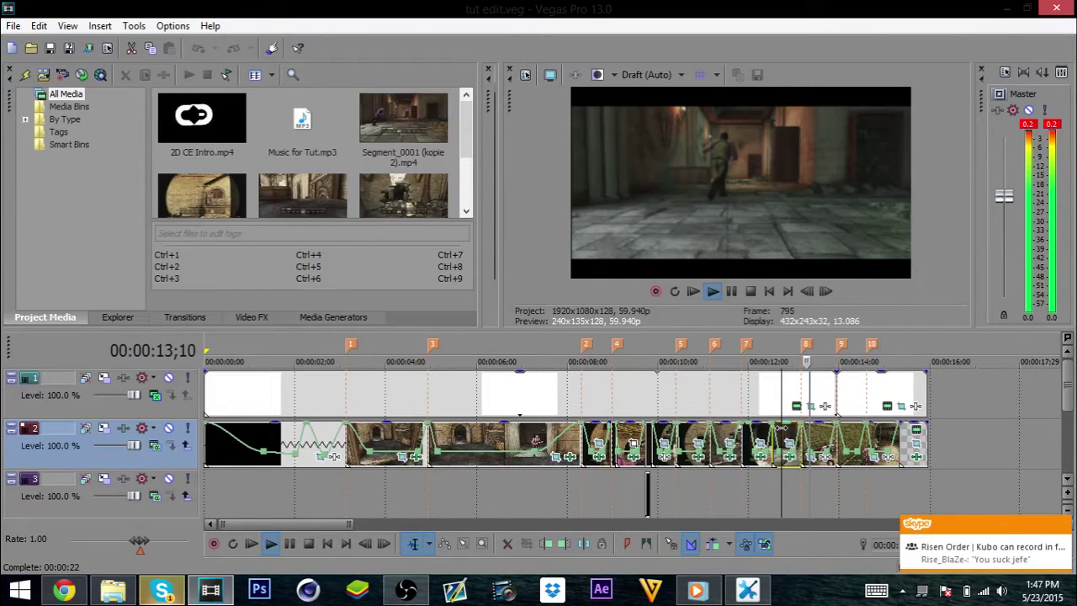
left_click(879, 393)
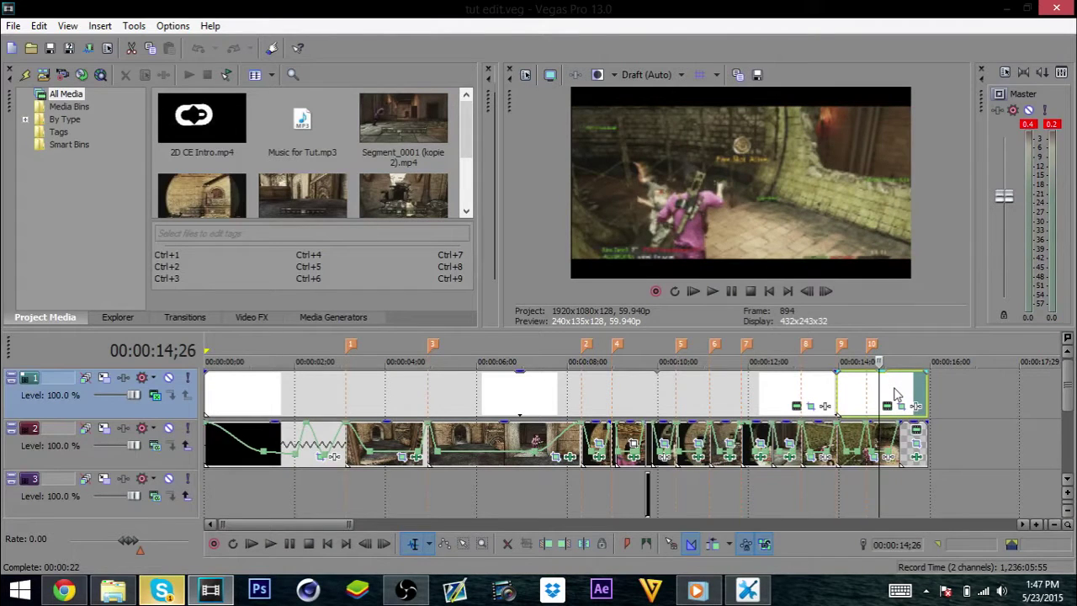
left_click(343, 405)
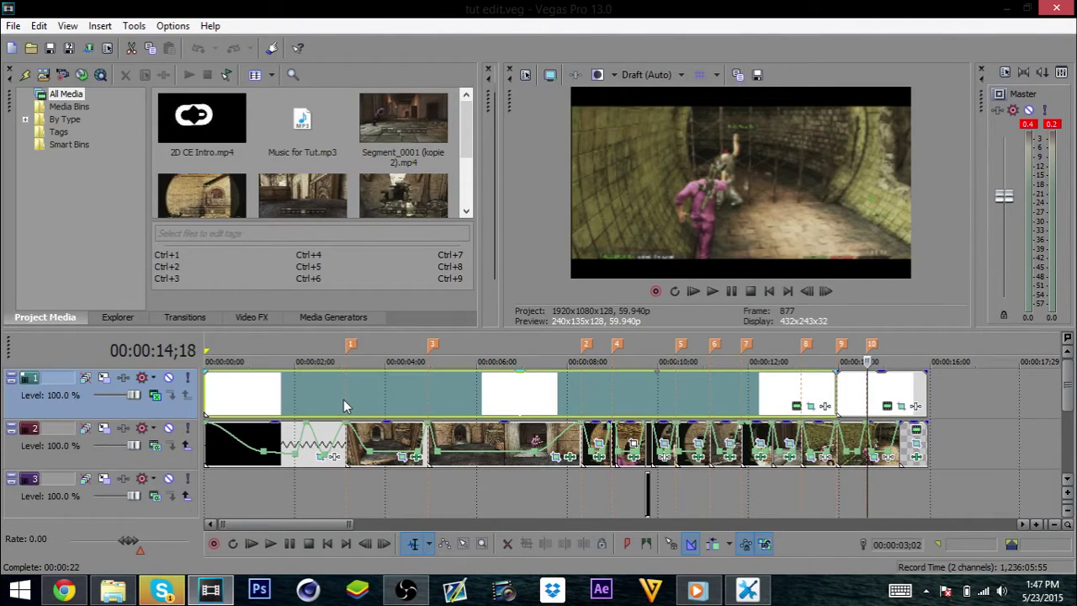
left_click(269, 396)
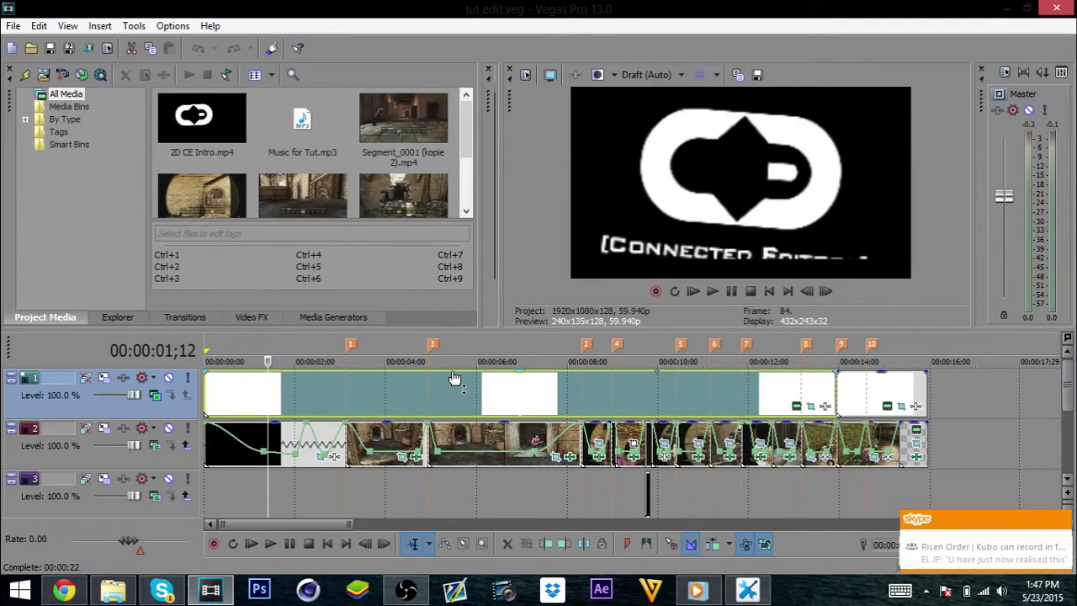
Apply the S_Shake effect with the "Nice shake" preset to the gameplay clip between markers 1 and 3.
left_click(386, 442)
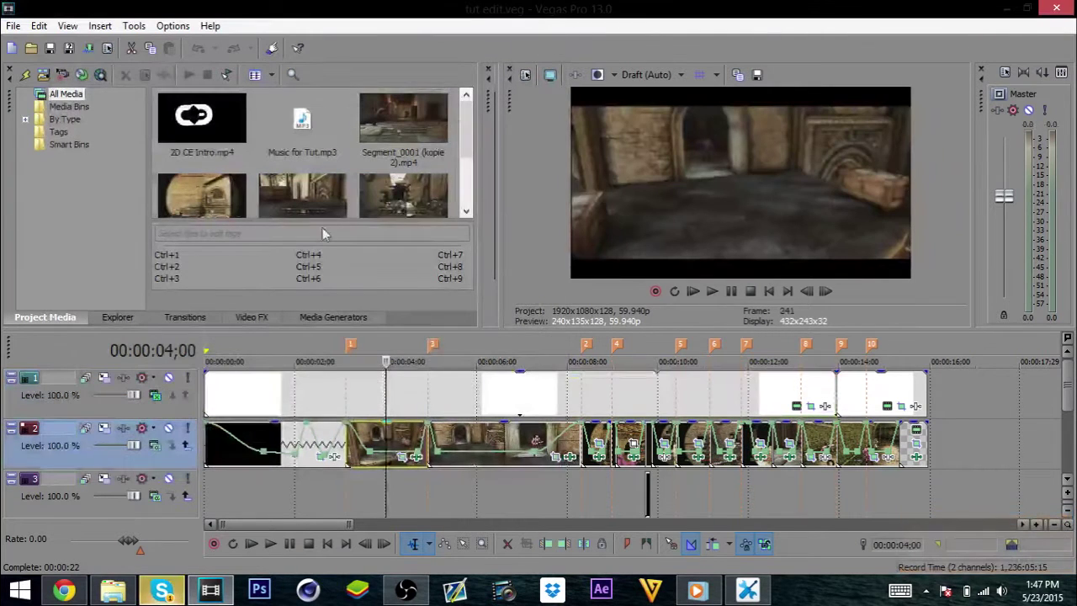
left_click(252, 316)
scroll(89, 237, "down", 20)
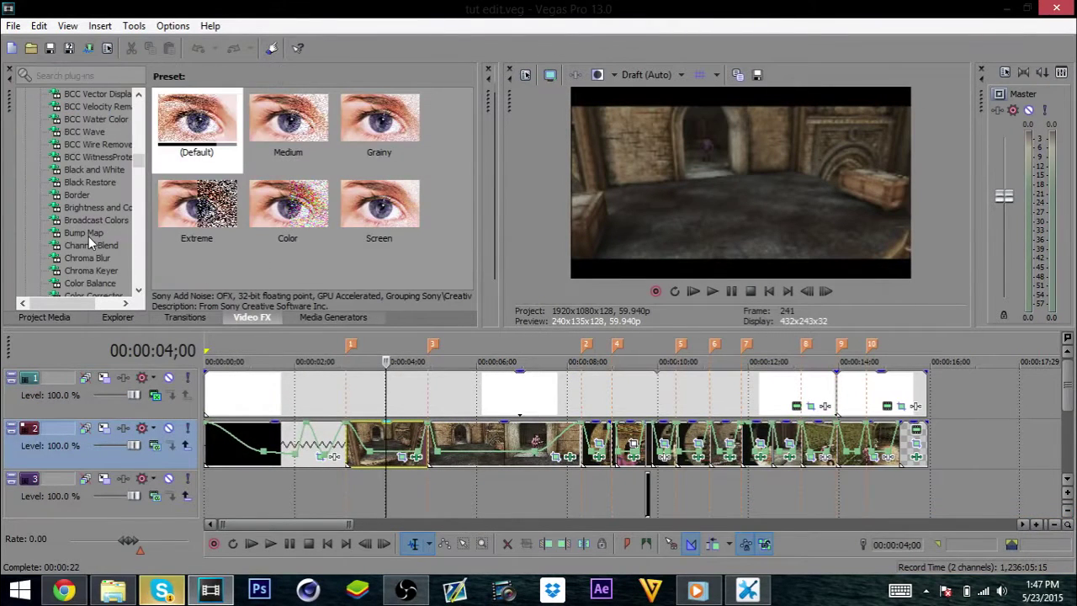
scroll(88, 237, "up", 5)
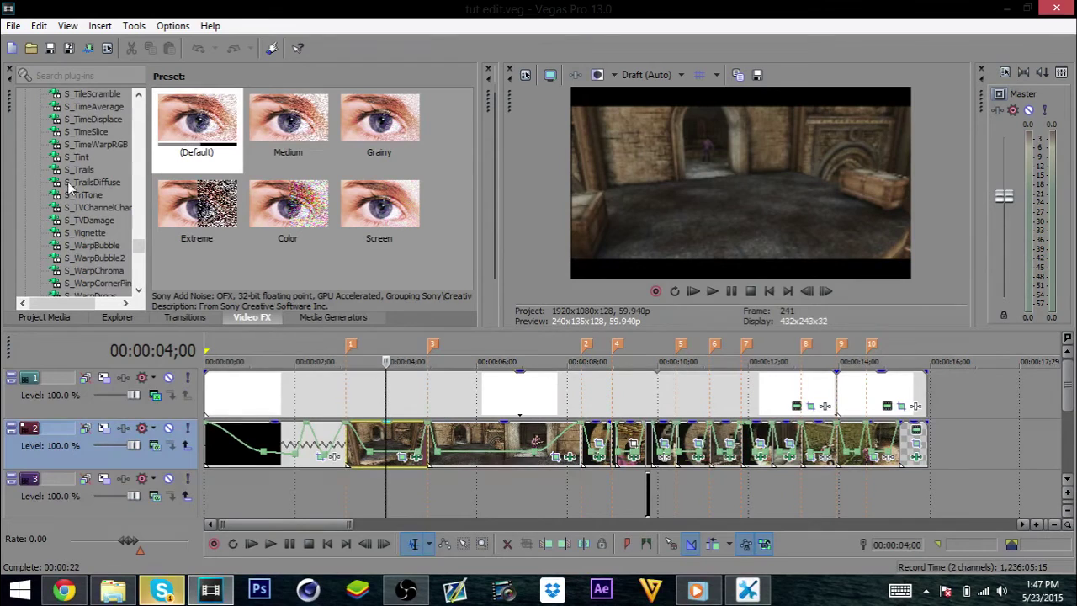
scroll(77, 157, "up", 6)
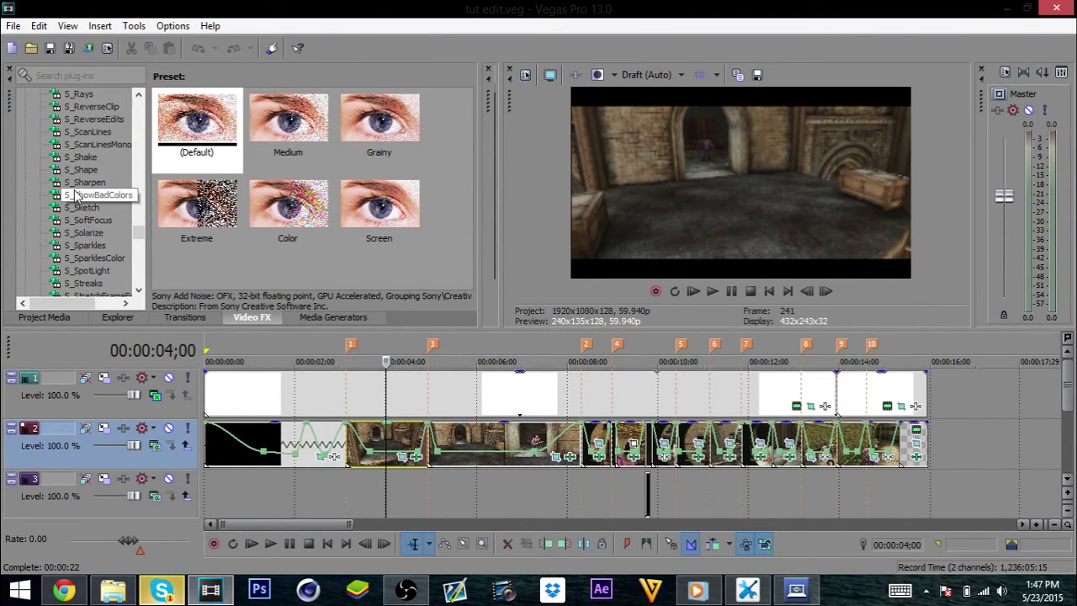
left_click(85, 157)
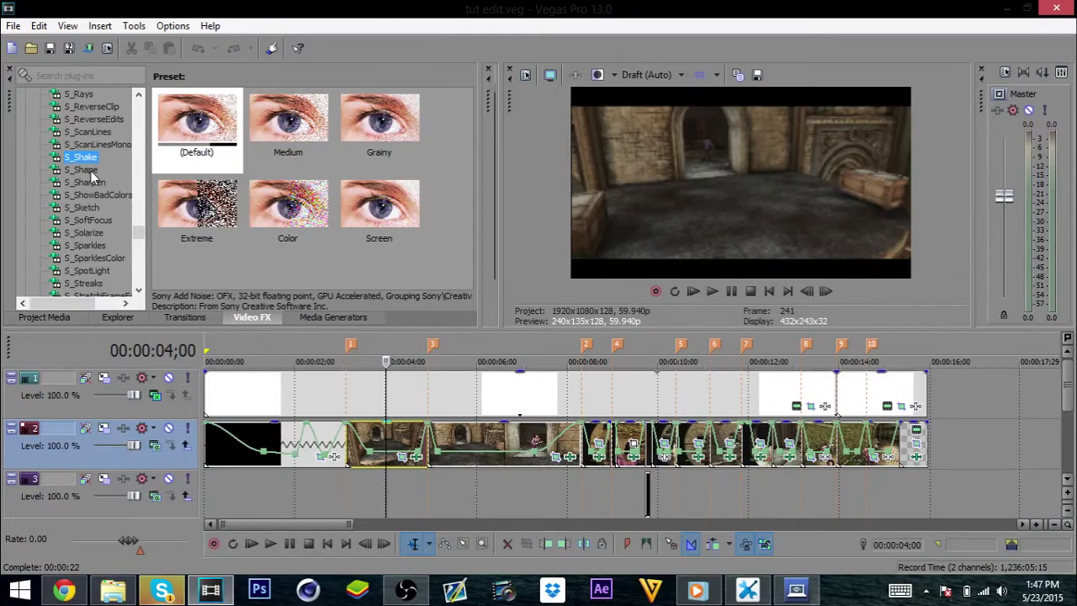
left_click(91, 170)
left_click(90, 158)
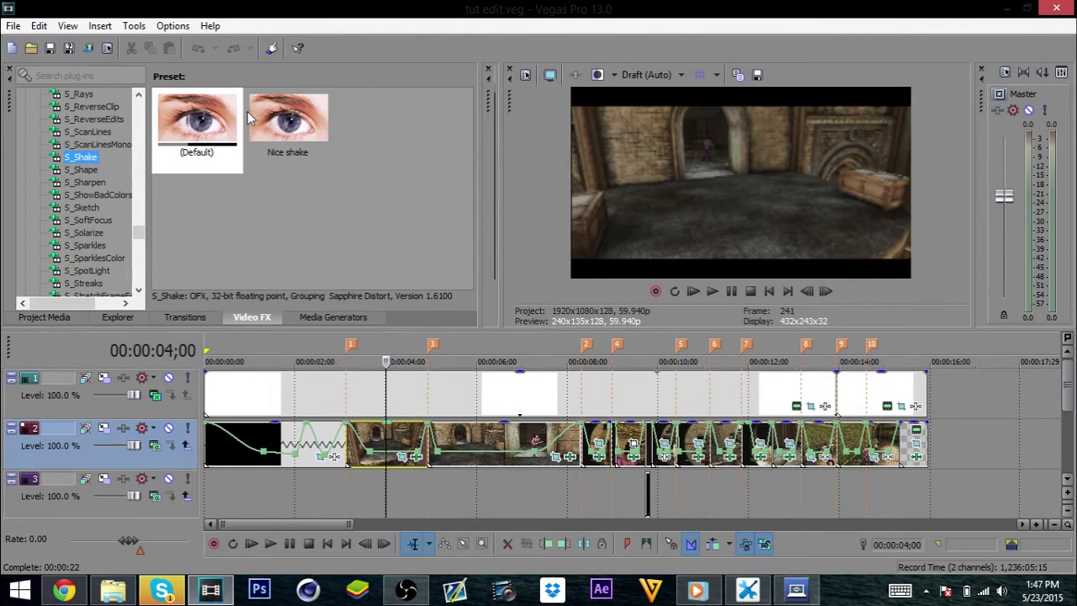
left_click_drag(282, 133, 376, 437)
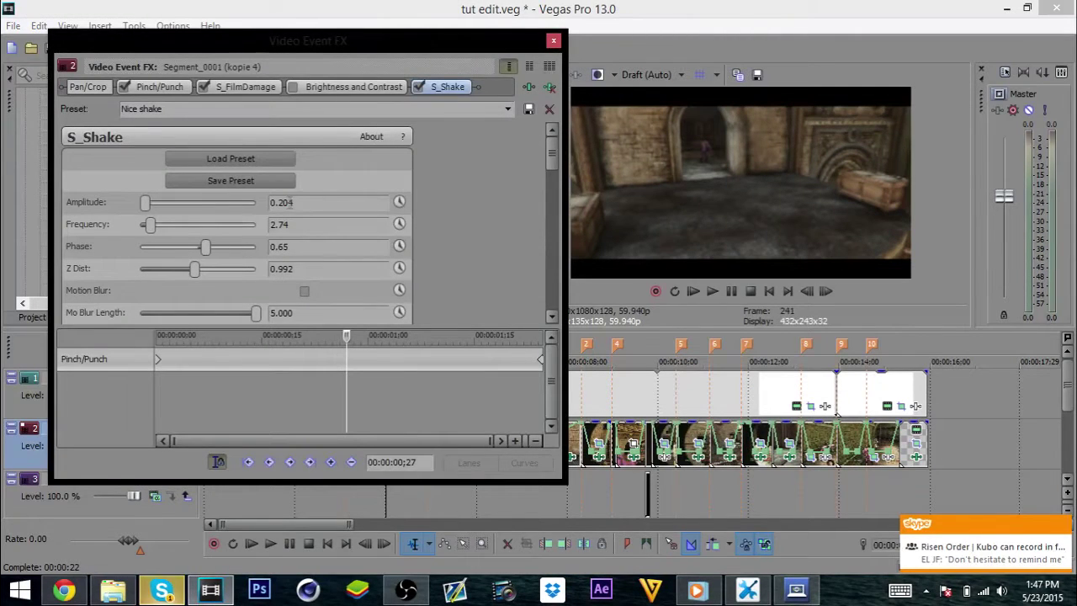
Set this clip's S_Shake amplitude to 0.180 and frequency to 2.00, and close the effect settings.
key("BackSpace")
type("2")
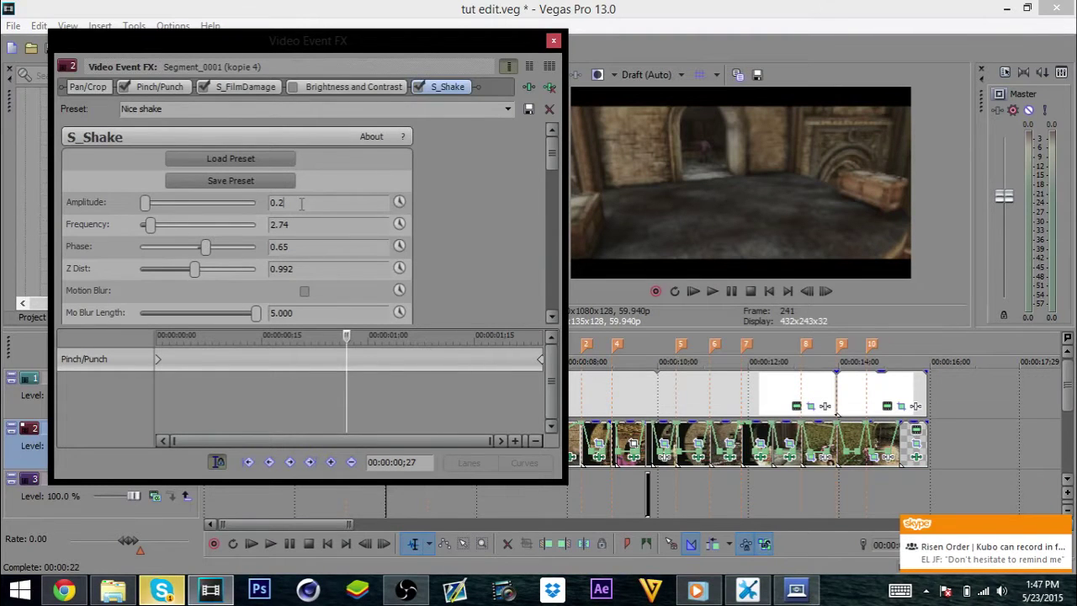
key("Return")
double_click(305, 225)
type("2")
key("Return")
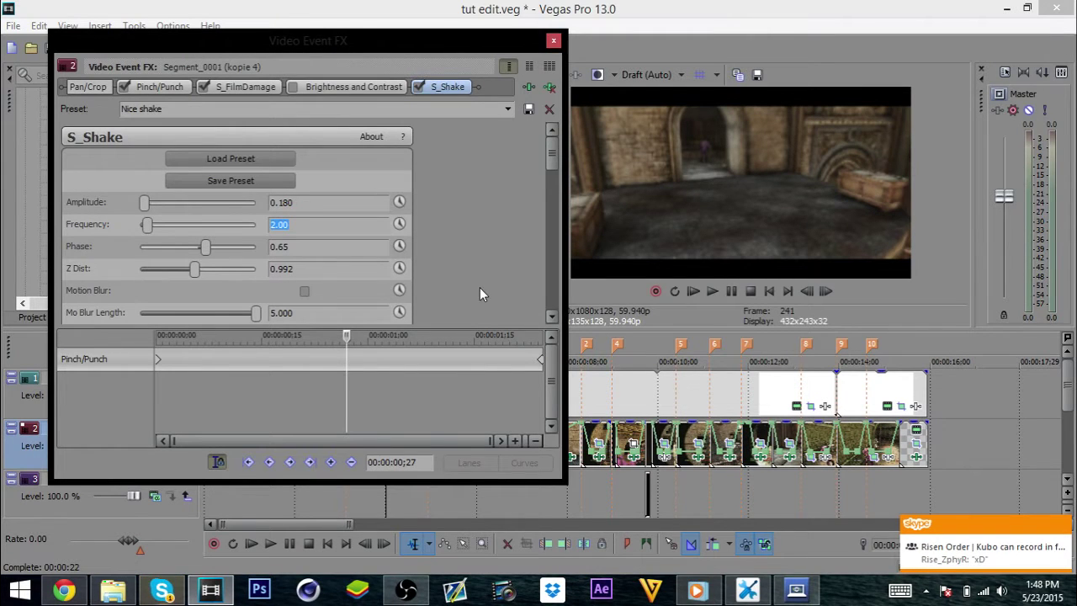
left_click(554, 41)
Apply the S_Shake "Nice shake" preset to the gameplay clip between markers 3 and 2.
right_click(462, 437)
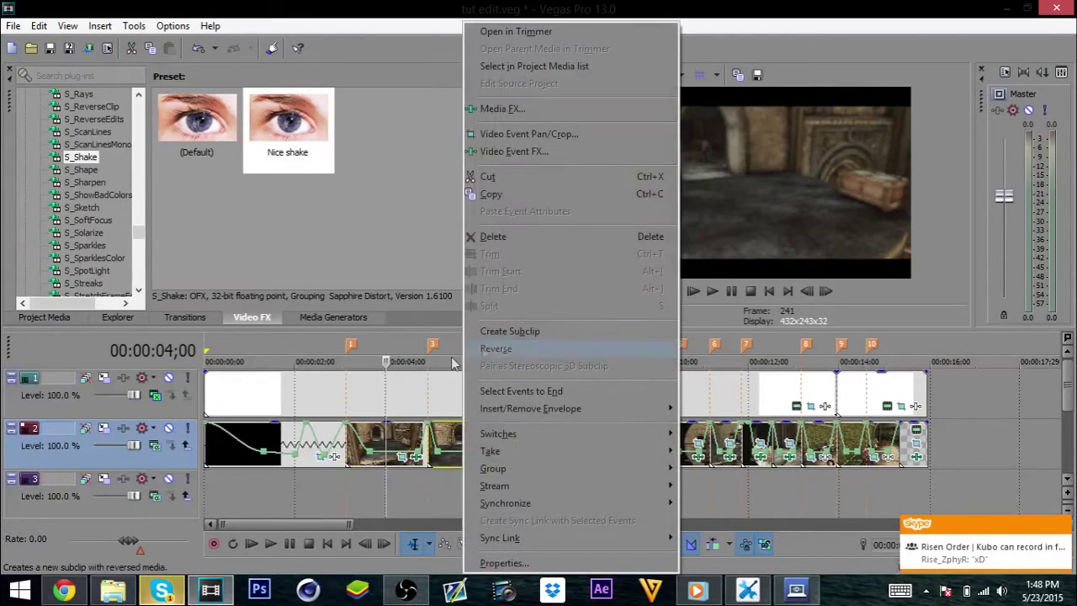
left_click(447, 442)
left_click_drag(288, 126, 476, 444)
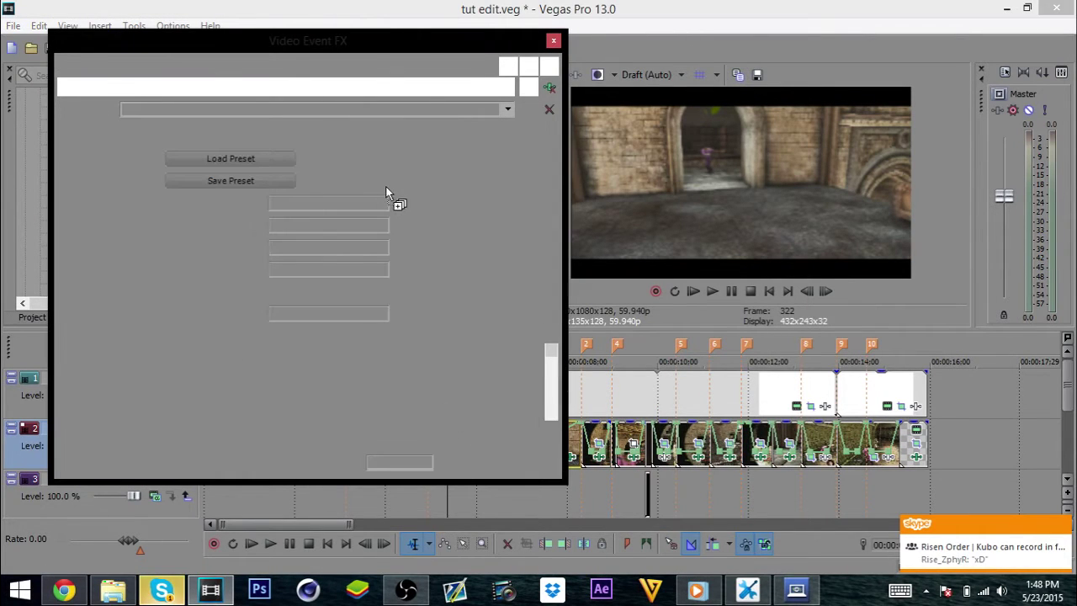
Set the shake amplitude to 0.18 and frequency to 2.00 on the clip after marker 3, and close its settings.
left_click(346, 202)
type("0.18")
key("Return")
left_click(339, 226)
type("2.")
key("Return")
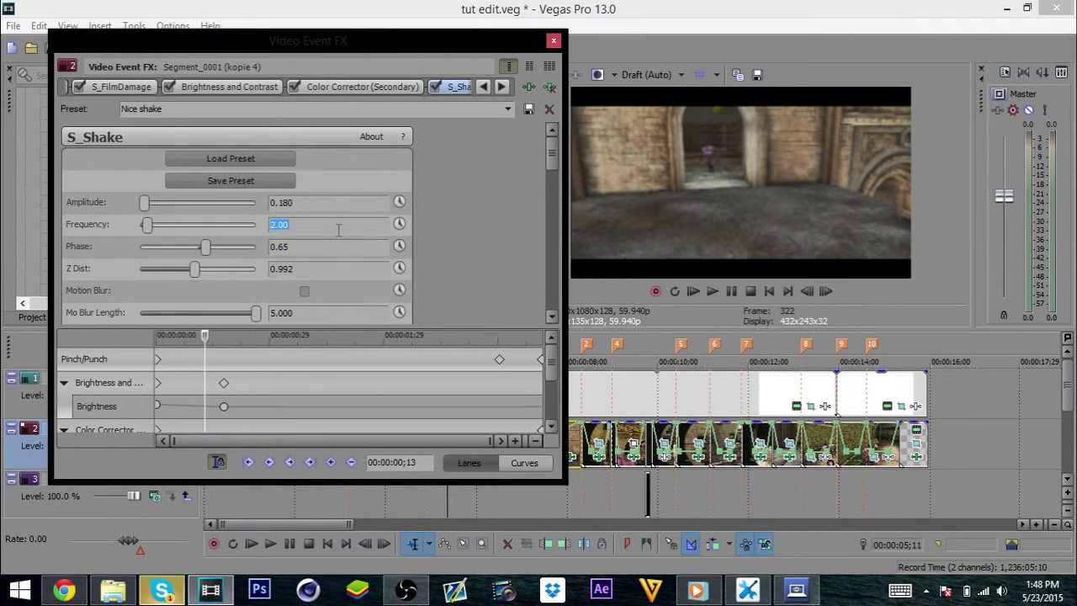
left_click(553, 41)
Apply the S_Shake "Nice shake" preset to the 2D CE Intro clip and open that clip's effect settings.
left_click_drag(286, 126, 363, 379)
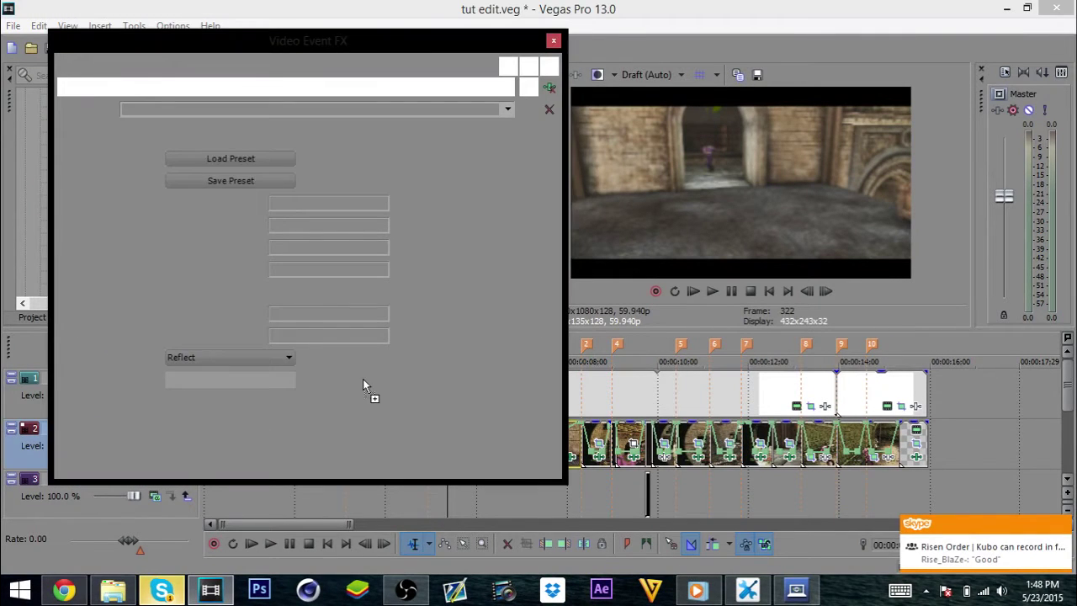
key("Escape")
left_click(339, 471)
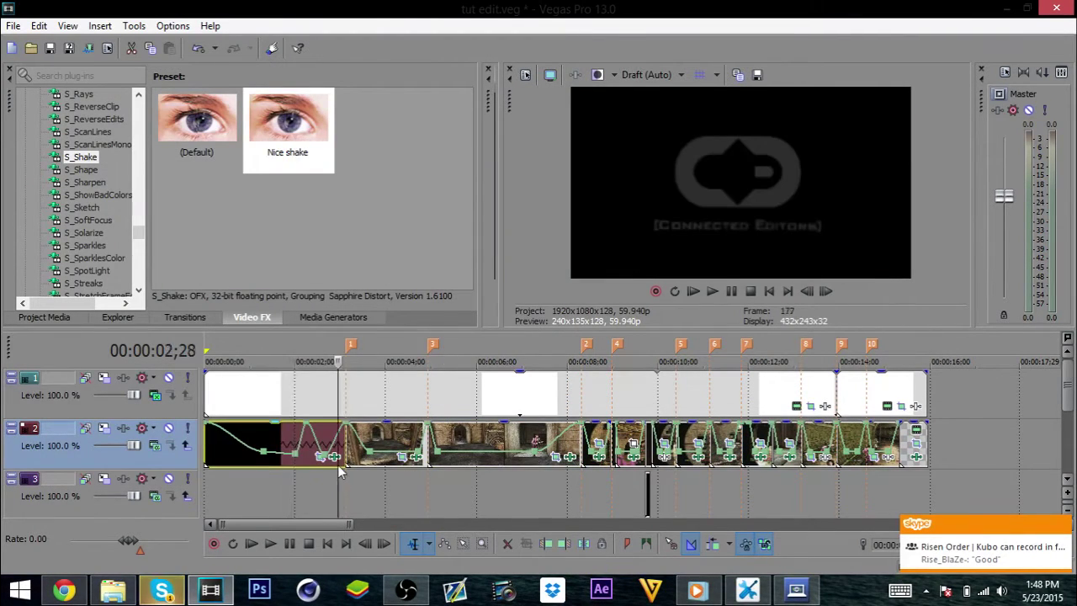
left_click(335, 456)
Set the intro clip's S_Shake amplitude to 0.180 and frequency to 2.00, and close the effect settings.
left_click(329, 201)
key("BackSpace")
key("BackSpace")
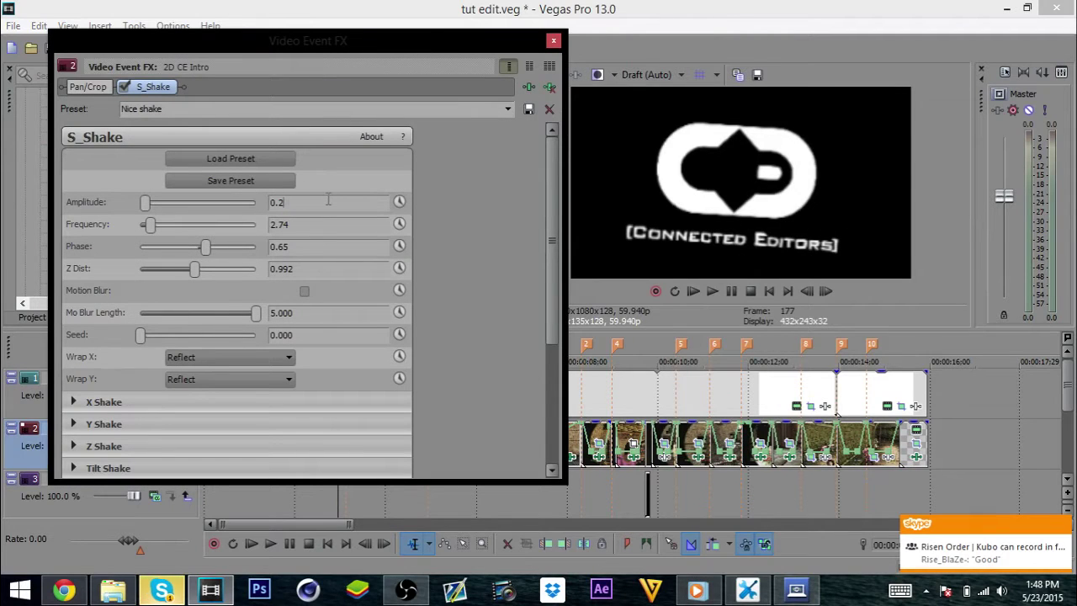
type("18")
key("Return")
left_click(329, 224)
key("BackSpace")
key("BackSpace")
type("0")
key("Return")
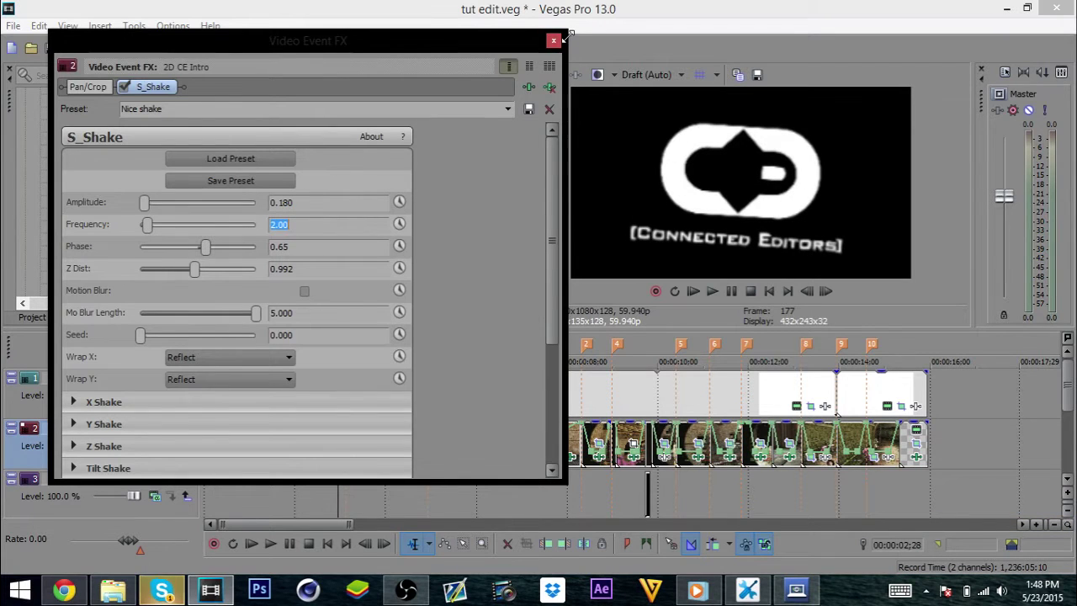
left_click(554, 40)
Play the edit to review the shake, then step frame by frame through the cut at marker 3.
left_click(692, 292)
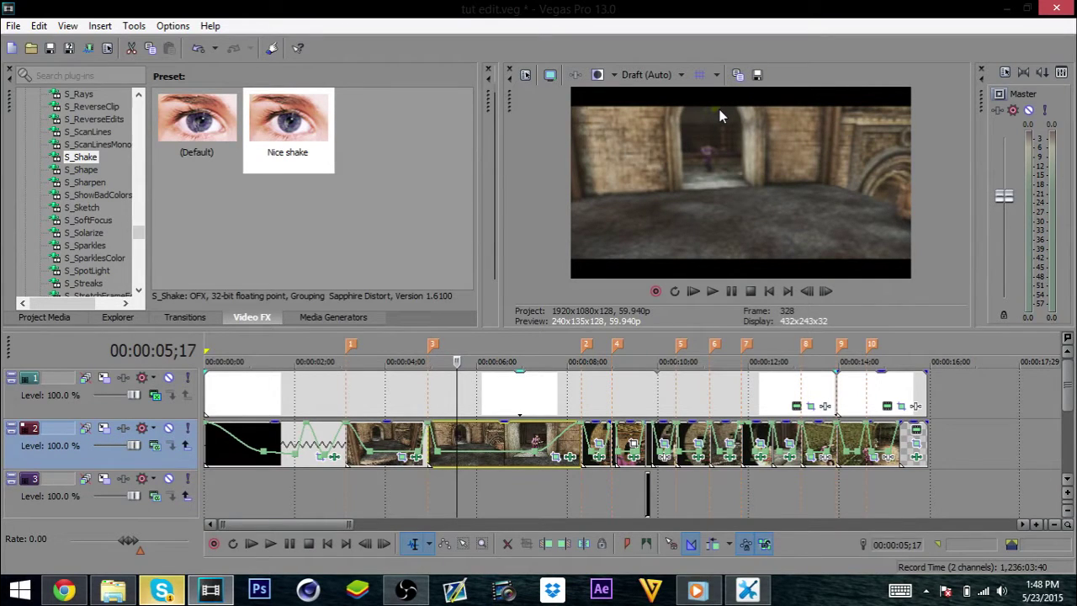
left_click(404, 438)
left_click(422, 435)
key("Right")
key("Right")
key("Right")
key("Right")
key("Right")
key("Right")
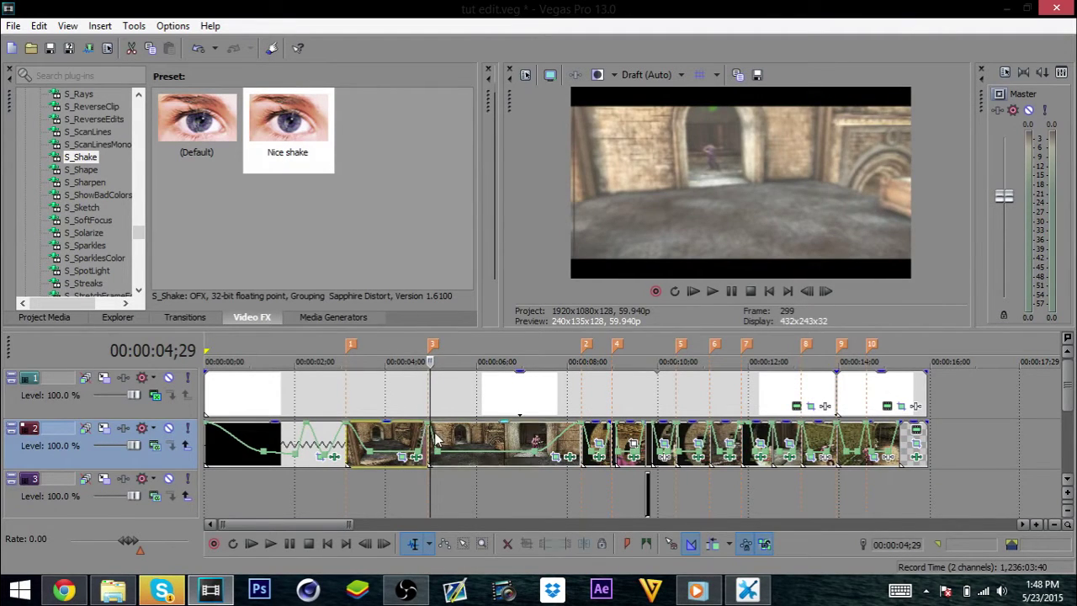
Apply Color Corrector (Secondary) with the "Saturate Greens" preset to the clip between markers 3 and 2.
left_click(435, 437)
scroll(99, 169, "up", 10)
scroll(99, 169, "up", 15)
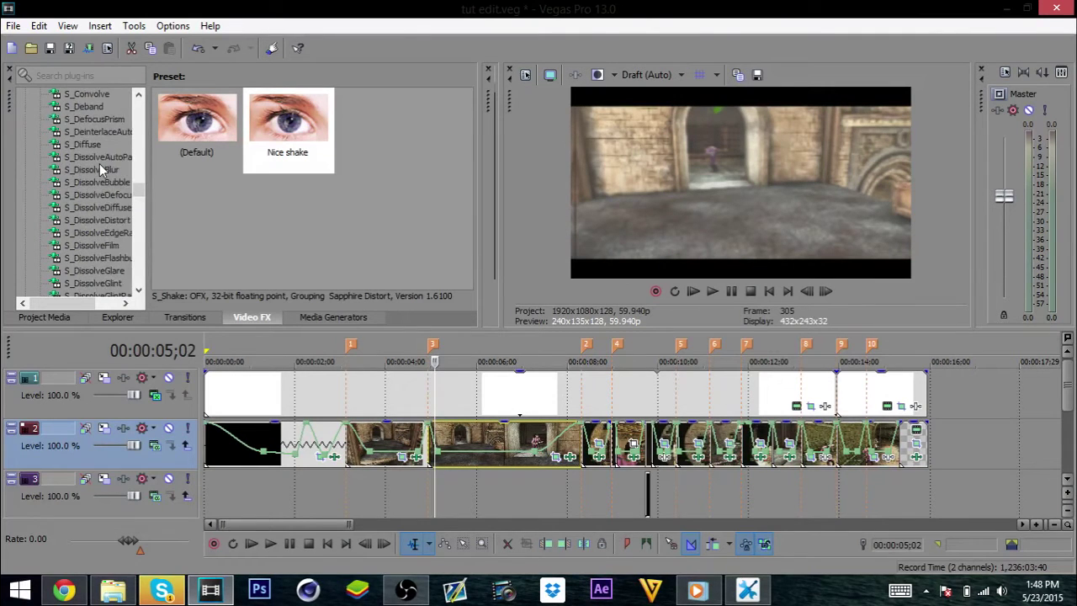
scroll(99, 168, "up", 3)
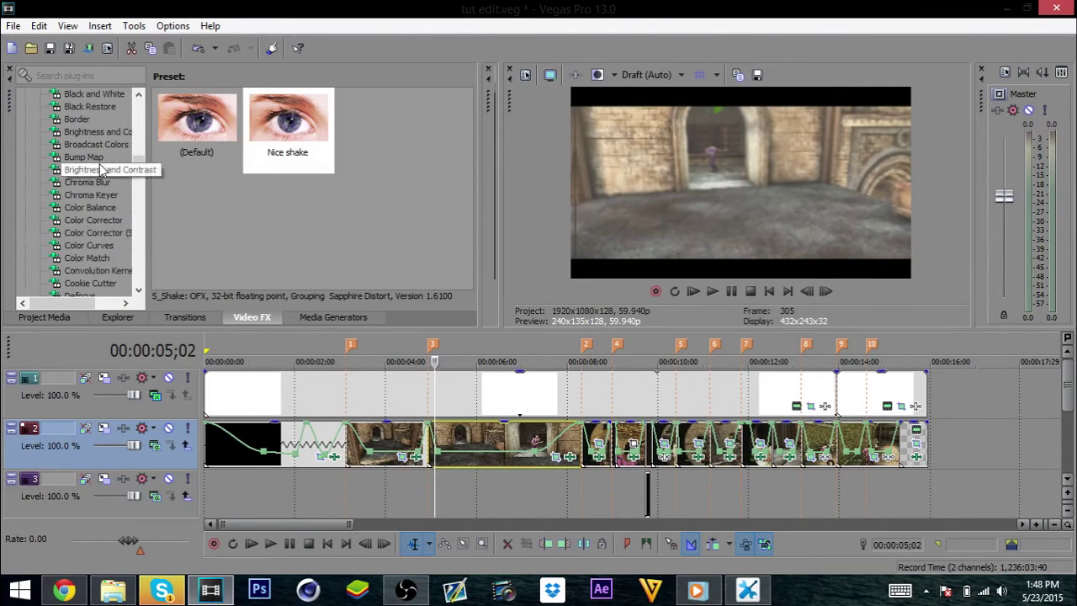
left_click(99, 233)
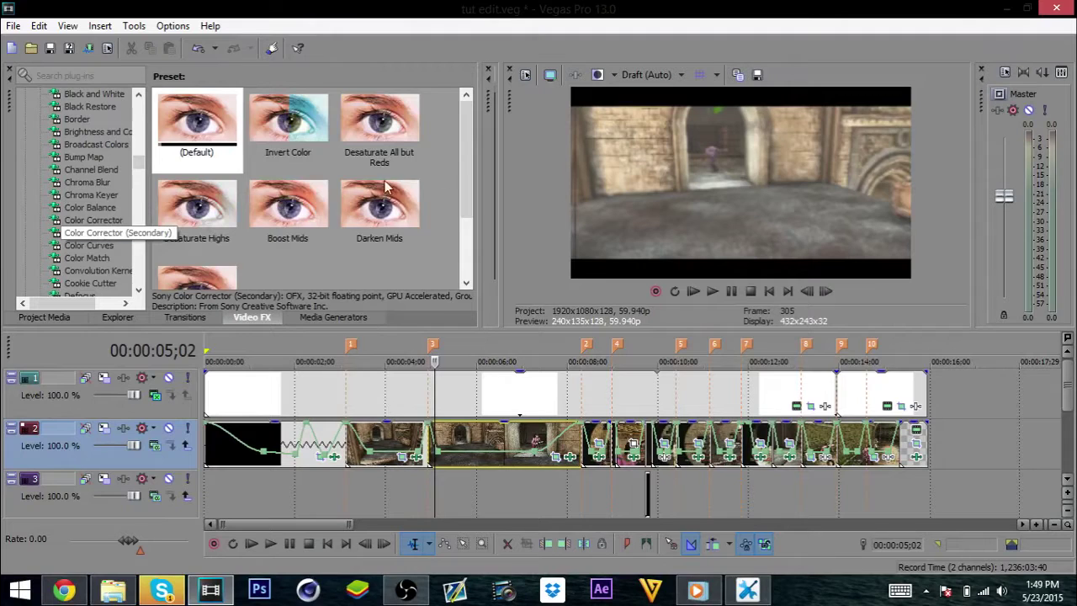
scroll(305, 226, "down", 2)
left_click(192, 237)
left_click_drag(192, 237, 456, 443)
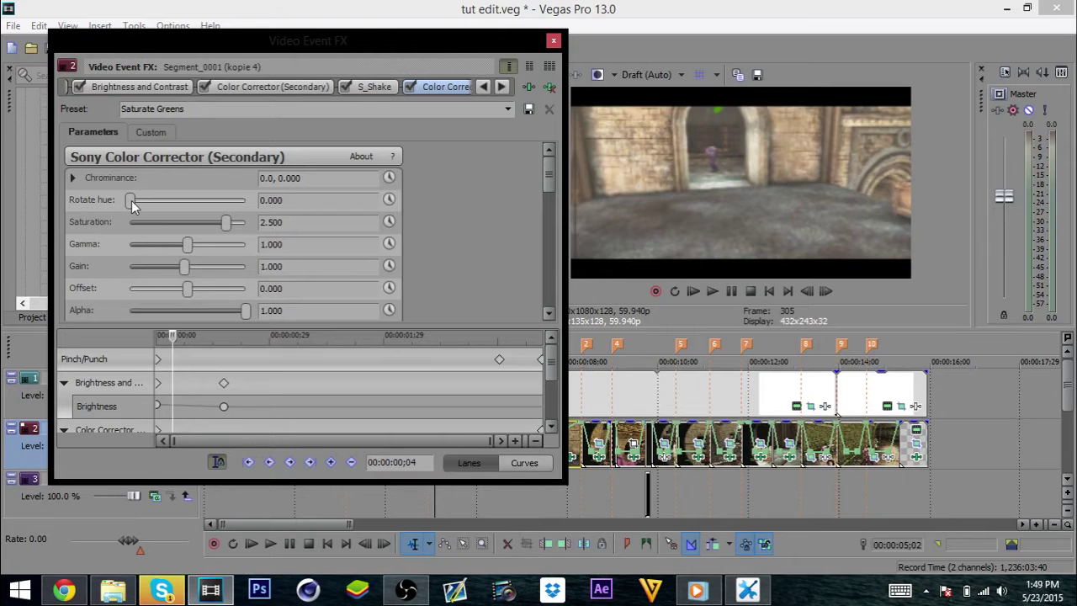
Shift the rotate hue of the clip's "Saturate Greens" color correction and close the effect settings.
left_click_drag(131, 201, 203, 200)
left_click(554, 41)
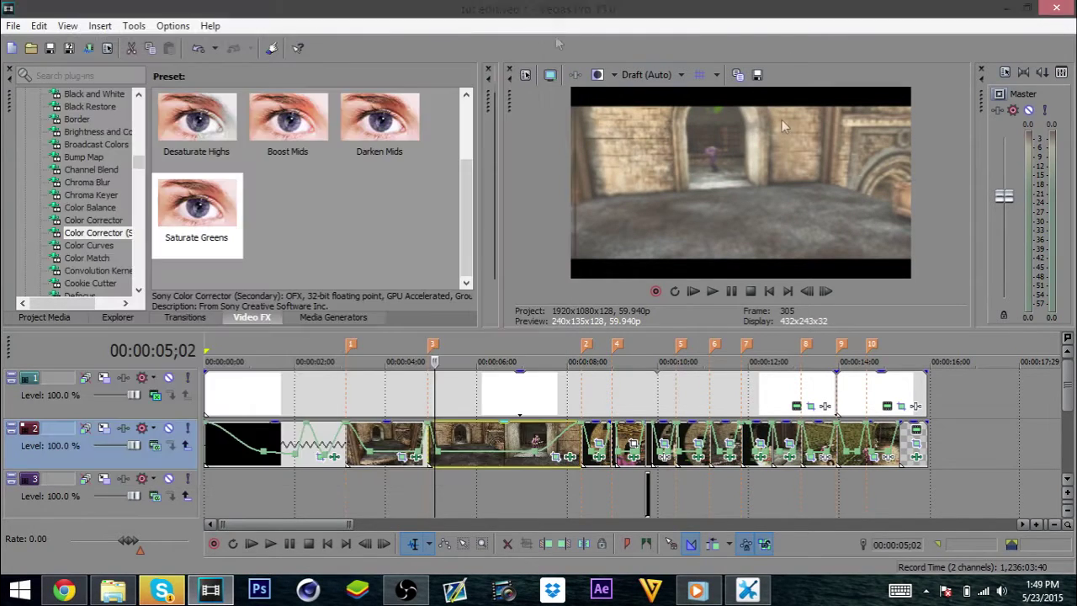
Review the frames around the cut at marker 3, then play the clip between markers 2 and 4.
left_click(421, 395)
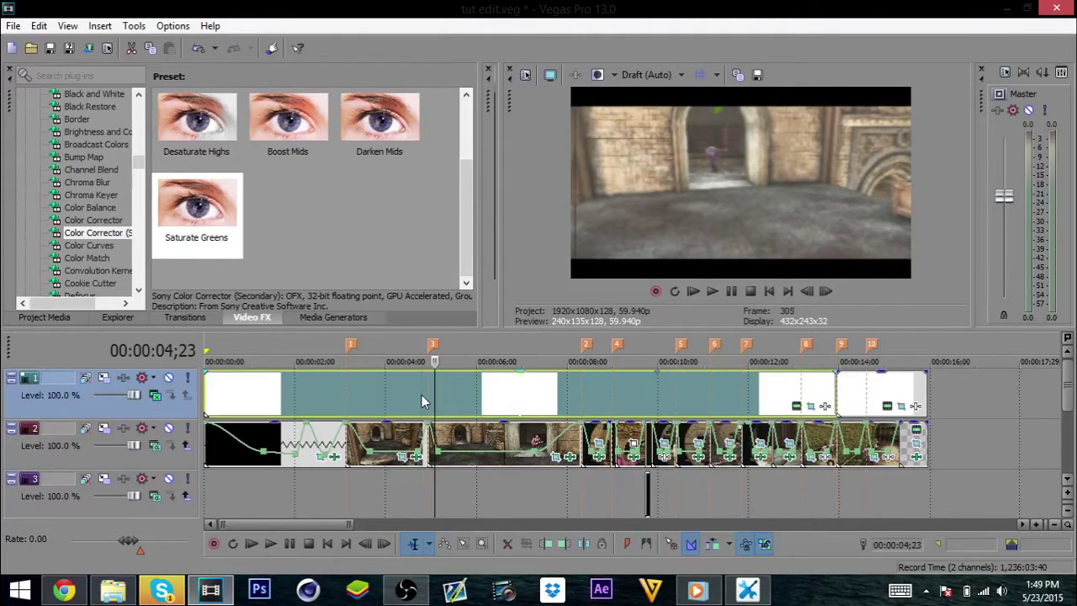
key("Right")
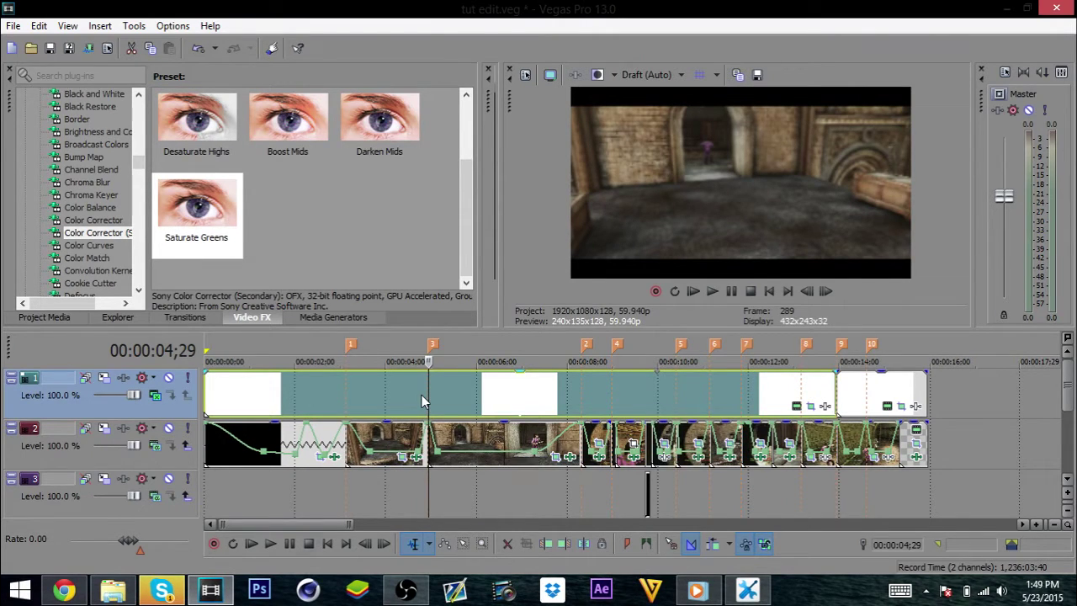
left_click(596, 393)
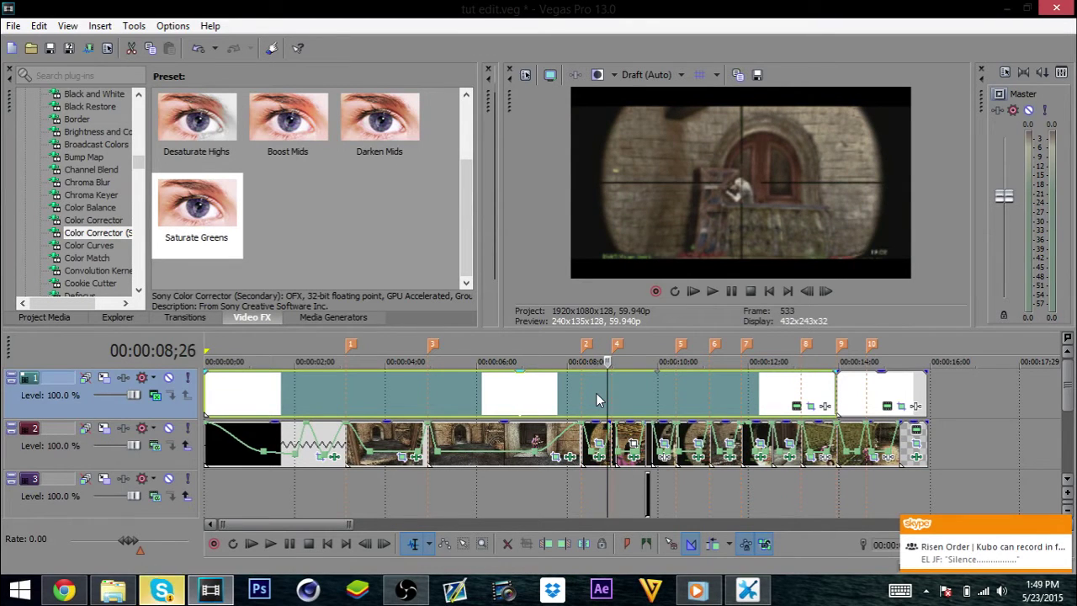
key("space")
left_click(596, 393)
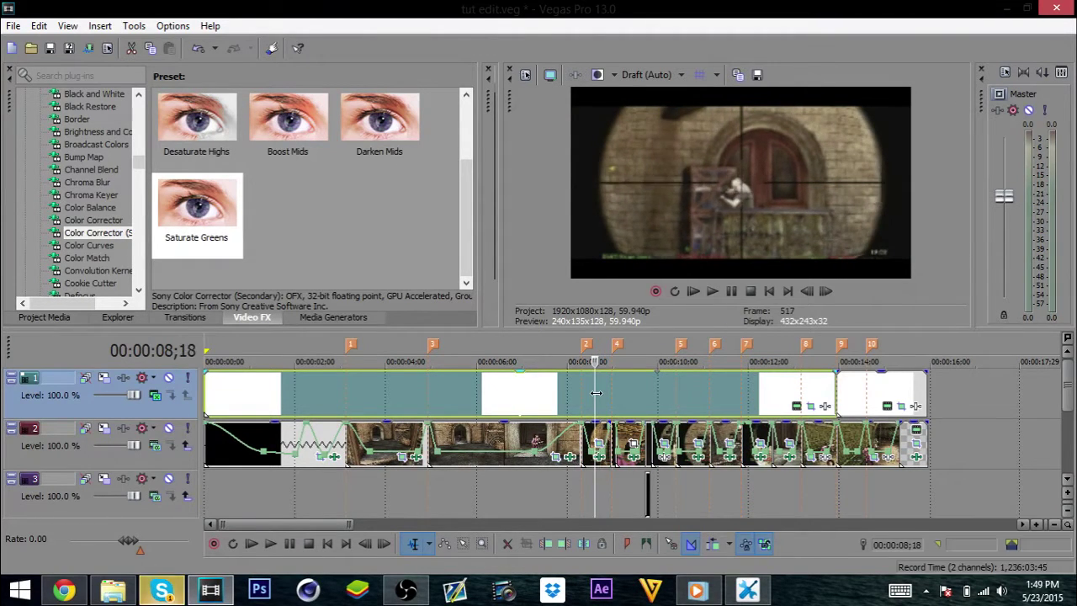
Apply Color Corrector (Secondary) with the "Darken Mids" preset to the clip between markers 2 and 4, keyframing its saturation down to 0.265 at the end.
scroll(265, 159, "up", 1)
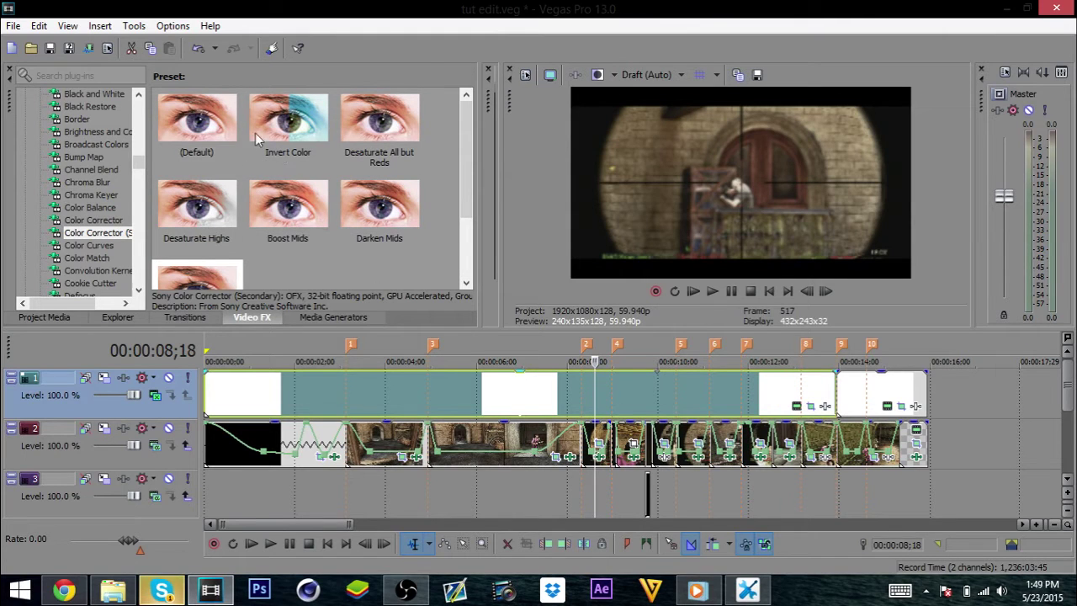
left_click(392, 226)
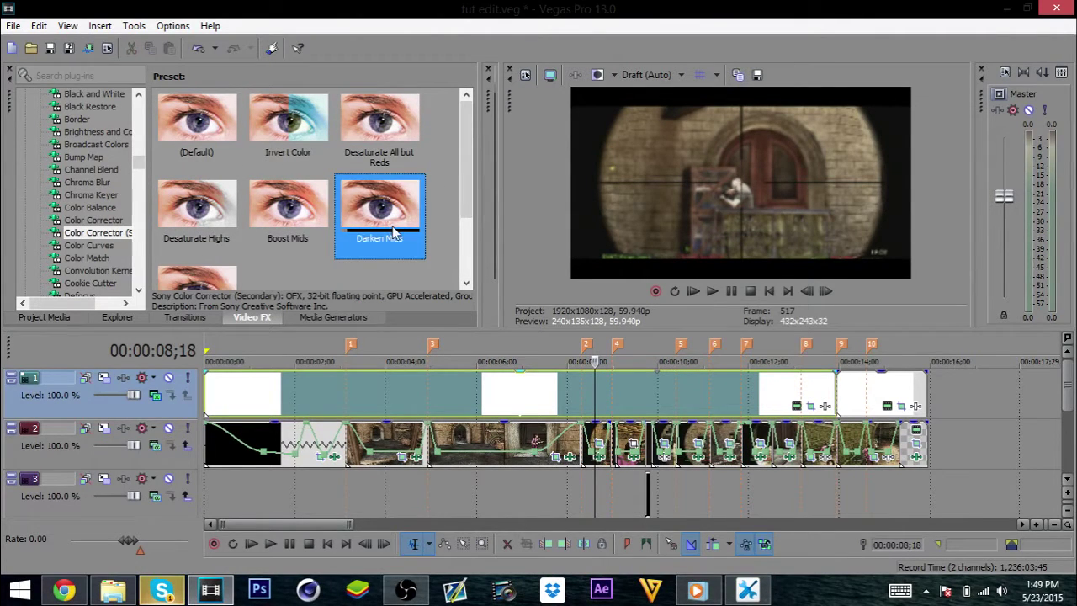
left_click(600, 457)
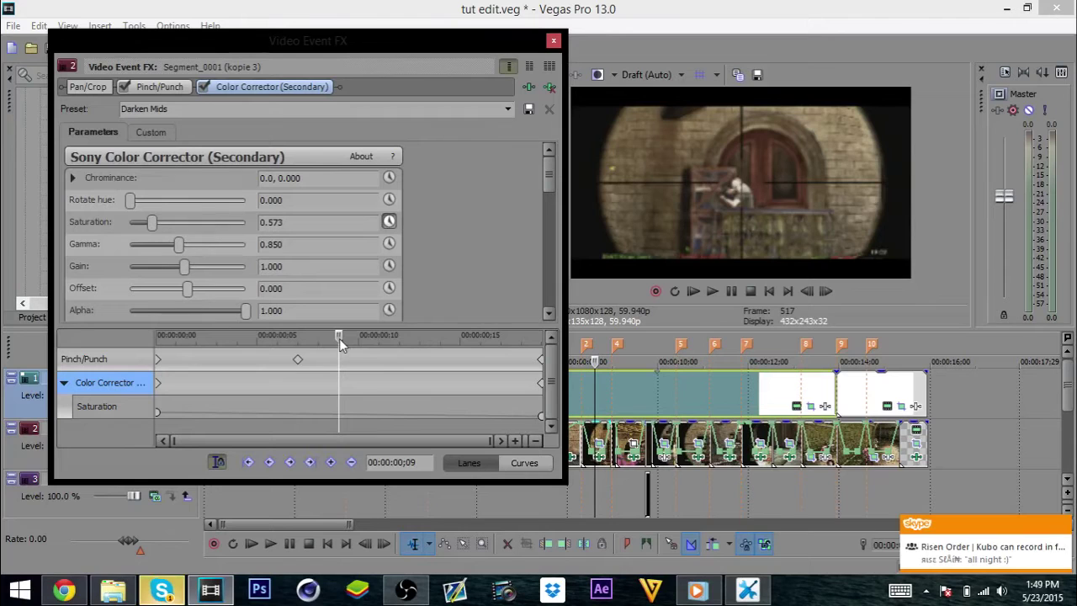
Scrub through the clip's saturation animation, close the effect settings and play the cut at marker 4.
left_click_drag(339, 338, 299, 338)
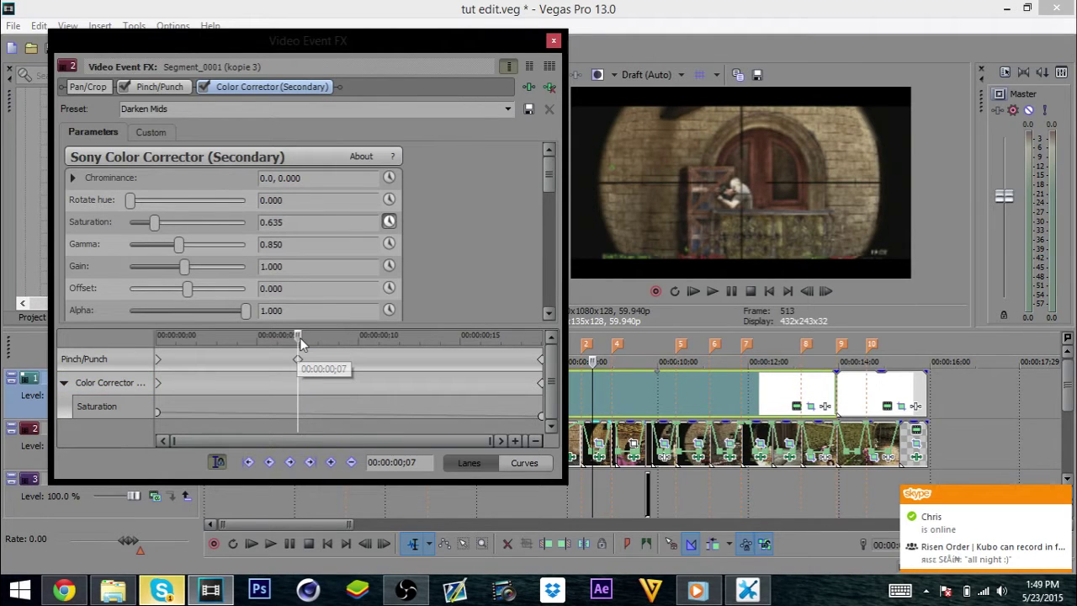
left_click_drag(300, 338, 351, 376)
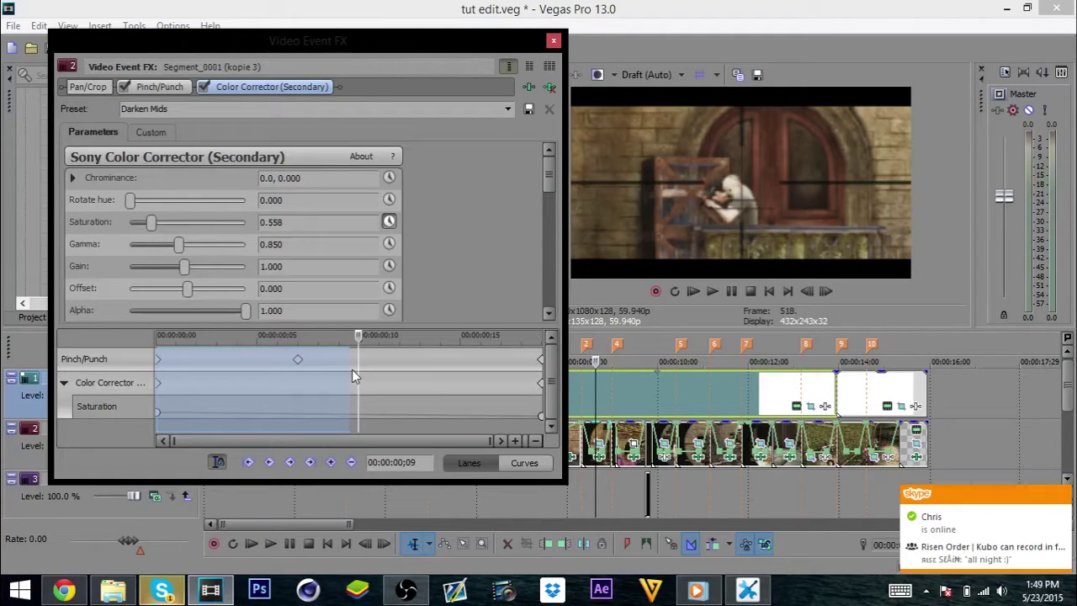
key("End")
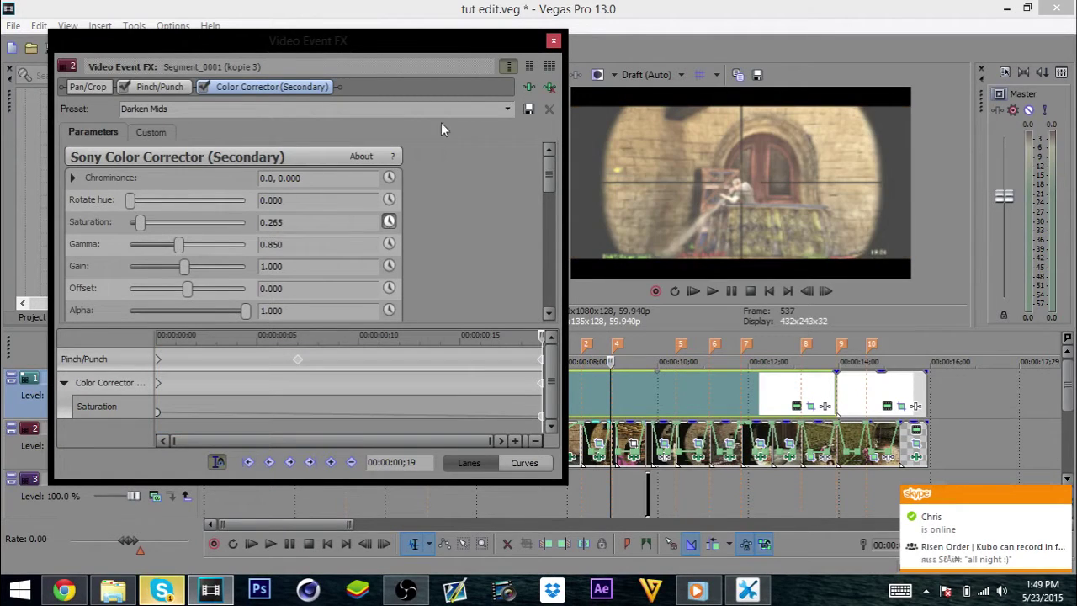
left_click(553, 41)
key("space")
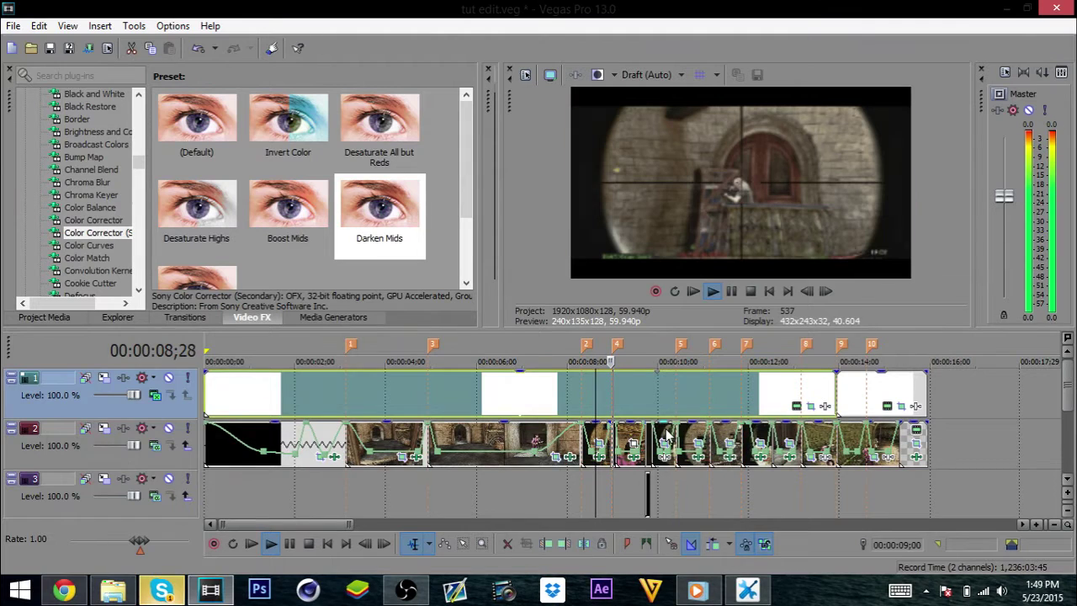
left_click(613, 437)
key("space")
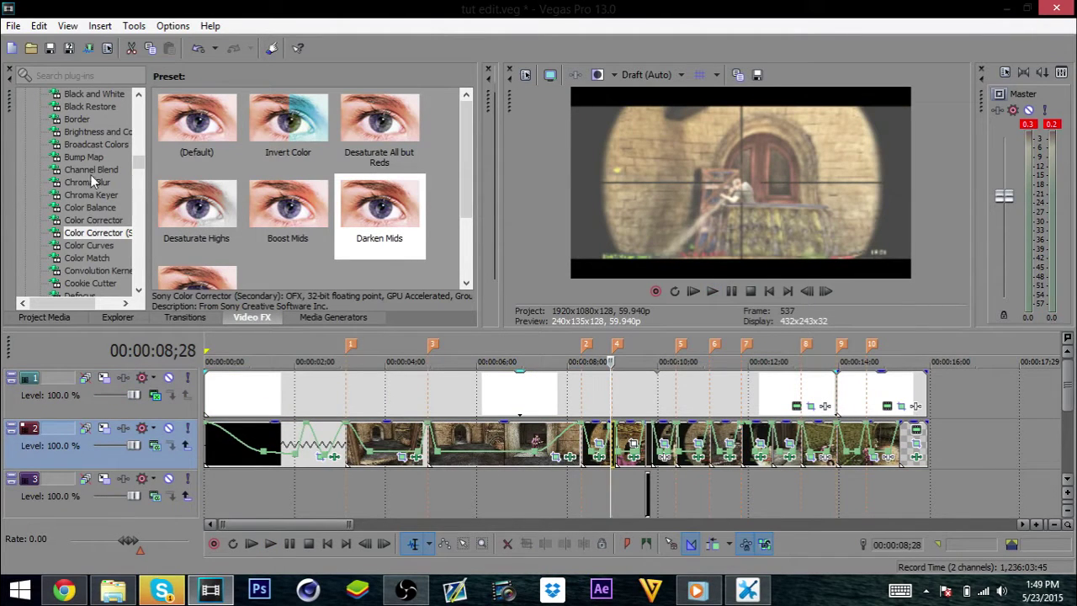
Apply the default Brightness and Contrast effect to the clip between markers 1 and 3 and close its effect settings.
left_click(97, 132)
left_click_drag(179, 126, 361, 445)
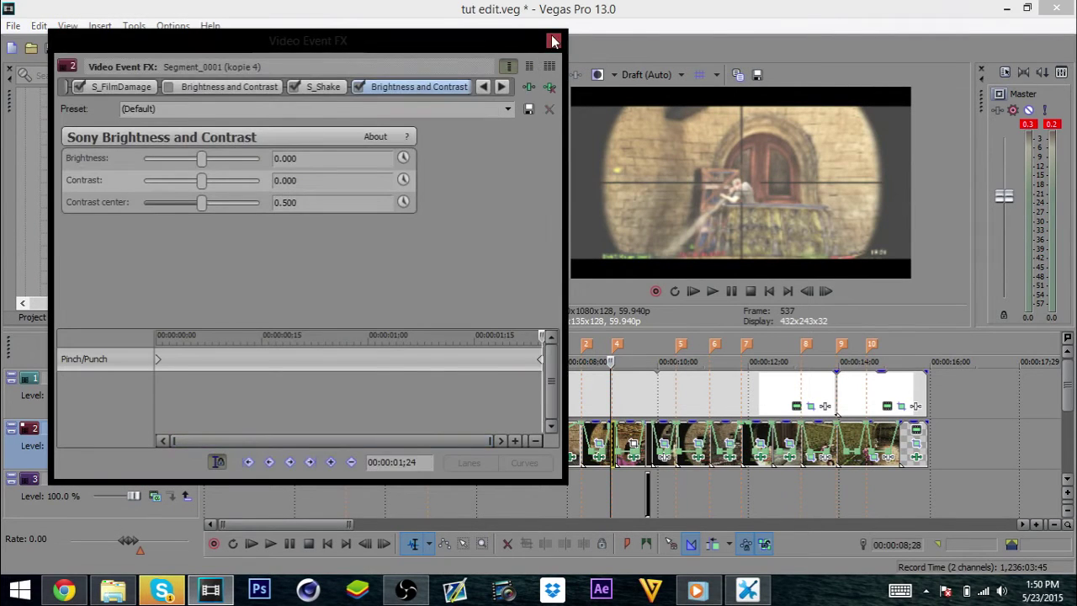
left_click(554, 41)
Animate that clip's brightness from 0.170 at its start to 0 at 00:00:00;05, then close the effect settings.
left_click(349, 431)
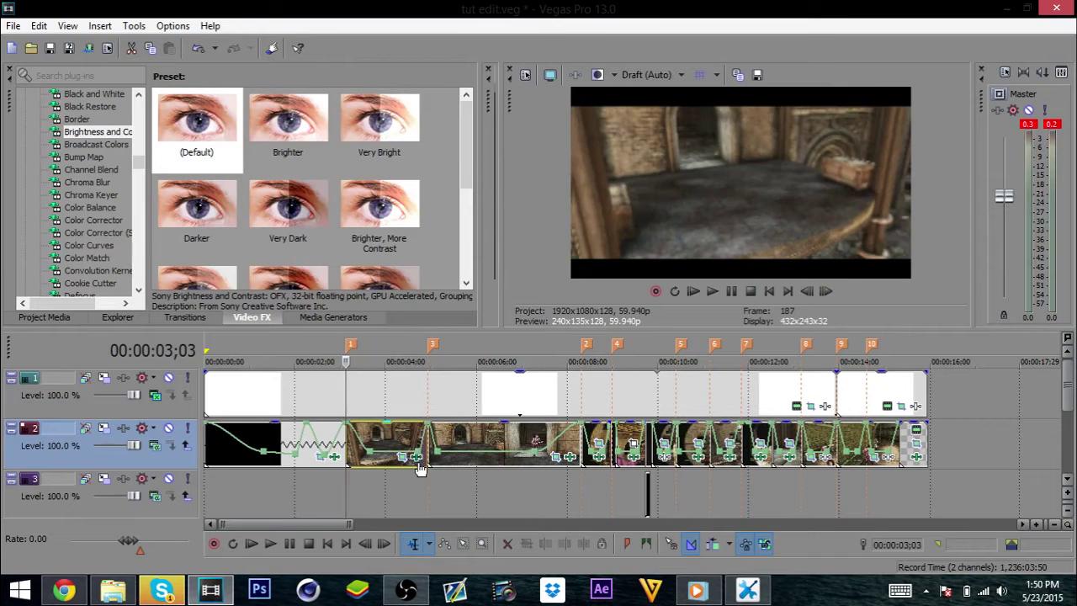
left_click(417, 456)
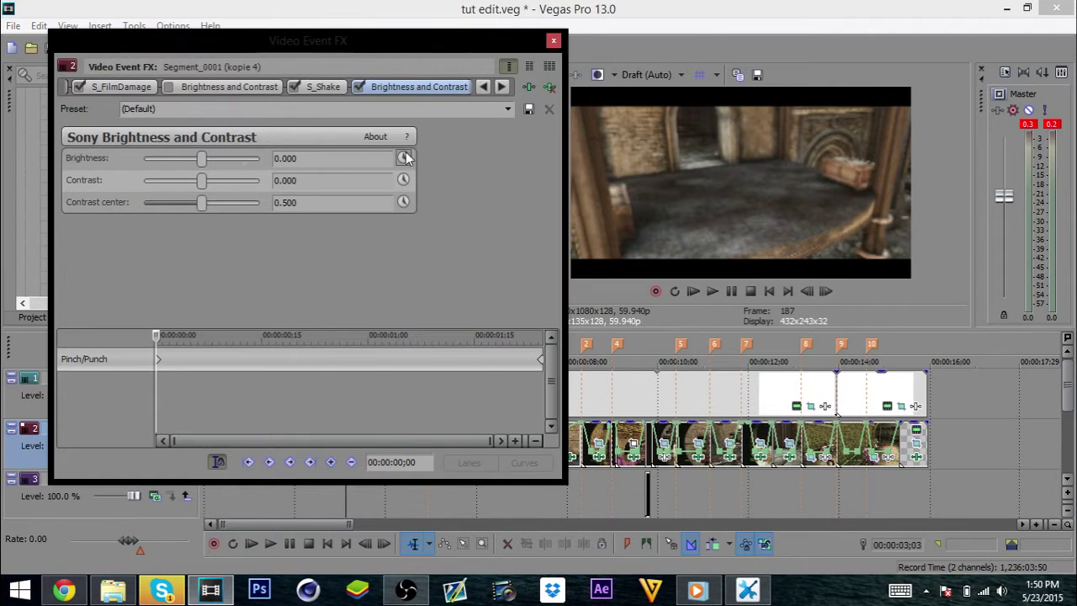
left_click(403, 158)
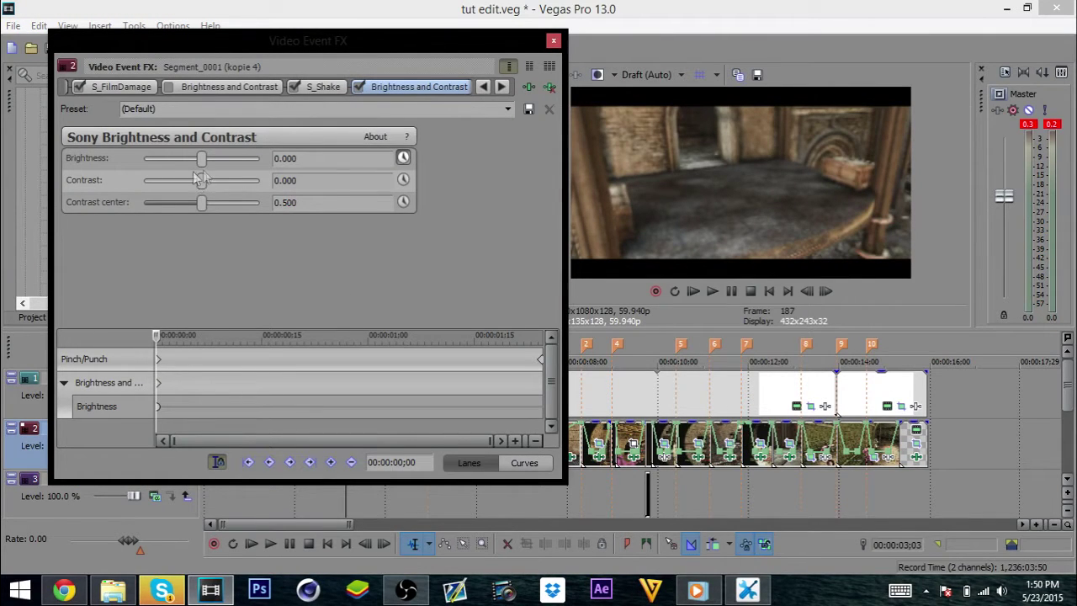
left_click_drag(205, 164, 213, 164)
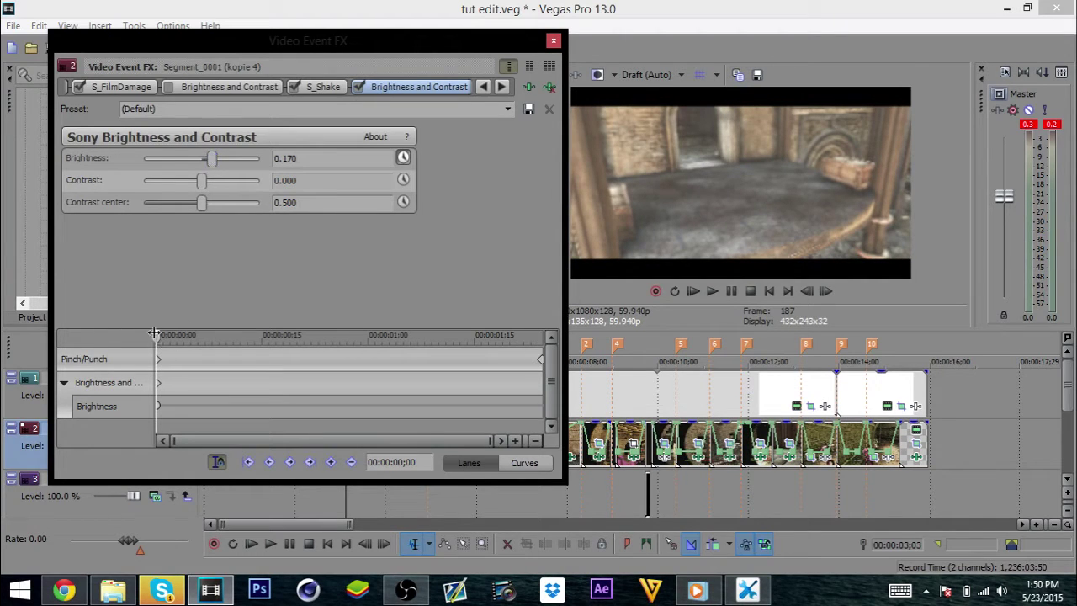
left_click_drag(155, 334, 192, 343)
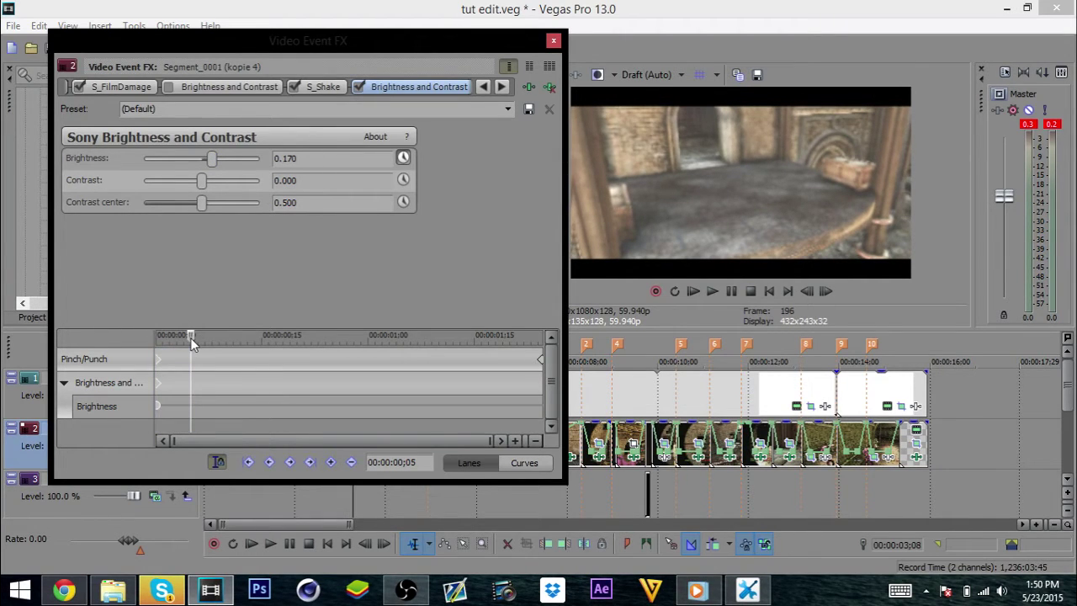
left_click(212, 158)
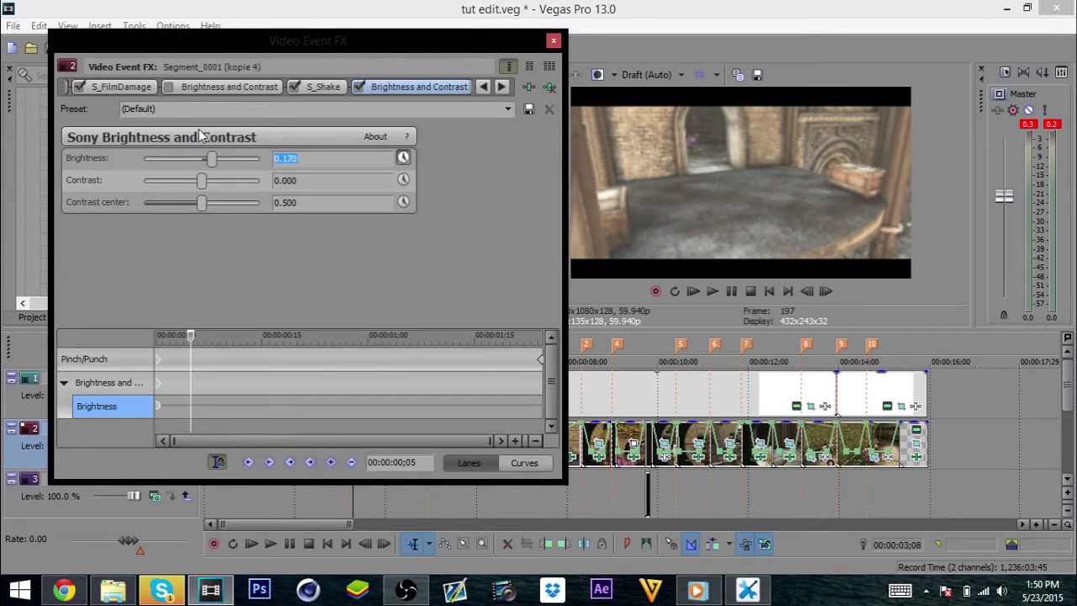
type("0")
key("Return")
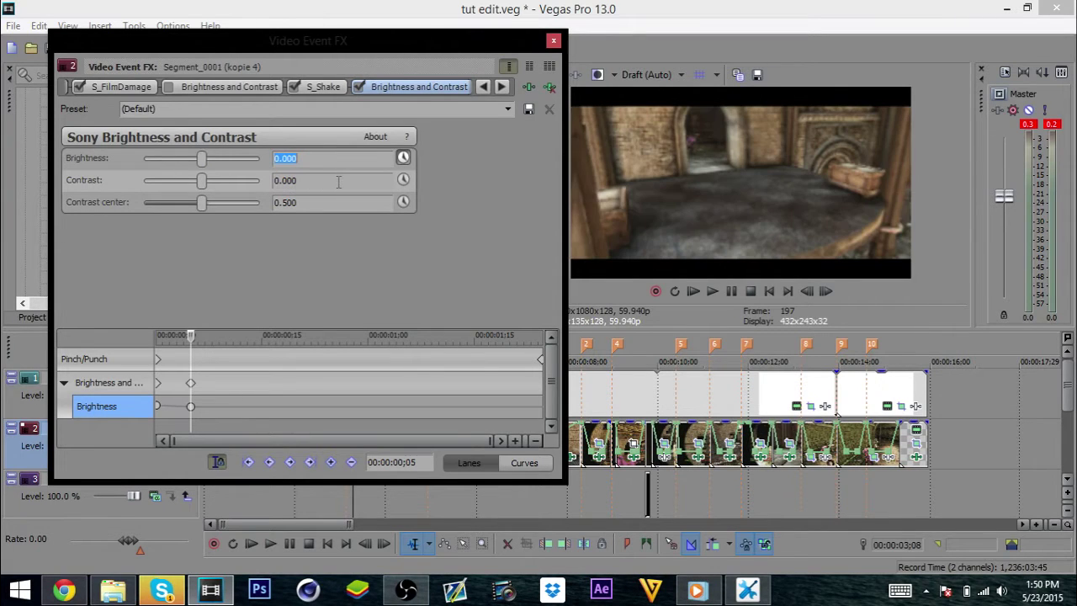
left_click(555, 39)
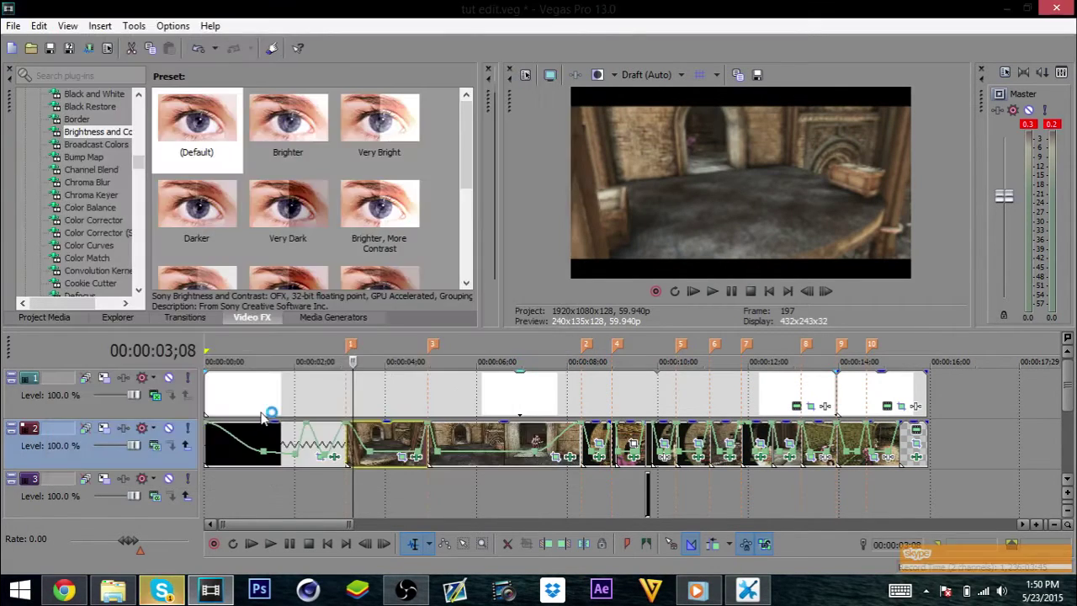
Play the transition from the intro into the clip at marker 1 to review the brightness flash.
right_click(347, 459)
left_click(340, 454)
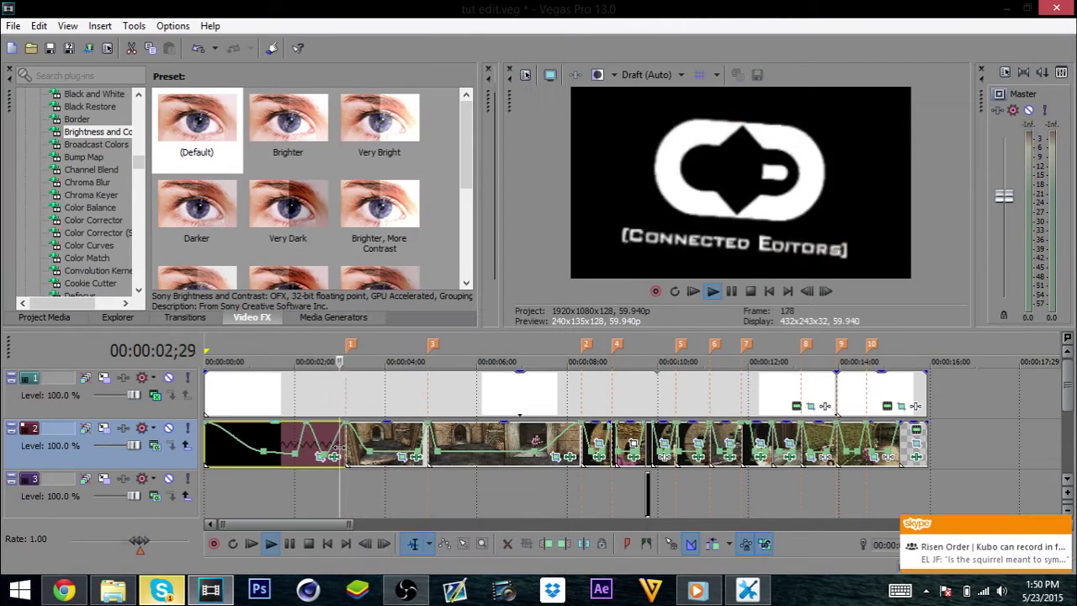
key("space")
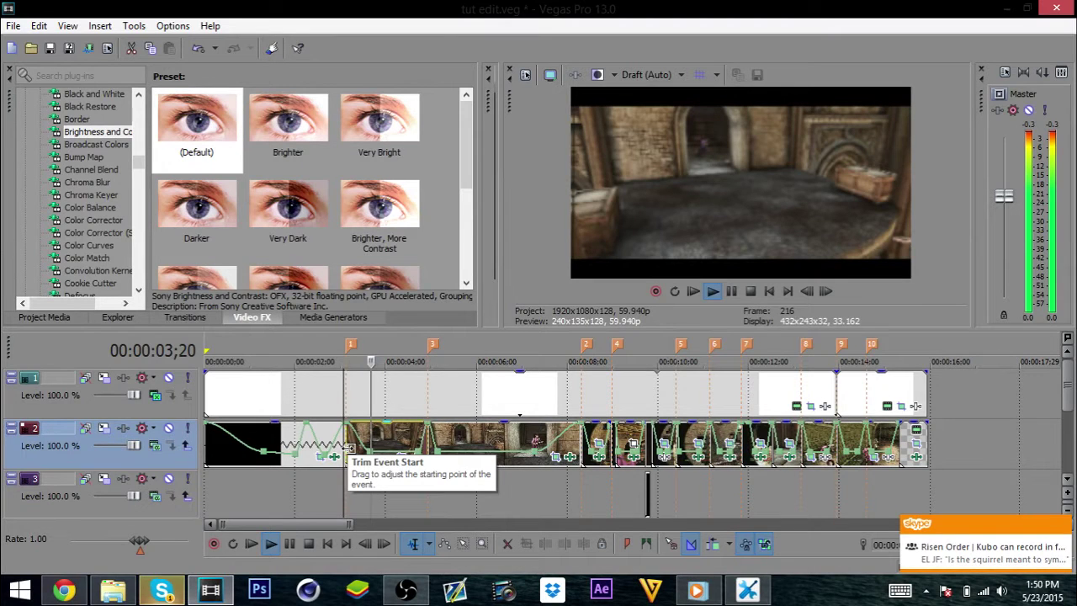
key("space")
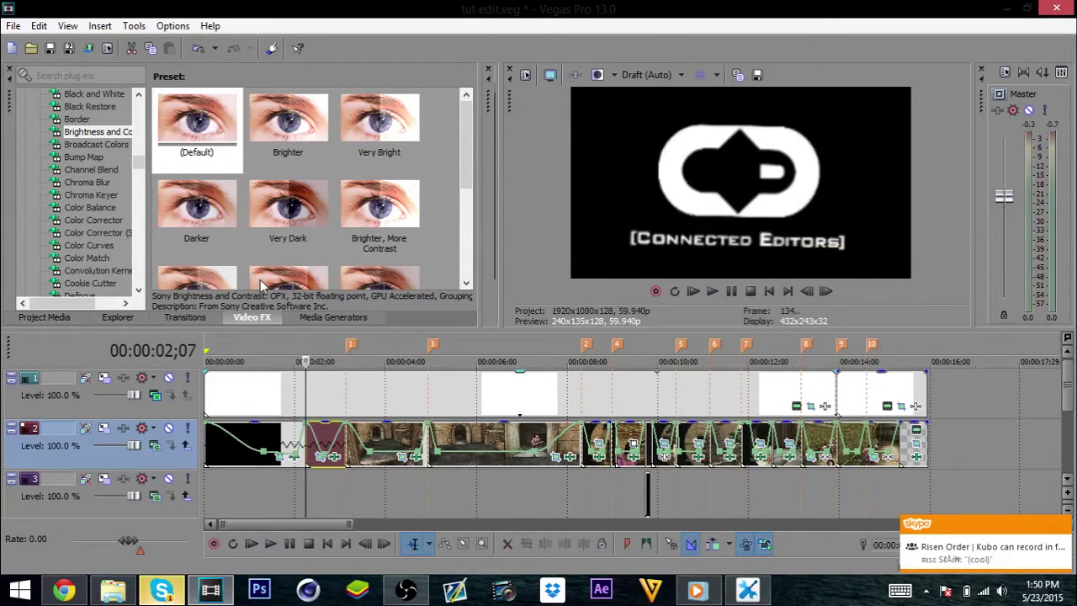
Split the intro at 00:00:02;07, apply default Brightness and Contrast to its second part, and keyframe the starting brightness at 0.143.
left_click_drag(197, 118, 312, 448)
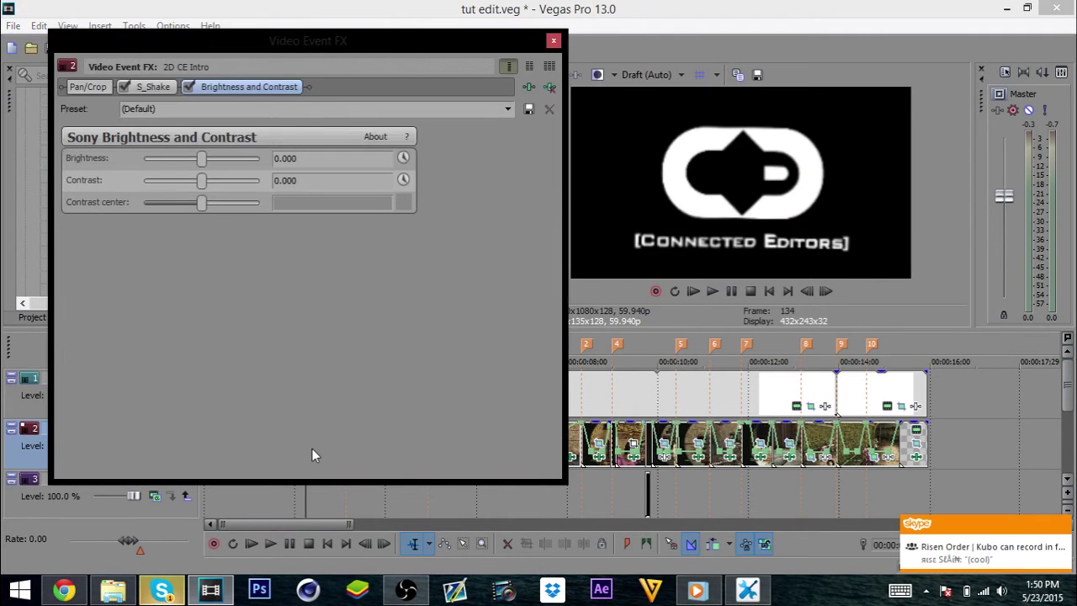
left_click(403, 158)
left_click_drag(202, 159, 211, 159)
Keyframe the second intro part's brightness to 0 at 00:00:00;10, close the effect settings and play the result.
left_click_drag(158, 357, 199, 345)
left_click(512, 338)
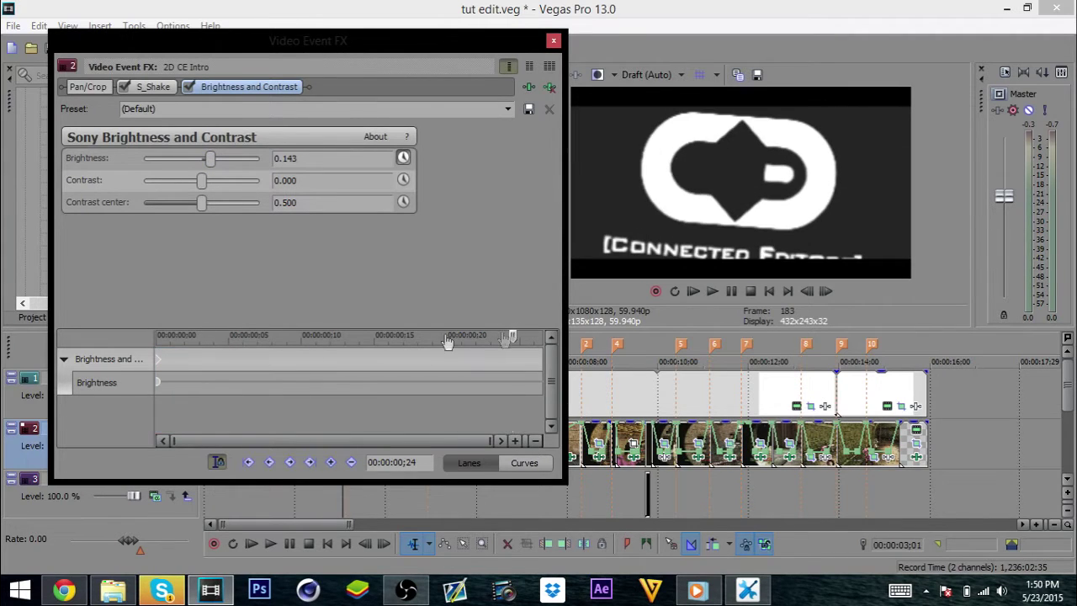
left_click_drag(514, 335, 455, 341)
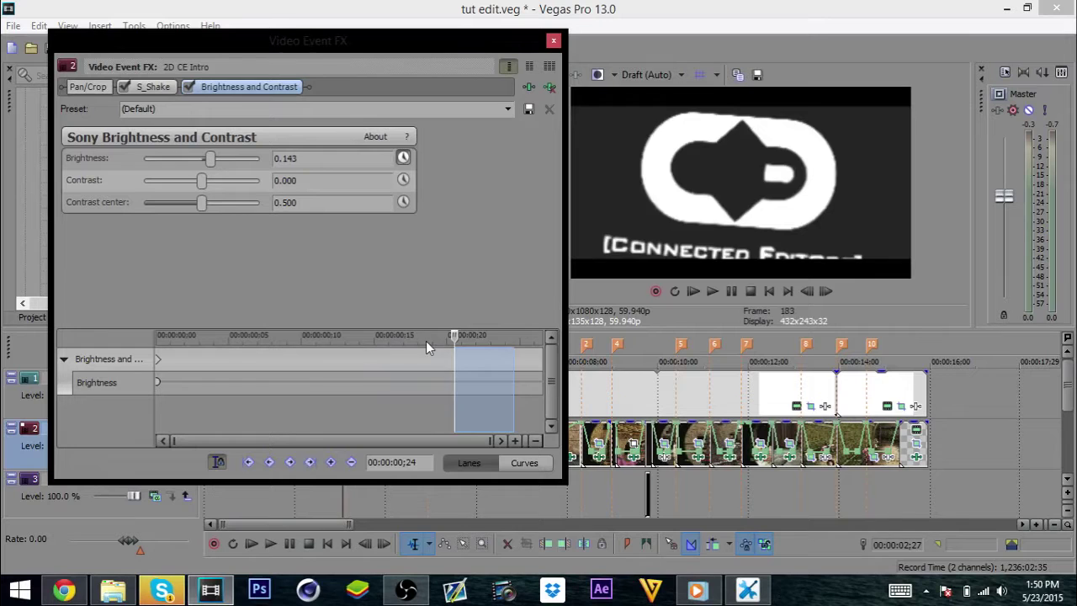
left_click(308, 338)
left_click(310, 158)
type("0")
key("Return")
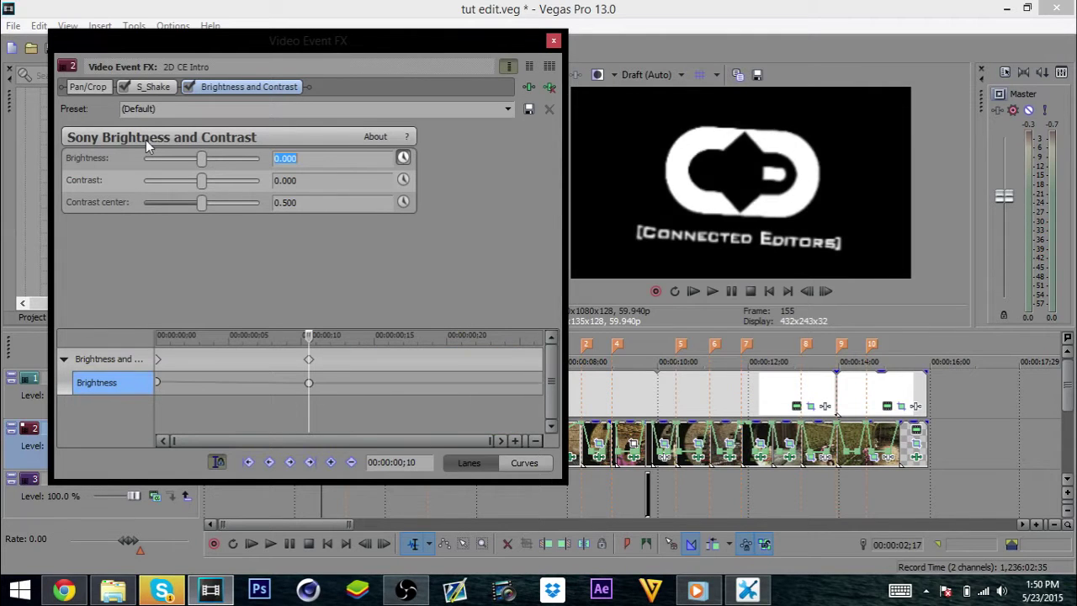
left_click(553, 40)
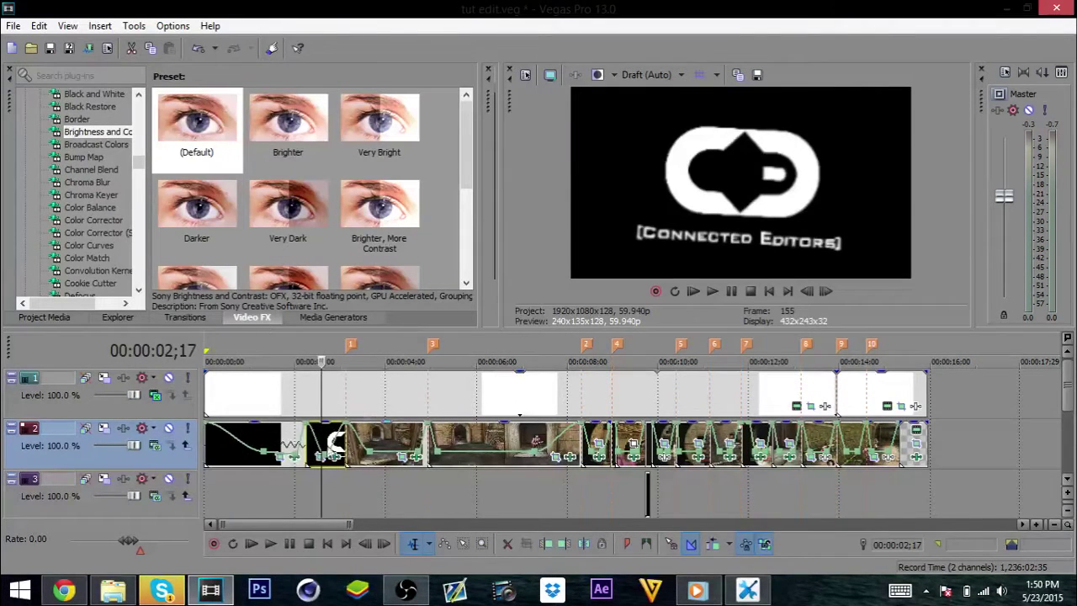
key("space")
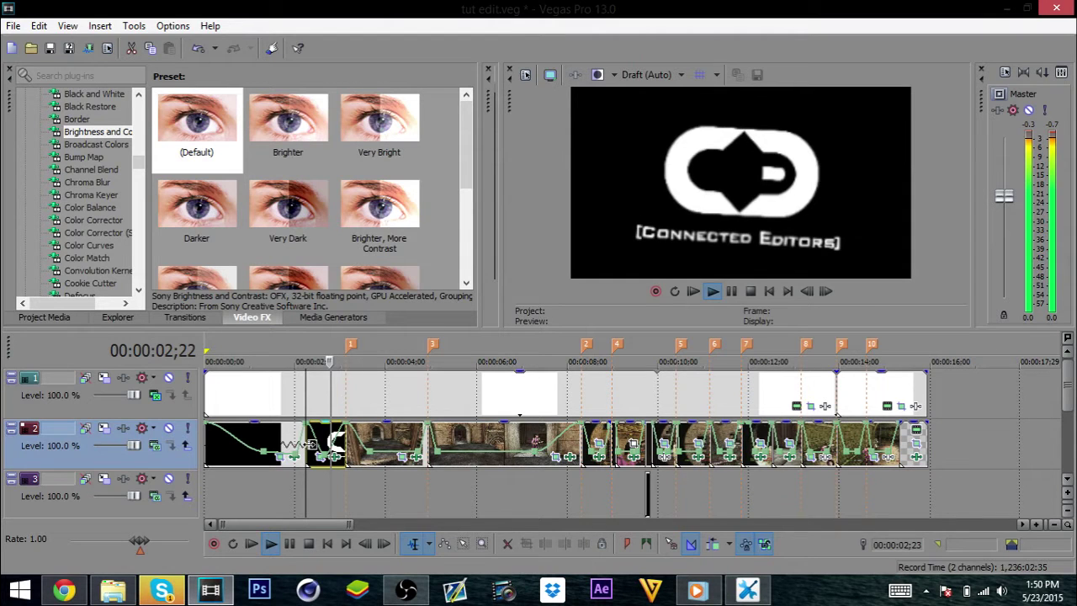
Set the Cookie Cutter feather to 0.367 on the clip after marker 4 and scrub back through its size animation.
left_click(641, 463)
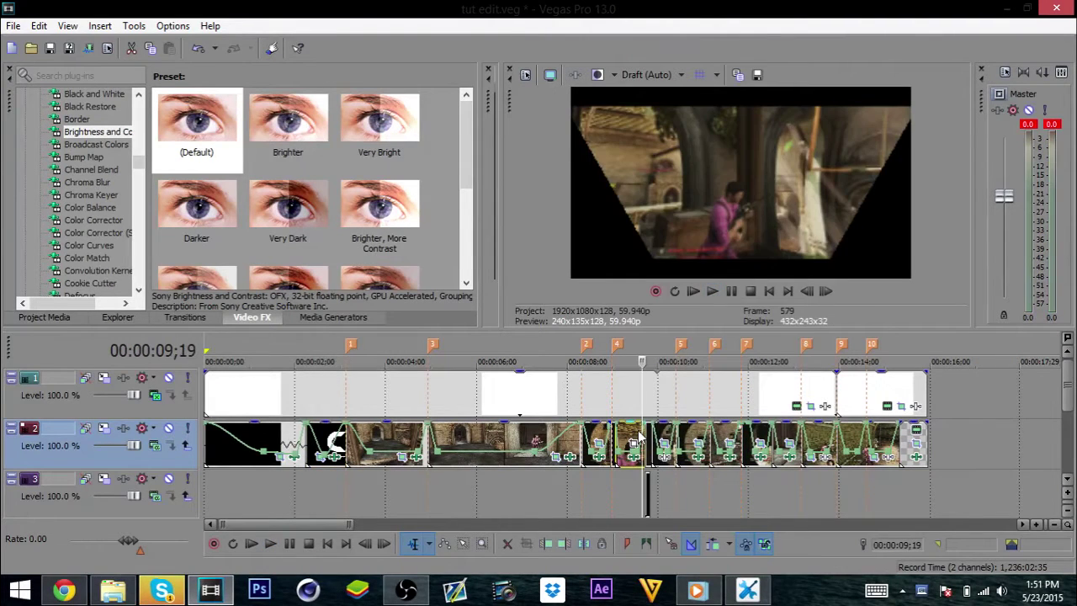
left_click(633, 446)
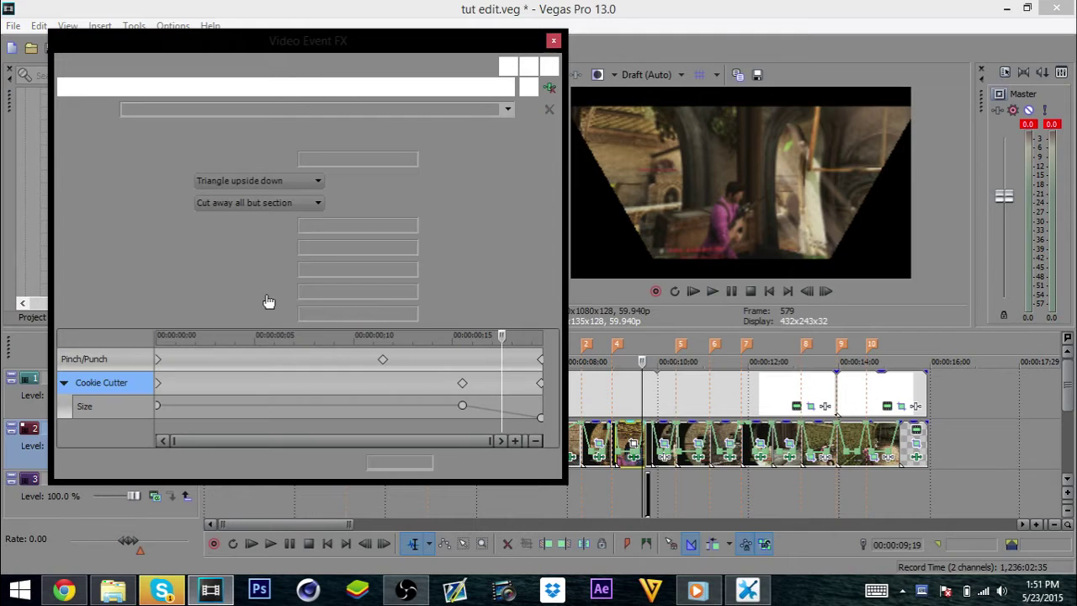
mouse_move(169, 225)
left_mouse_down()
mouse_move(218, 222)
mouse_move(189, 222)
left_mouse_up()
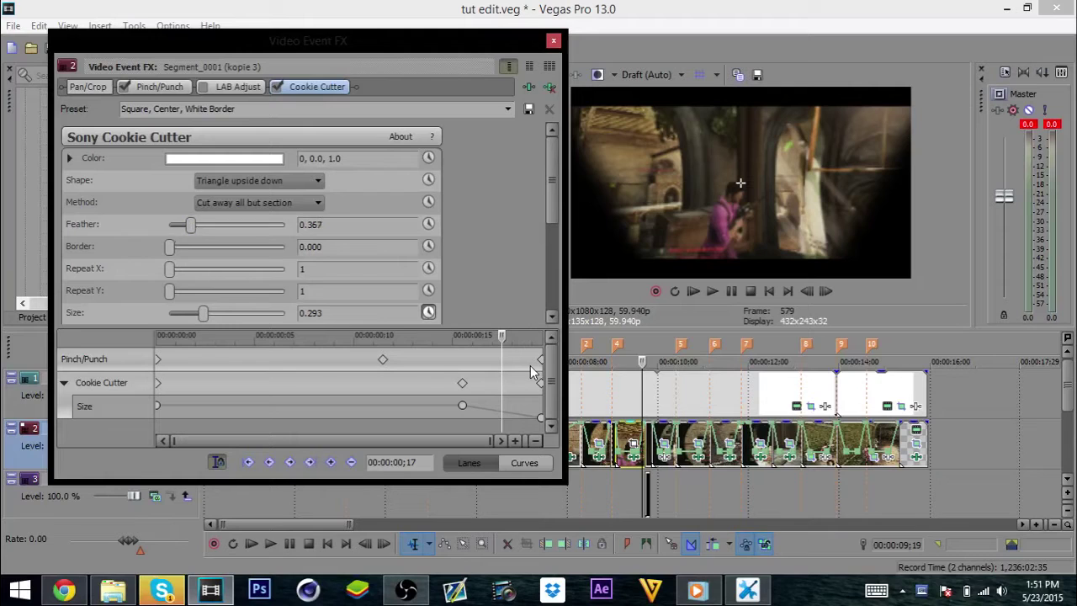
left_click_drag(502, 337, 419, 337)
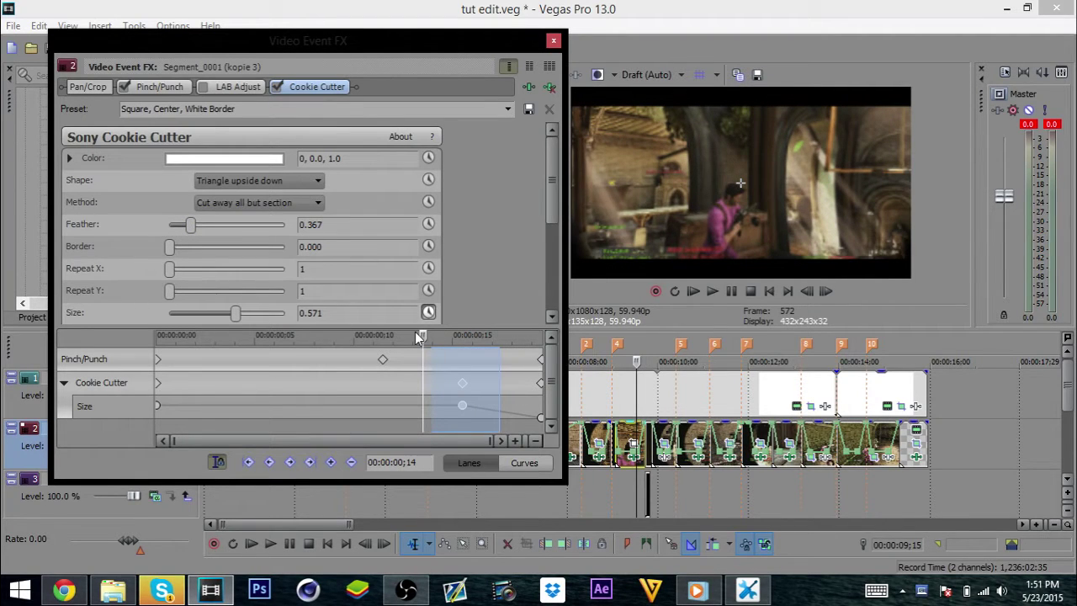
Move the Cookie Cutter size keyframe to 00:00:00;12, set its size to 0.585, check the animation and close the effect settings.
left_click(274, 337)
left_click(242, 181)
left_click(242, 182)
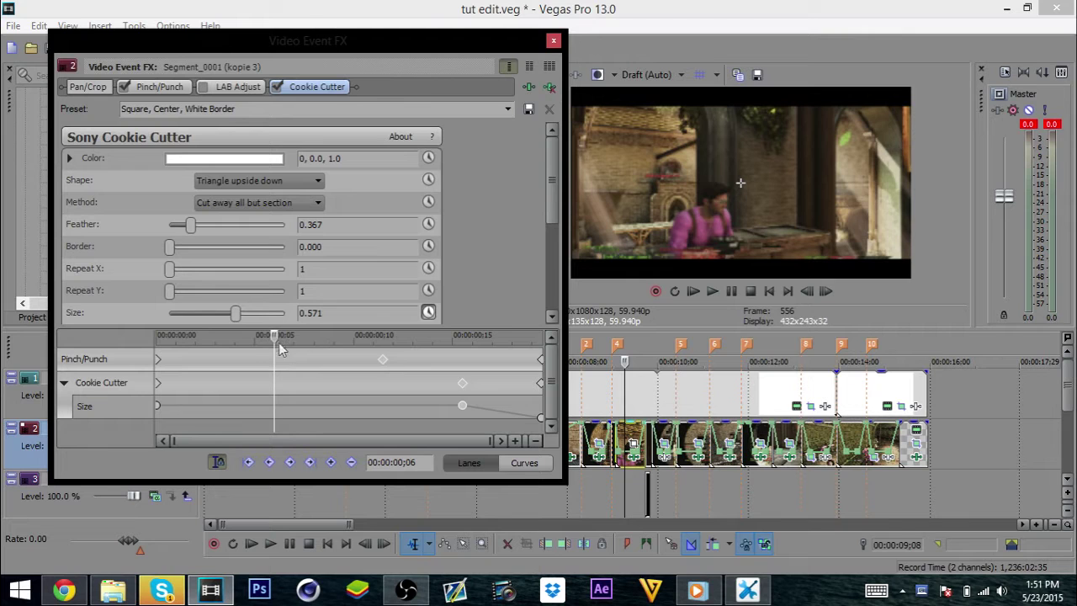
left_click_drag(279, 342, 245, 343)
left_click_drag(337, 360, 462, 360)
left_click_drag(462, 406, 405, 406)
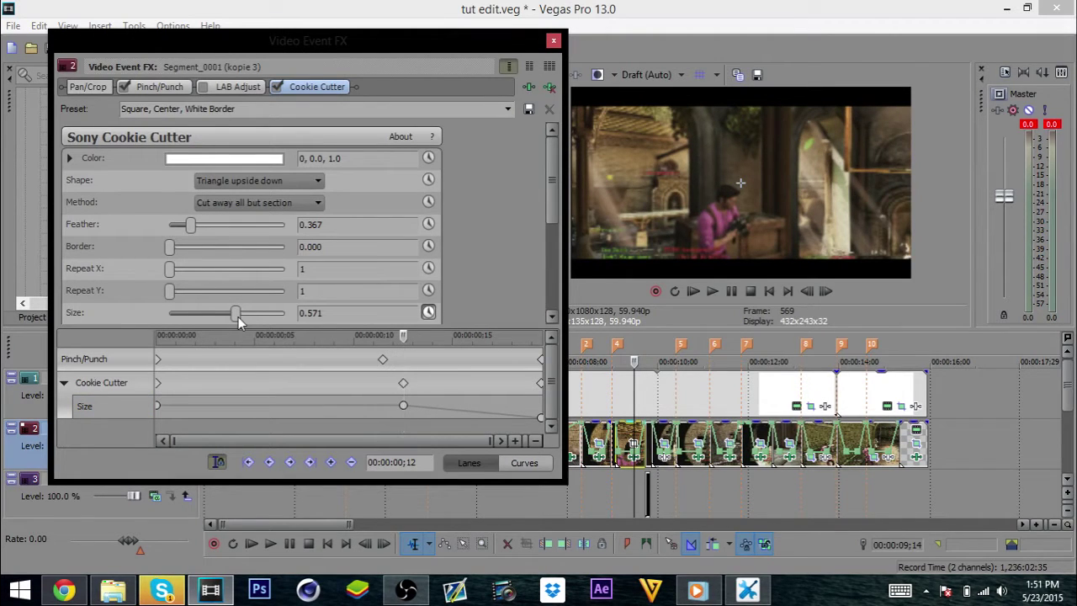
left_click_drag(238, 317, 237, 316)
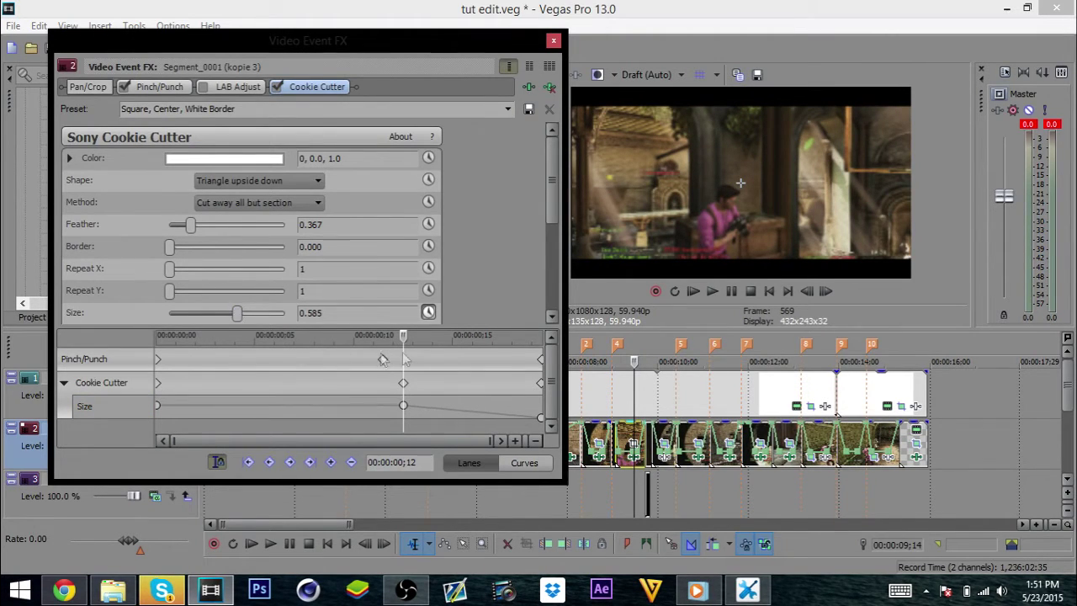
left_click_drag(405, 337, 531, 341)
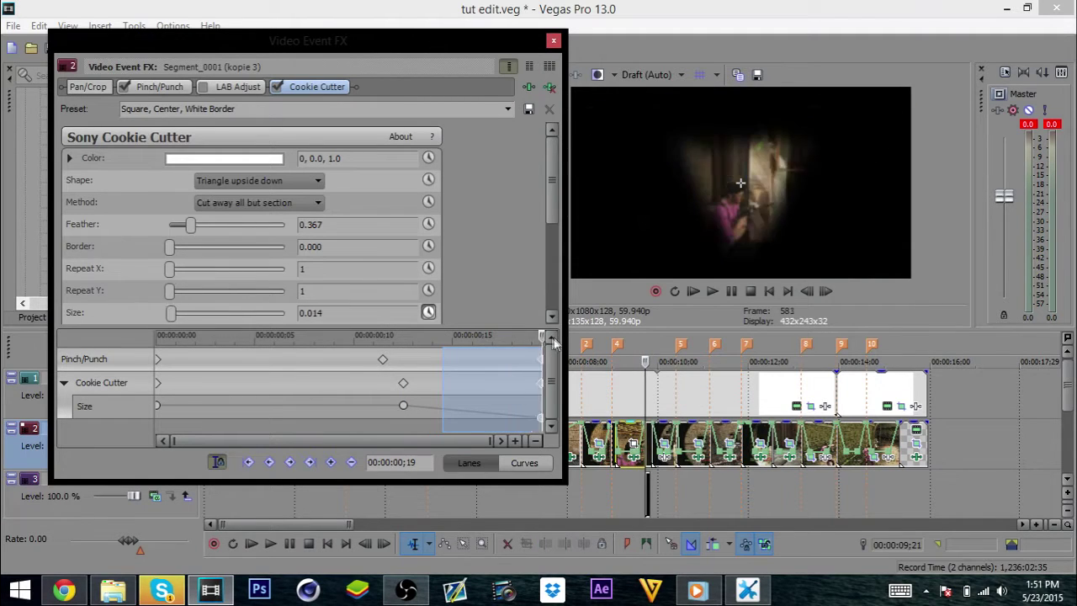
left_click(553, 41)
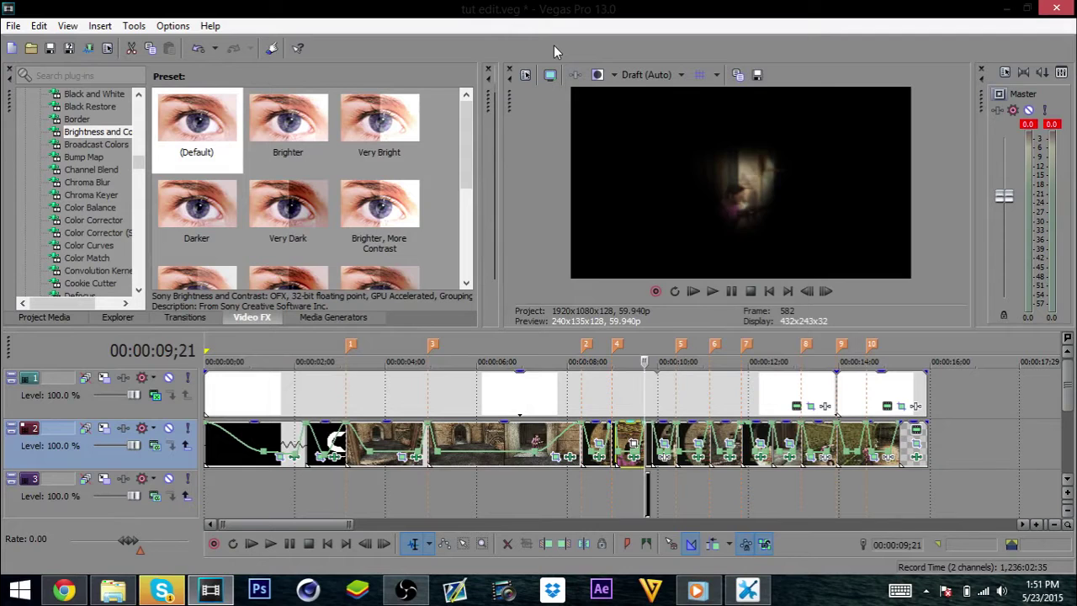
Step frame by frame through the end of the clip after marker 4, then play the Cookie Cutter transition.
key("Left")
key("Left")
key("Left")
key("Left")
key("Left")
key("Left")
key("Left")
key("Left")
key("Left")
key("Left")
key("Right")
key("Right")
key("Right")
key("Right")
key("Right")
key("Right")
key("Right")
key("Right")
key("Right")
key("Right")
key("Right")
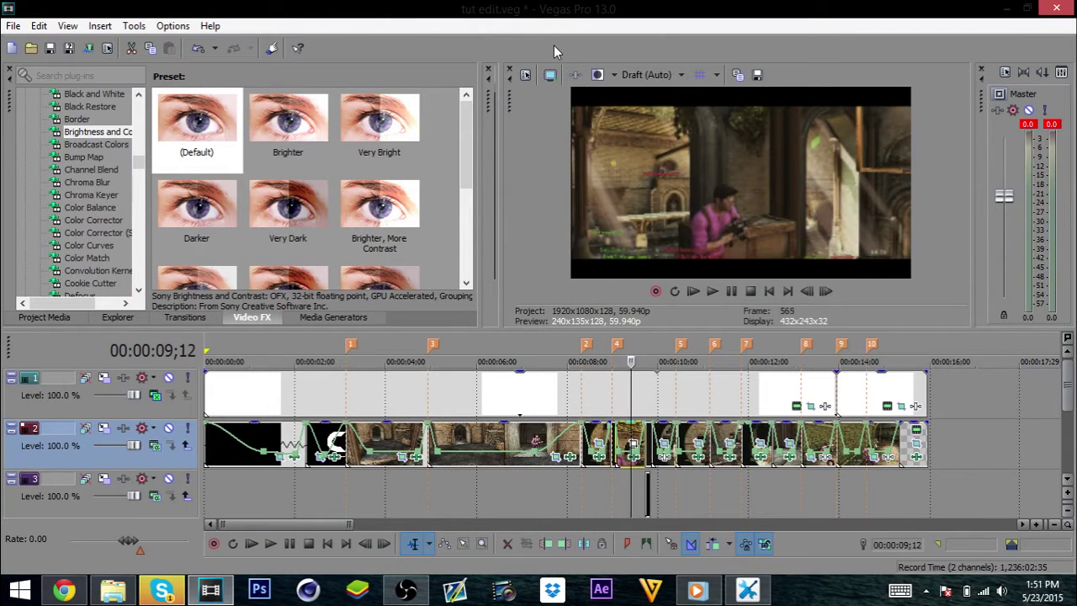
key("Right")
key("Right")
key("Right")
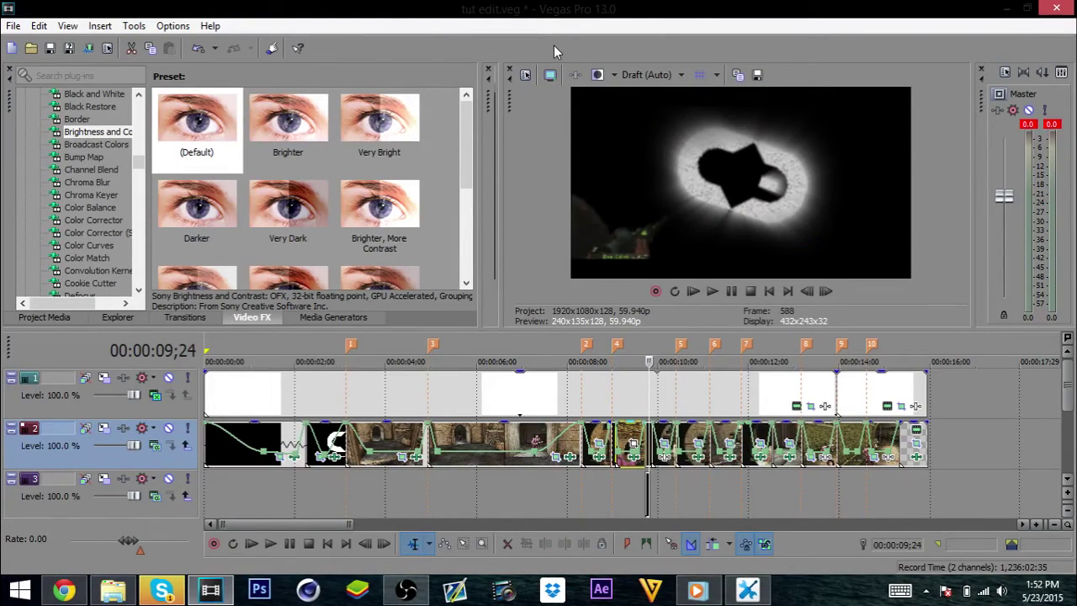
key("Left")
key("Right")
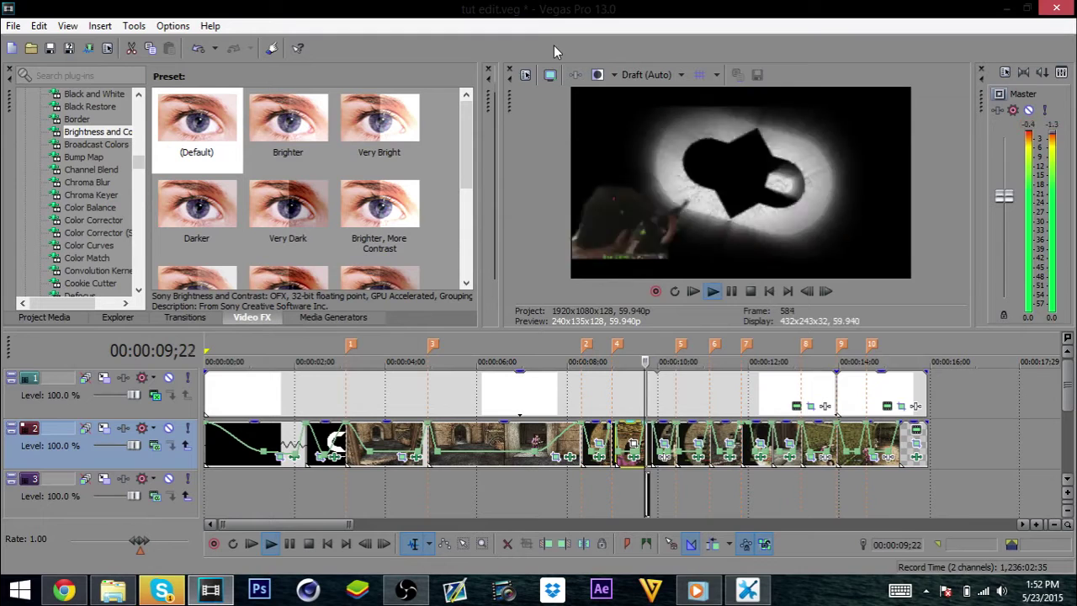
key("space")
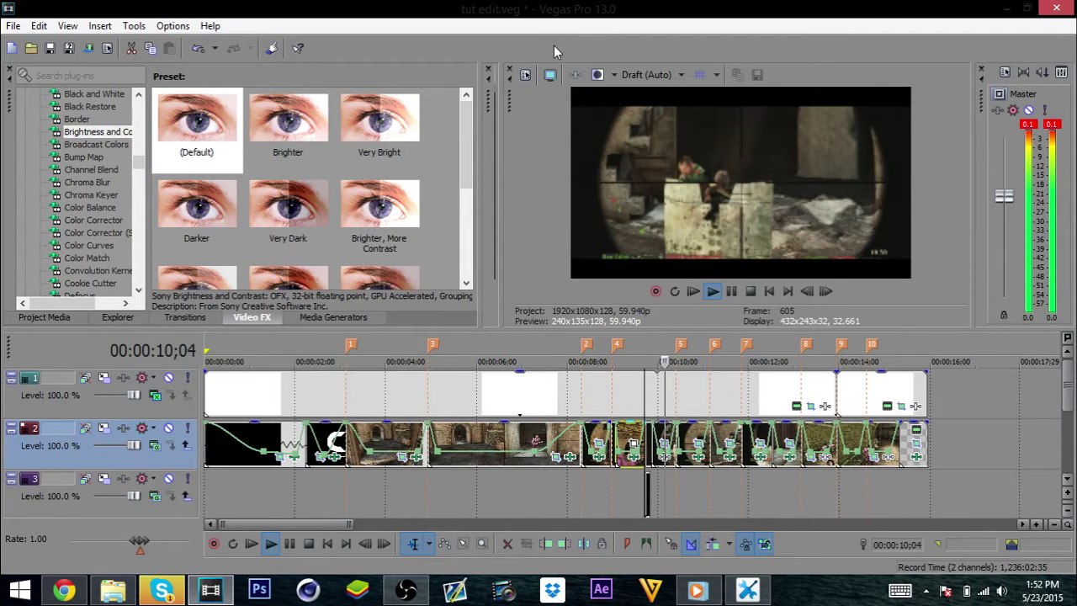
Inspect the existing Linear Blur settings on the clip between markers 6 and 7.
left_click(734, 392)
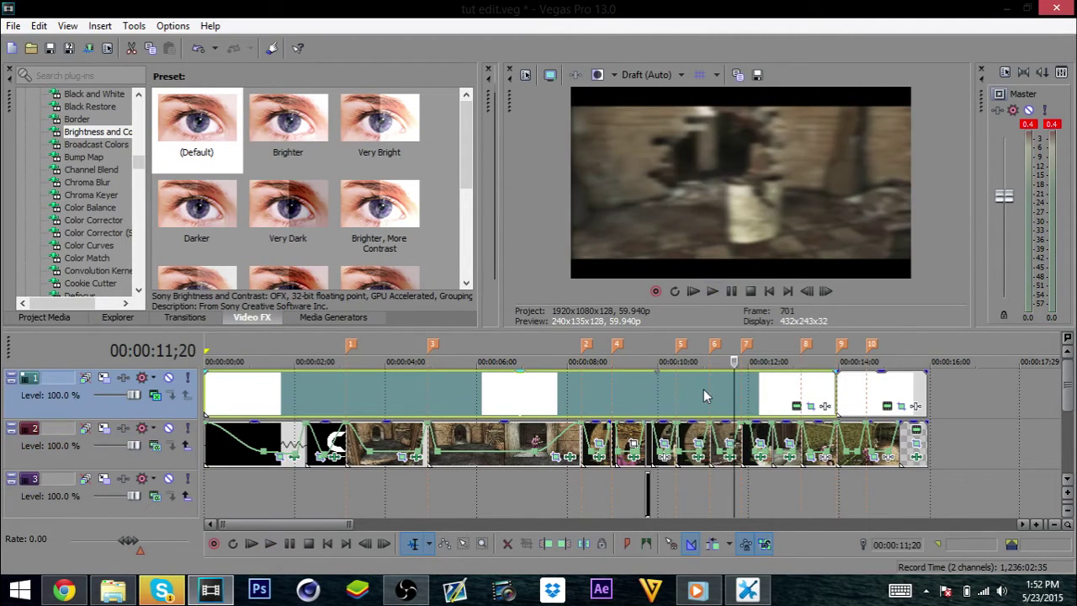
left_click(730, 457)
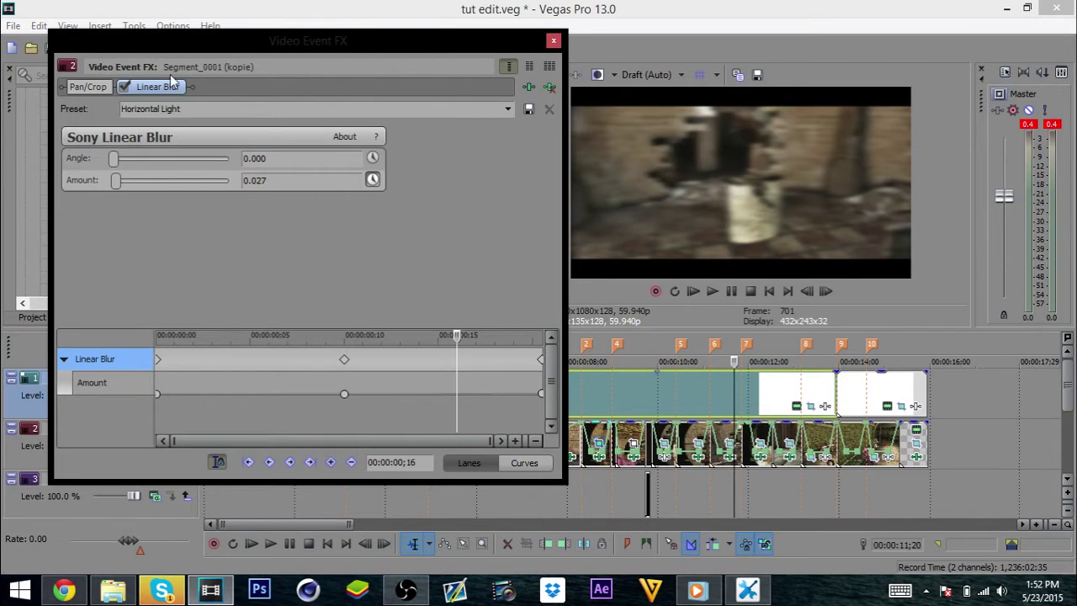
left_click(554, 41)
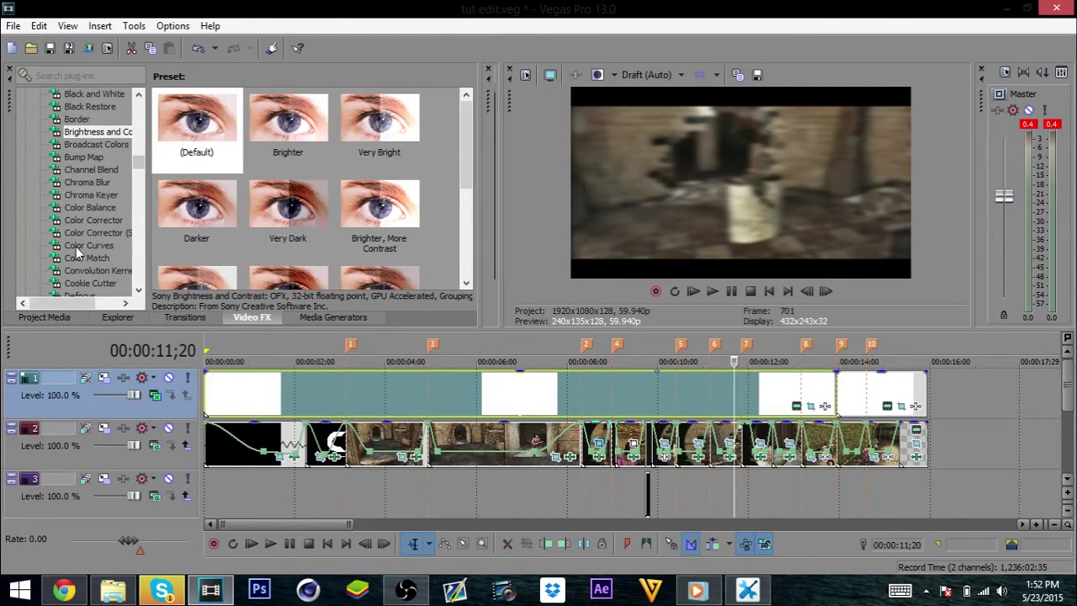
Add a second Linear Blur with the Horizontal Light preset to the clip between markers 6 and 7 and set its amount to 0.
scroll(92, 244, "down", 7)
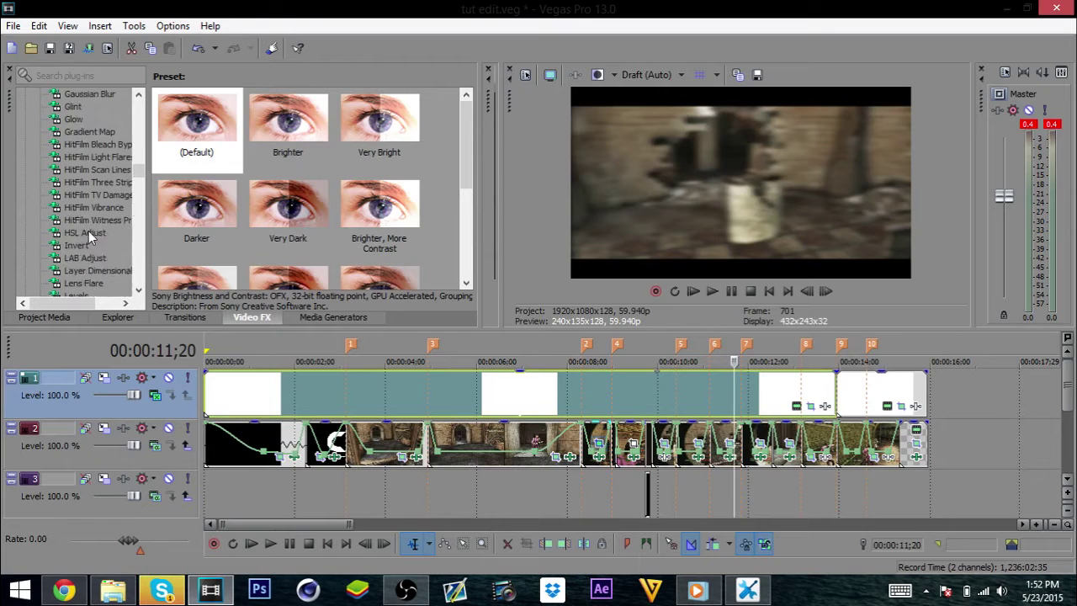
scroll(89, 231, "down", 3)
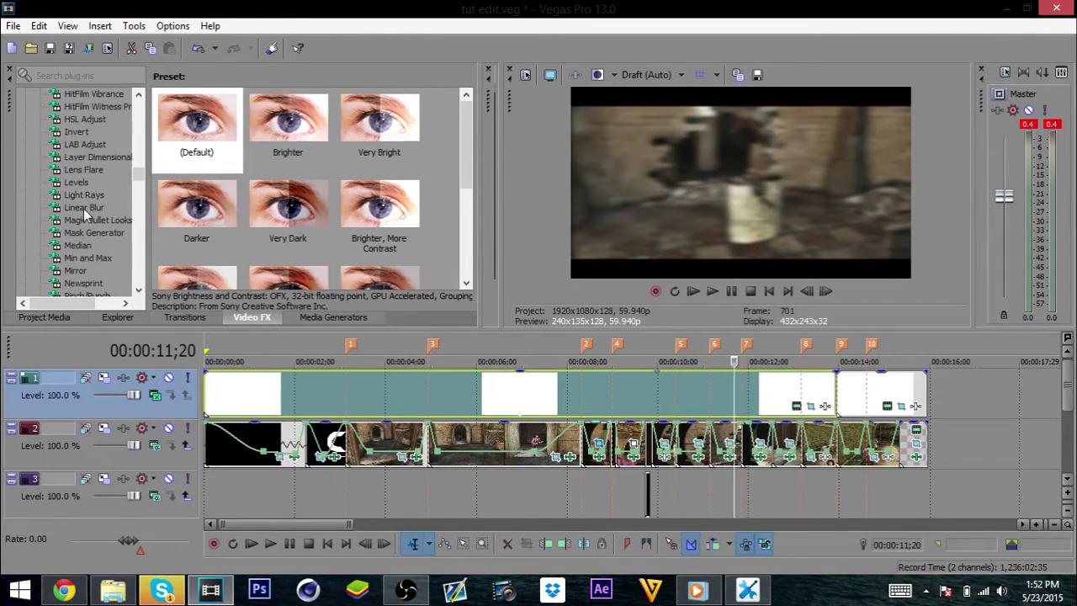
left_click(84, 208)
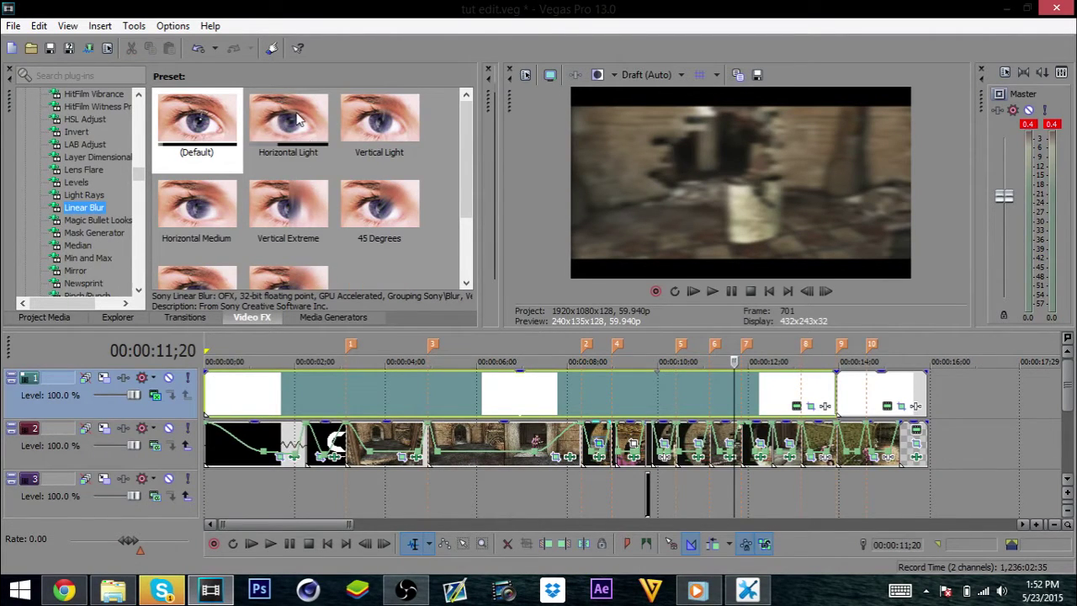
left_click_drag(296, 126, 740, 431)
left_click_drag(119, 180, 112, 181)
Keyframe the second Linear Blur's amount from 0 at 00:00:00;10 to 0.102 at 00:00:00;20 and close the effect settings.
left_click_drag(455, 328, 389, 359)
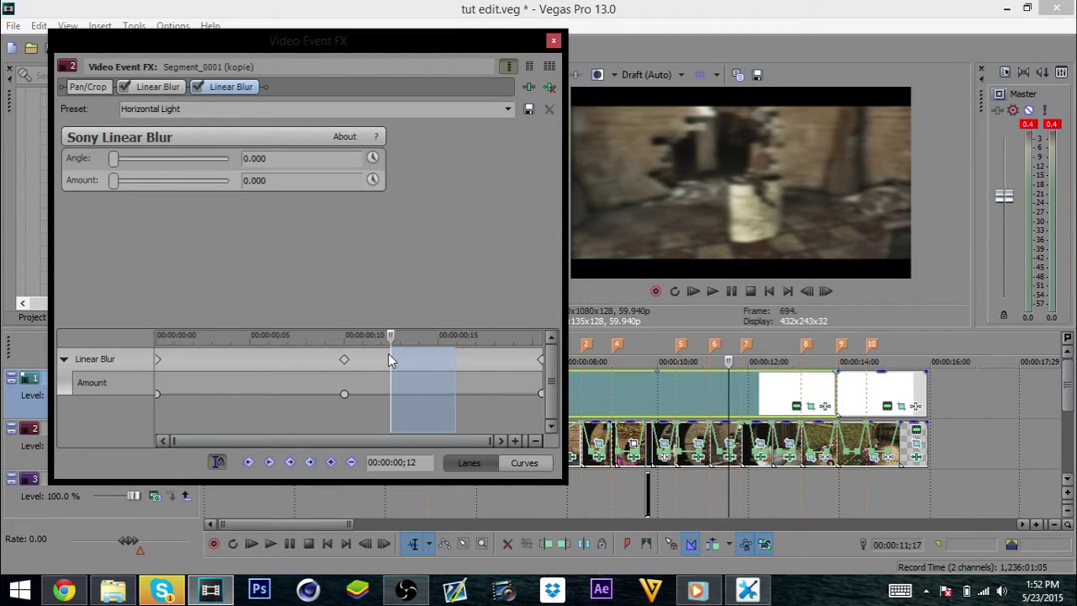
left_click(344, 360)
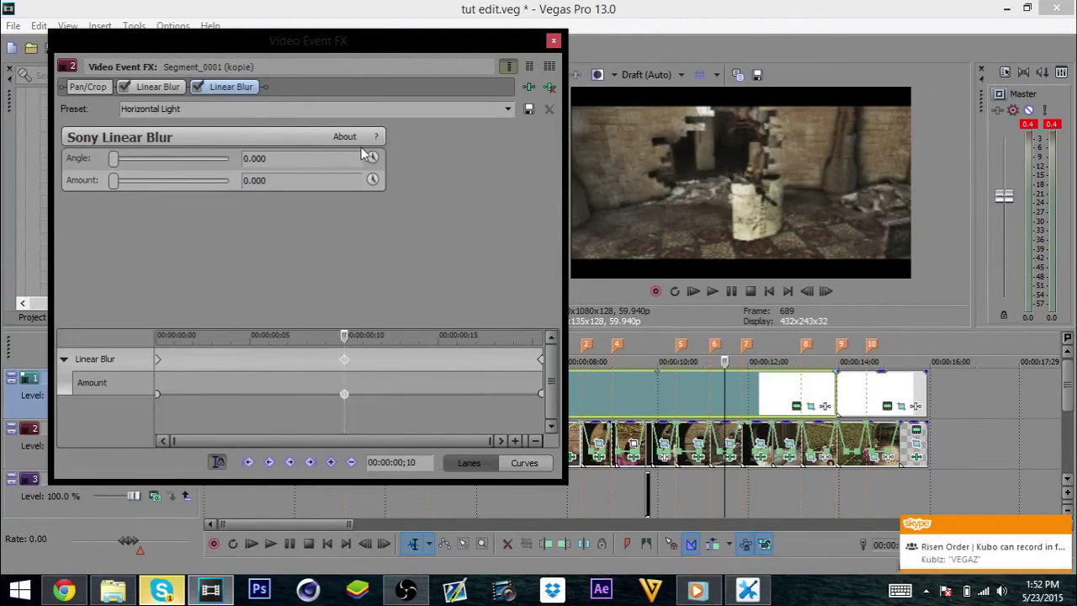
left_click(372, 180)
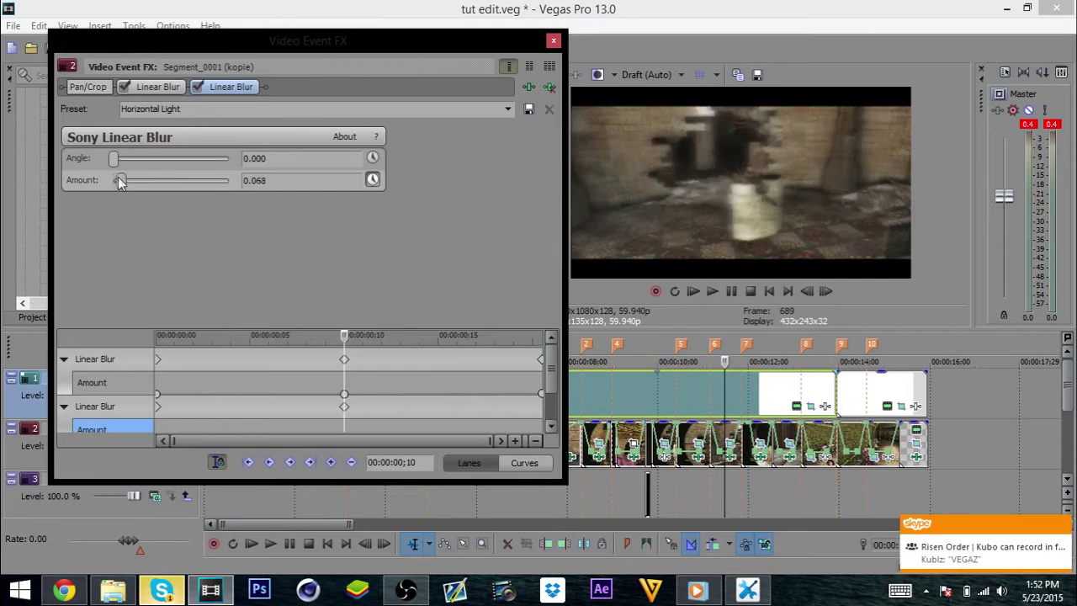
left_click(116, 179)
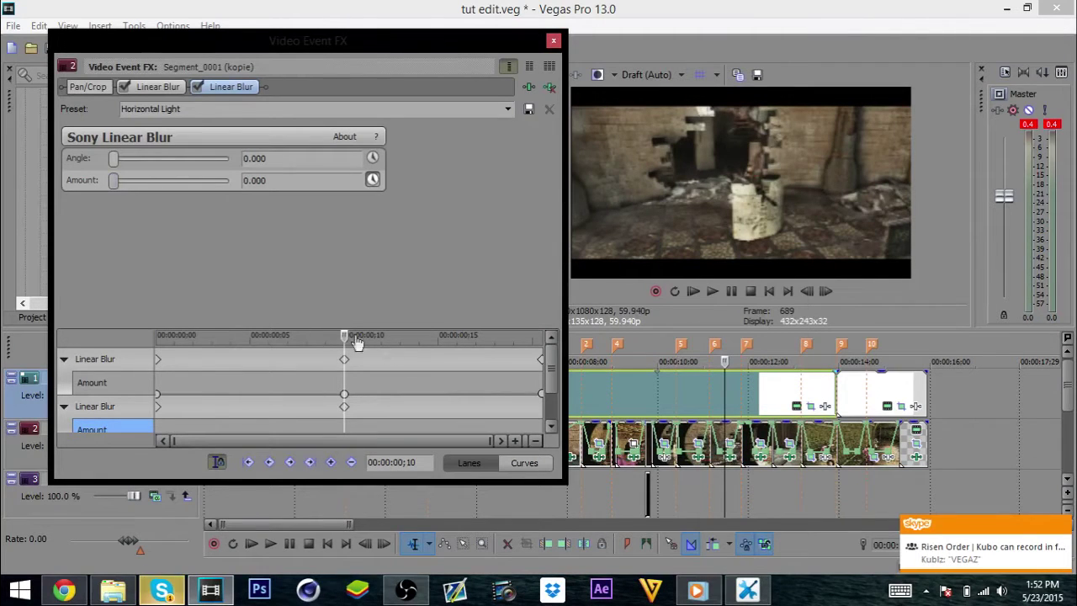
left_click_drag(344, 338, 484, 354)
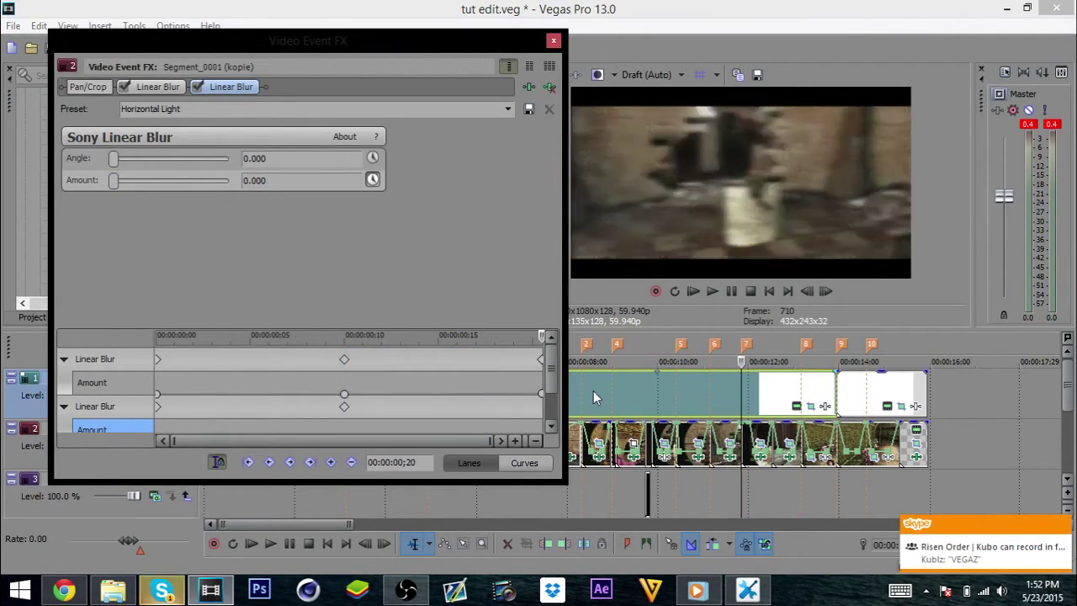
left_click_drag(115, 182, 123, 193)
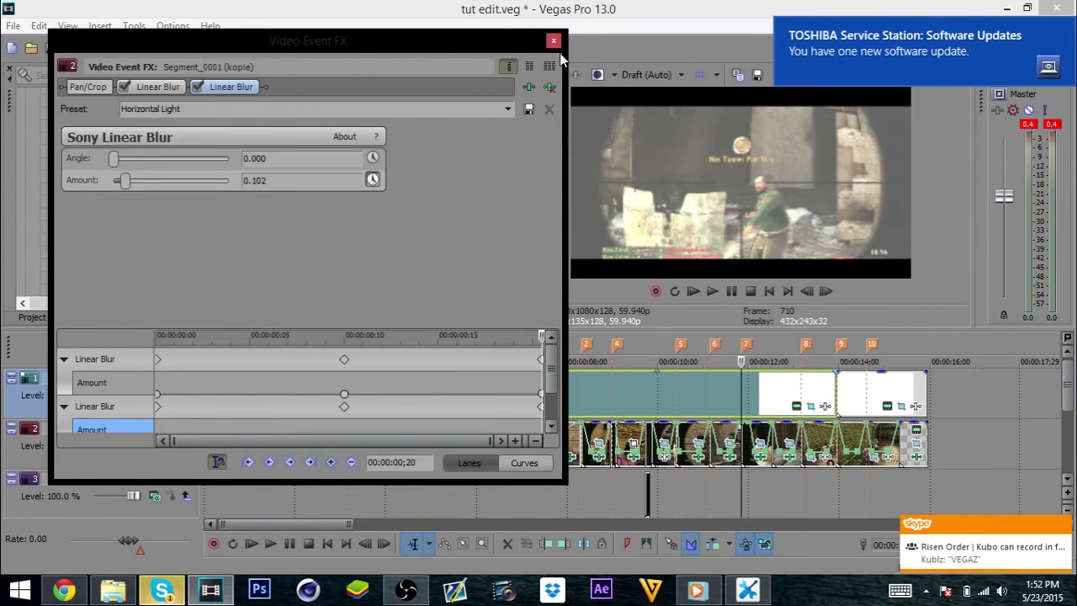
left_click(555, 42)
Step back through the clip between markers 6 and 7, check its second Linear Blur, and play the transition past marker 7.
key("Left")
key("Left")
key("Left")
key("Left")
key("Left")
key("Left")
key("Left")
key("Left")
key("Left")
key("Left")
key("Left")
key("Left")
key("Left")
key("Left")
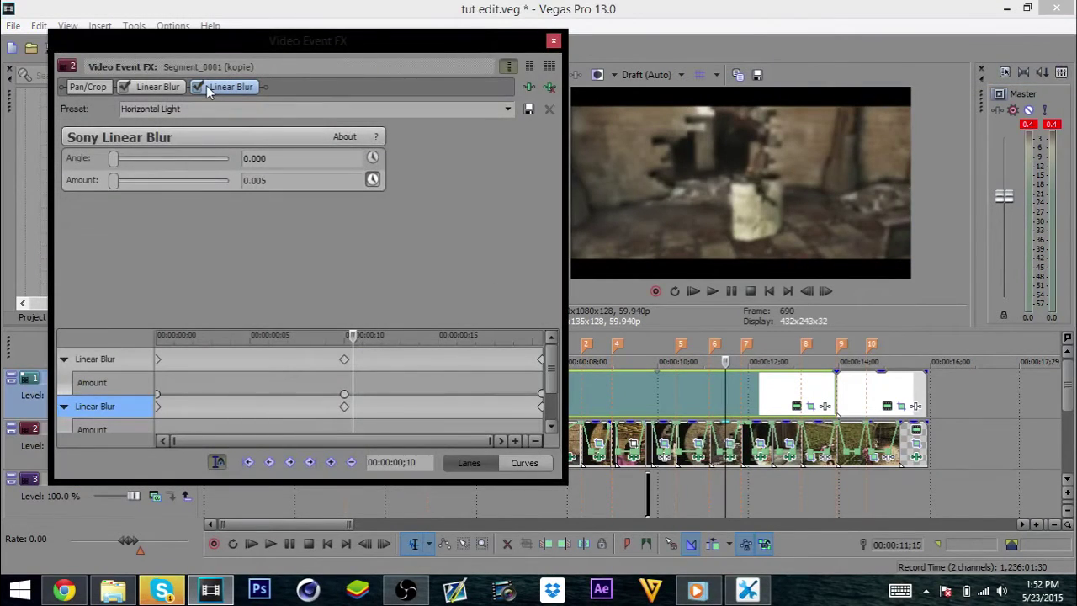
left_click(553, 40)
key("space")
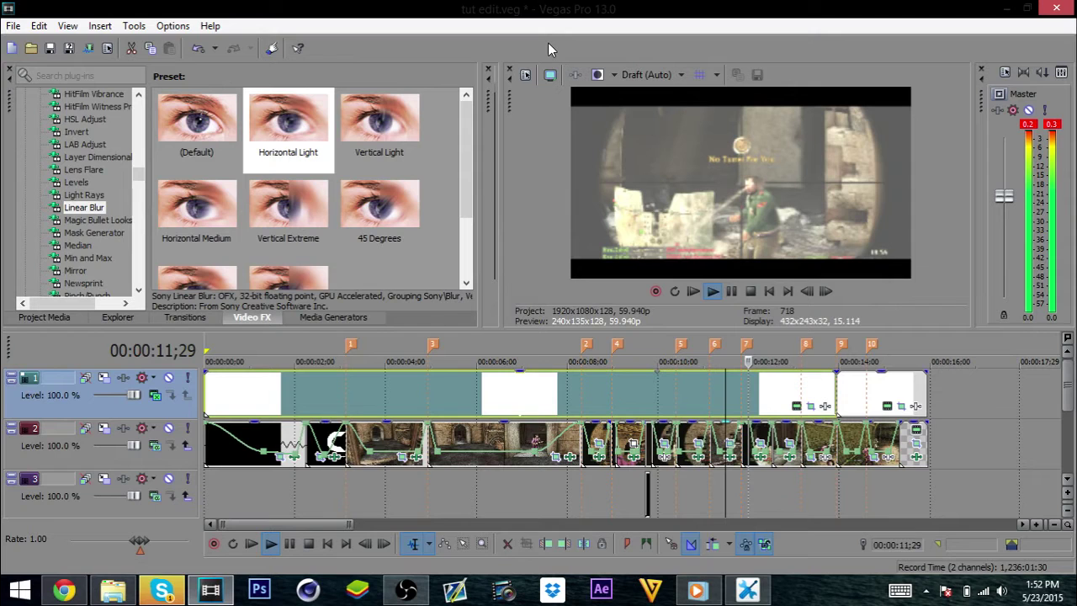
key("Return")
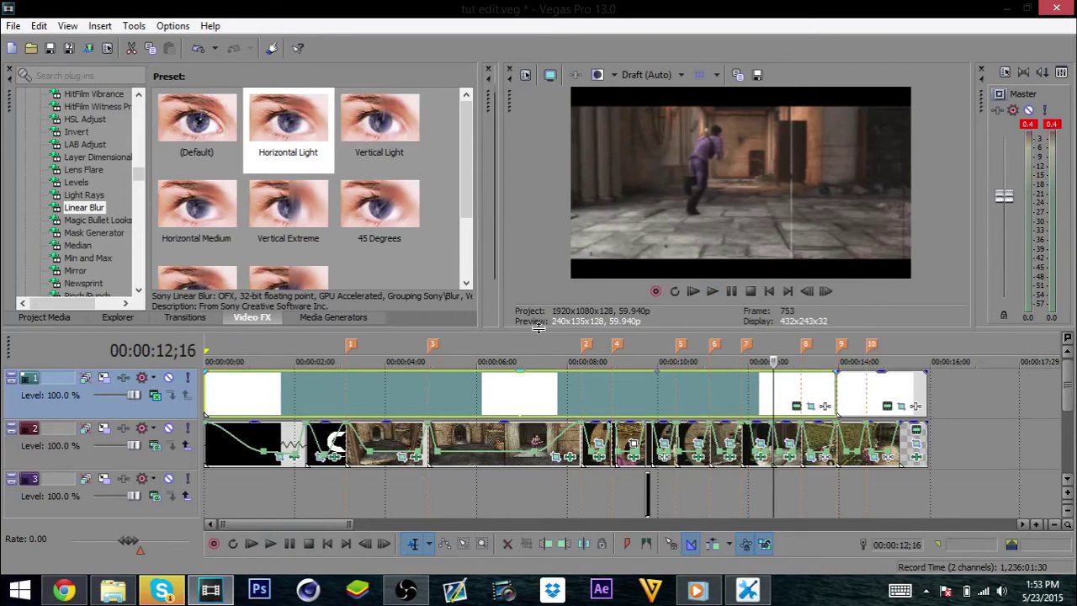
Browse the Color Corrector (Secondary) presets, review the clip before marker 8, and select the Desaturate All but Reds preset.
scroll(84, 169, "up", 10)
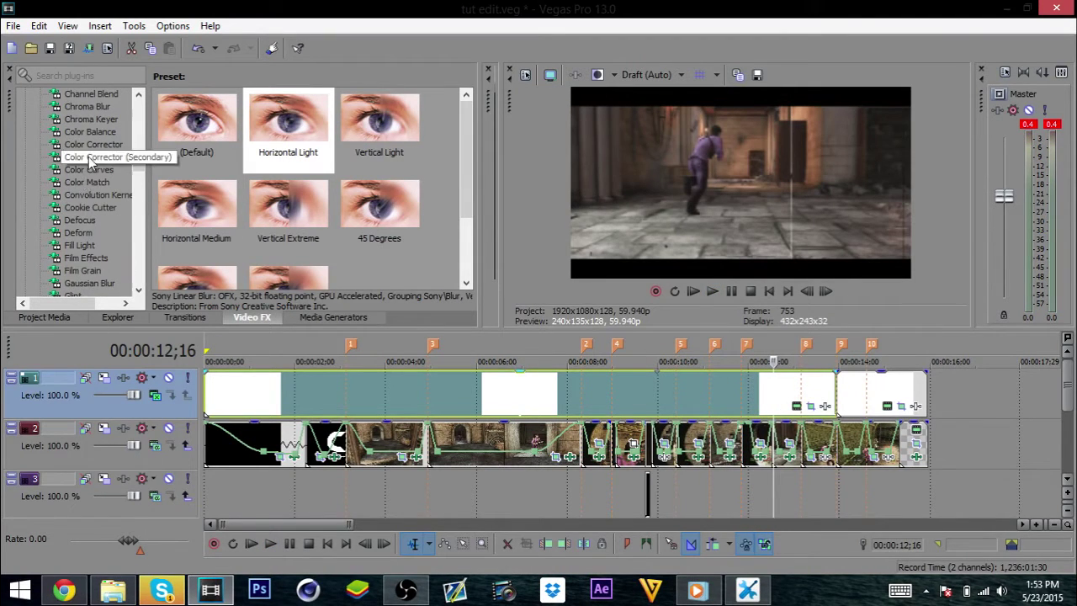
left_click(91, 158)
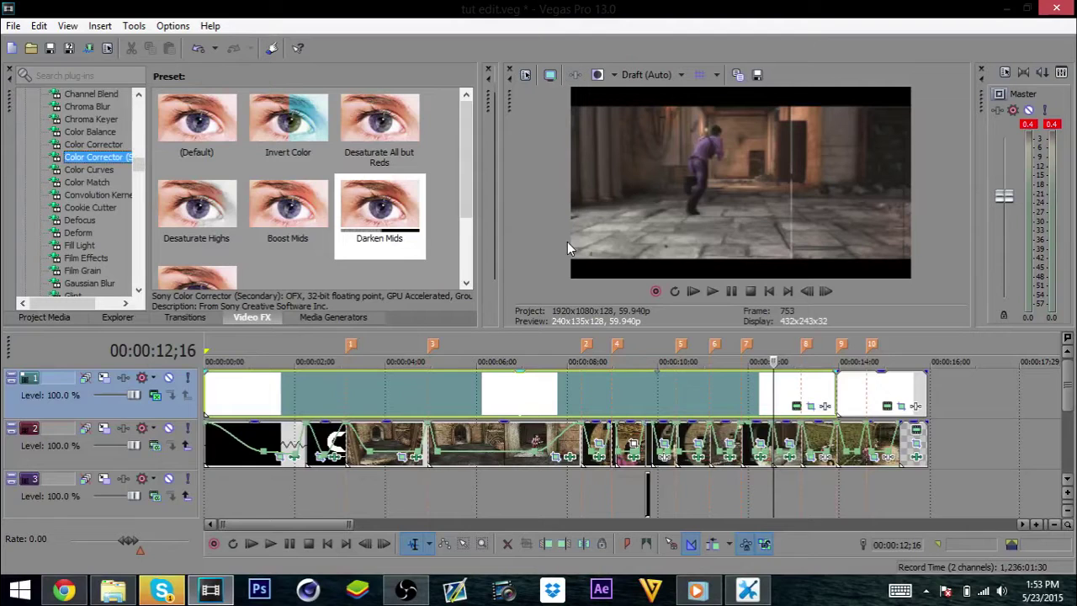
left_click(778, 388)
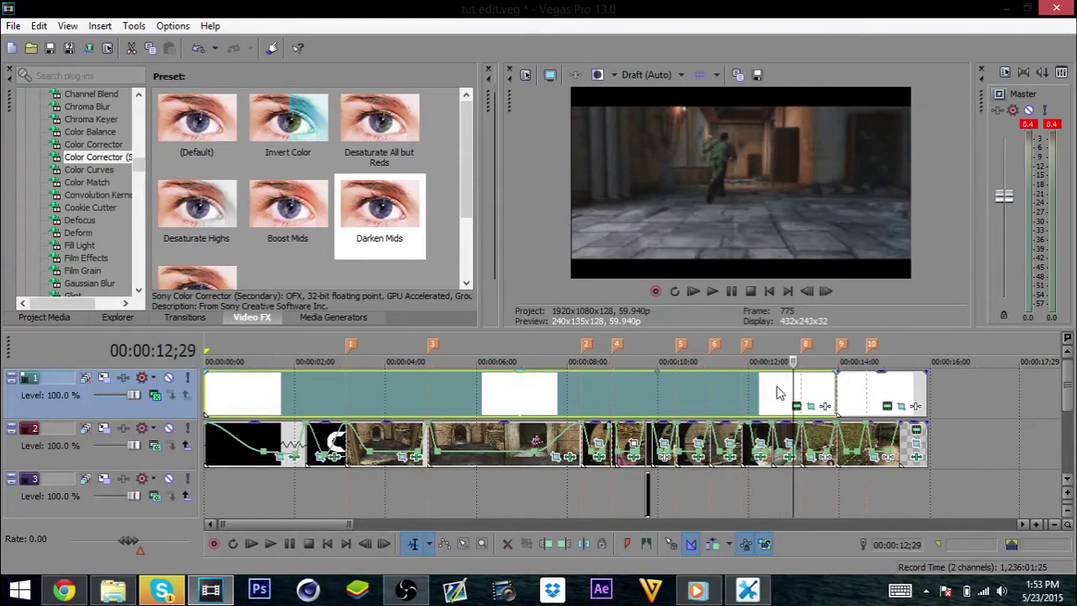
key("j")
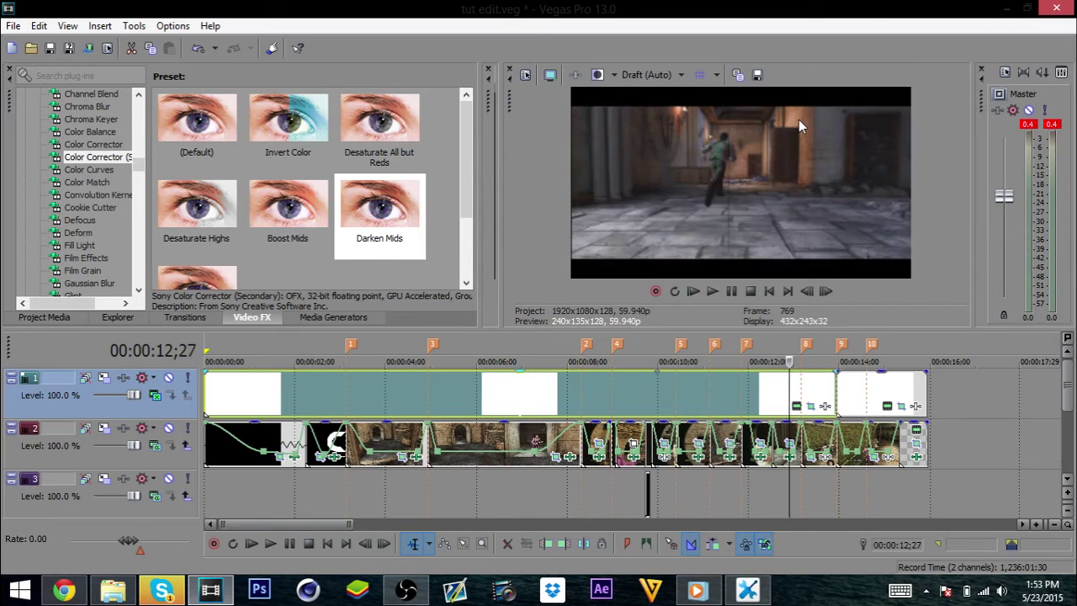
key("j")
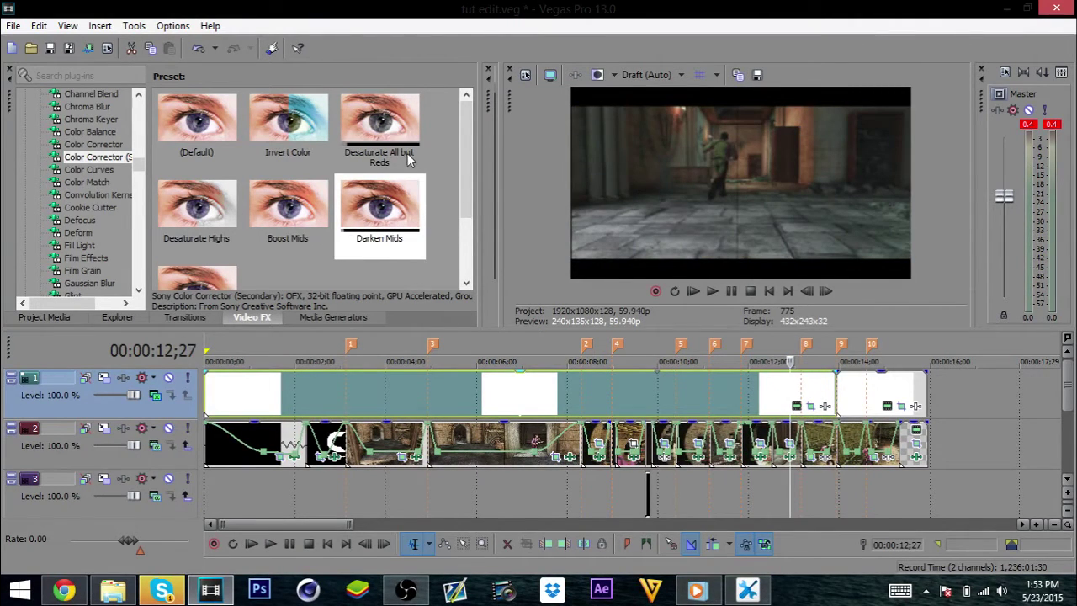
left_click(390, 133)
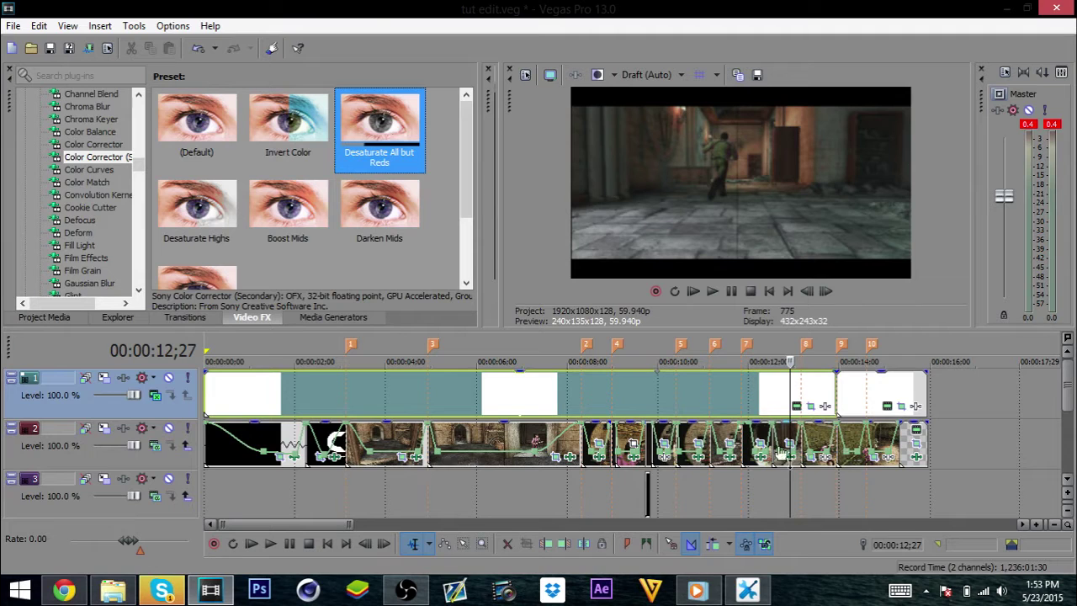
Open the effects of the clip before marker 8, scrub through the Color Corrector (Secondary) Rotate hue animation, and close them.
left_click_drag(791, 469, 791, 469)
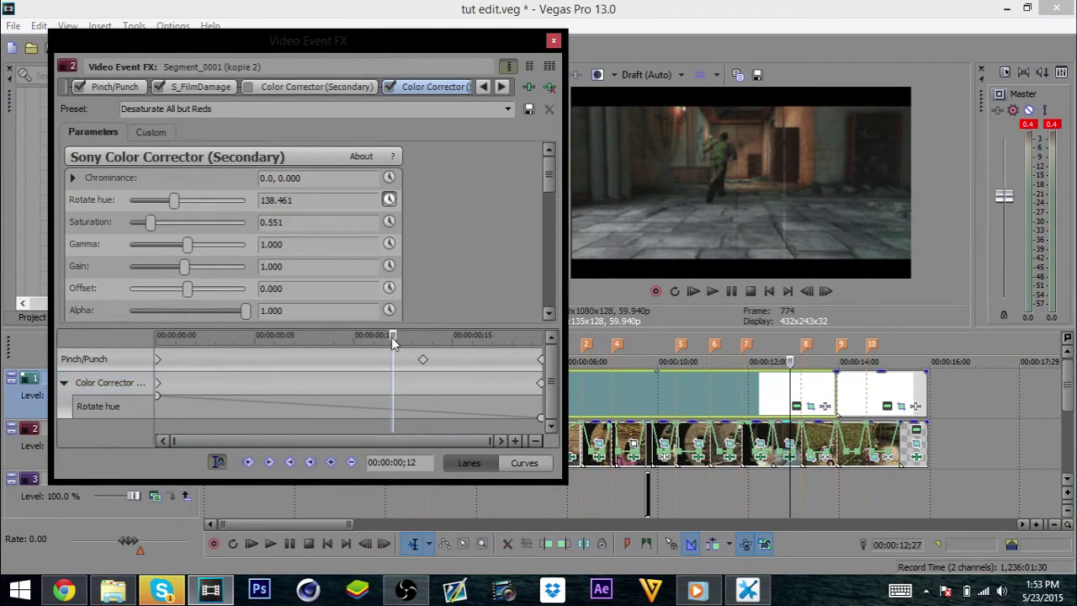
left_click_drag(399, 357, 159, 404)
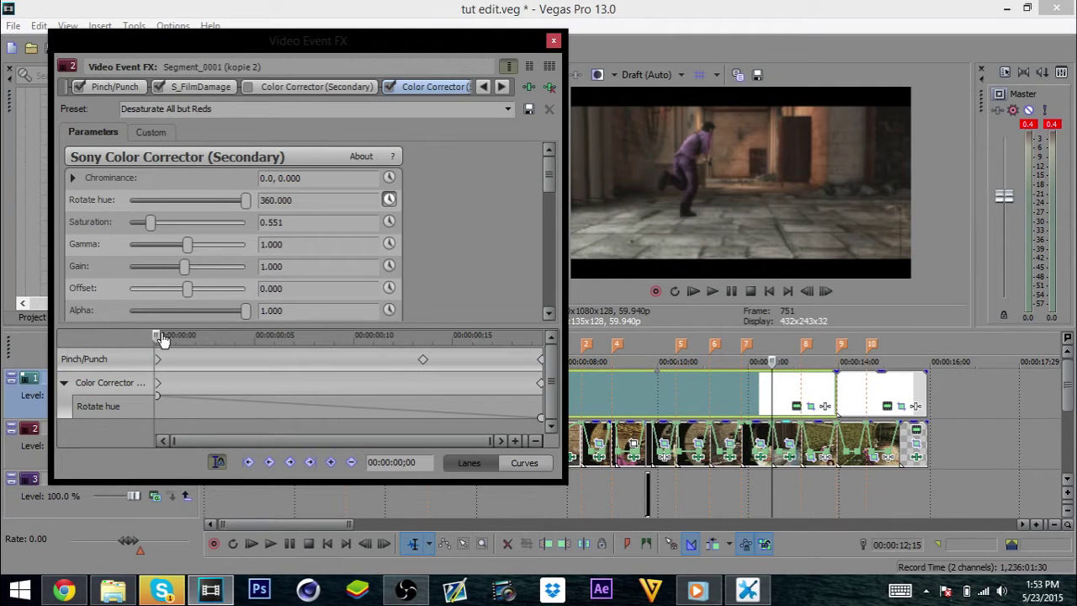
left_click_drag(159, 345, 591, 293)
left_click(554, 39)
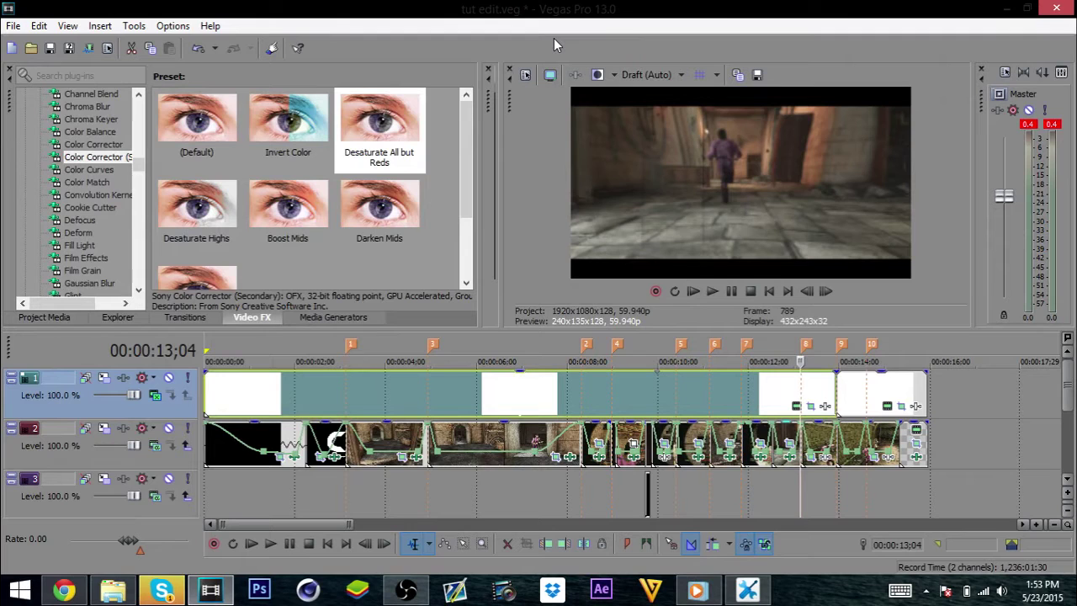
Step backward frame by frame through the clip before marker 8 to review its hue rotation.
key("Left")
key("Left")
key("Left")
key("Left")
key("Left")
key("Left")
key("Left")
key("Left")
key("Left")
key("Left")
key("Left")
key("Left")
key("Left")
key("Left")
key("Left")
key("Left")
key("Left")
key("Left")
key("Left")
key("Left")
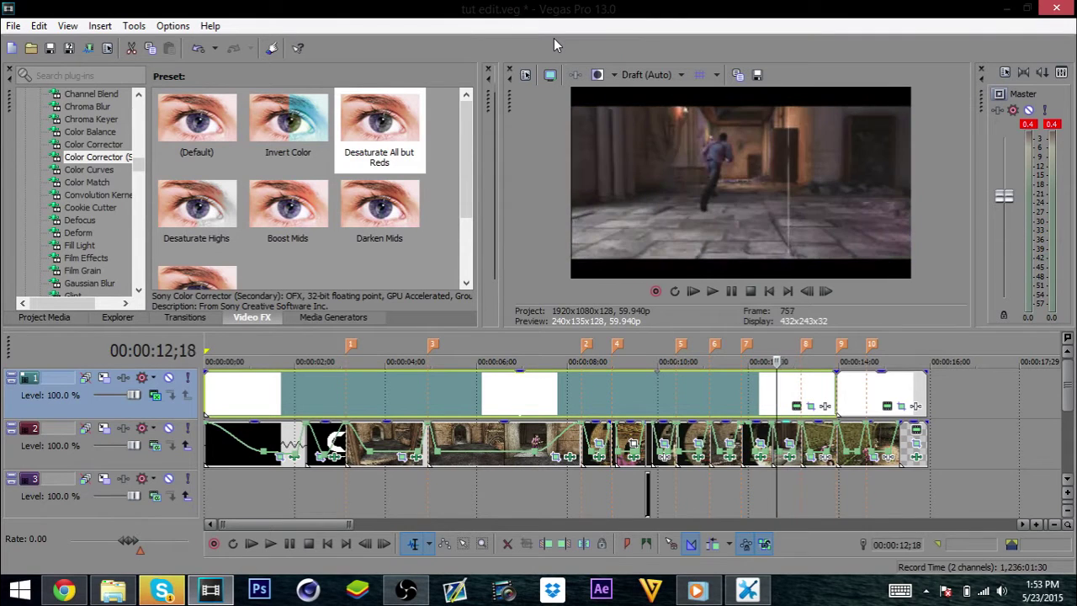
key("Left")
key("Left")
key("Left")
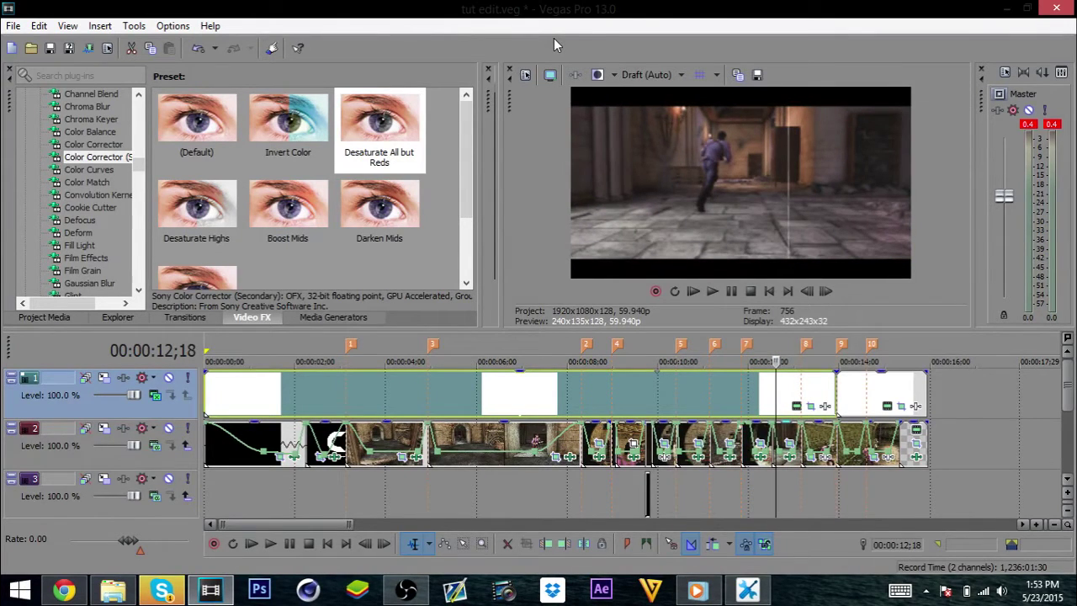
Step backward frame by frame from the hue-rotated clip before marker 8 into the preceding clip after marker 7.
key("Left")
key("Left")
key("Left")
key("Left")
key("Left")
key("Left")
key("Left")
key("Left")
key("Left")
key("Left")
key("Left")
key("Left")
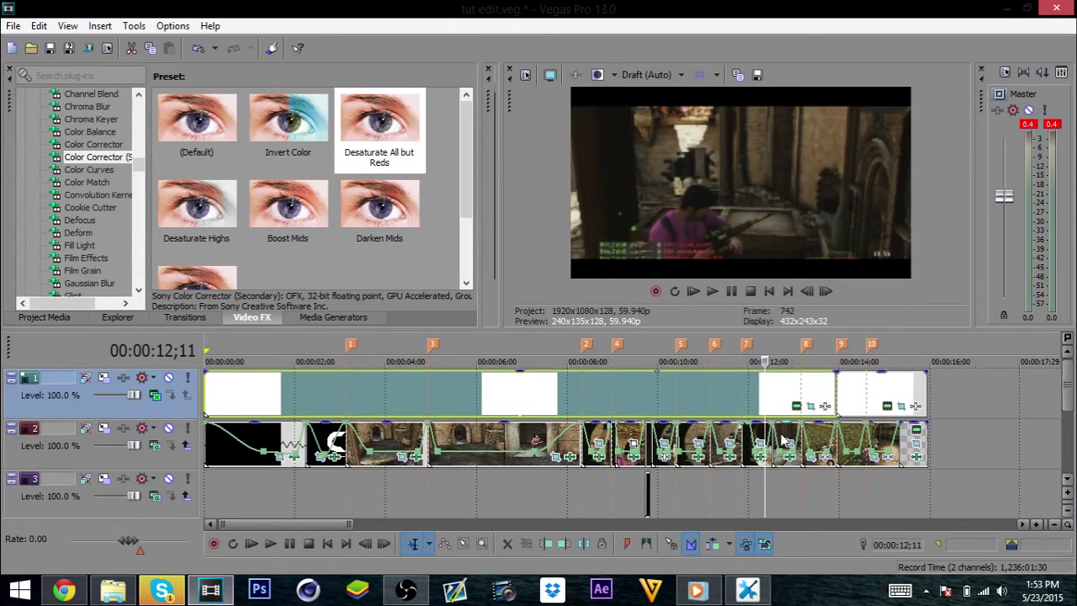
Open the effects of the clip before marker 8, review all Color Corrector (Secondary) parameters, and close them.
left_click(782, 440)
left_click(790, 457)
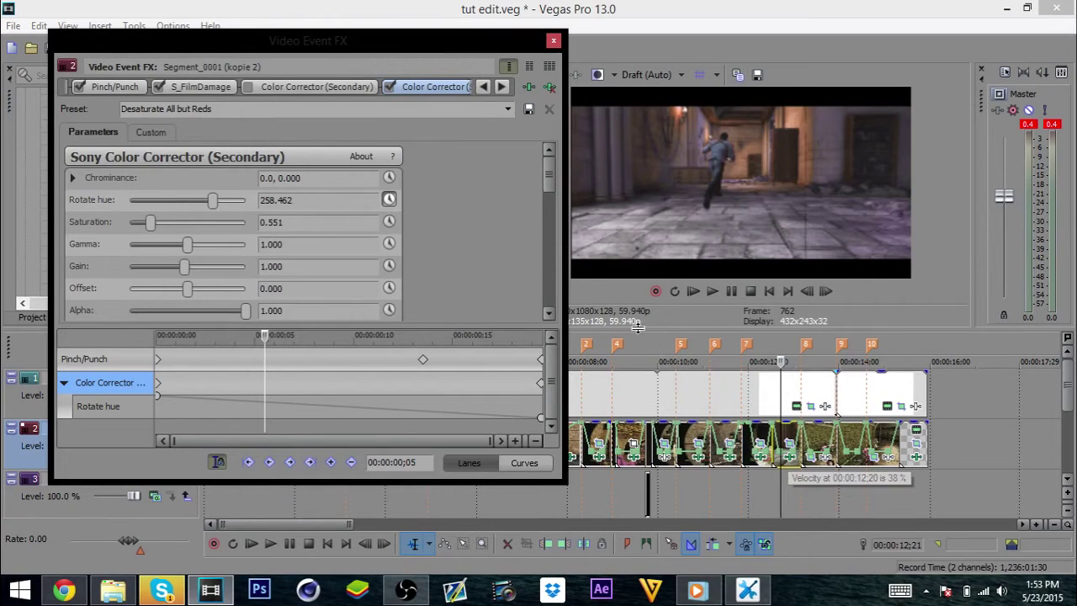
scroll(483, 292, "down", 3)
scroll(483, 298, "down", 3)
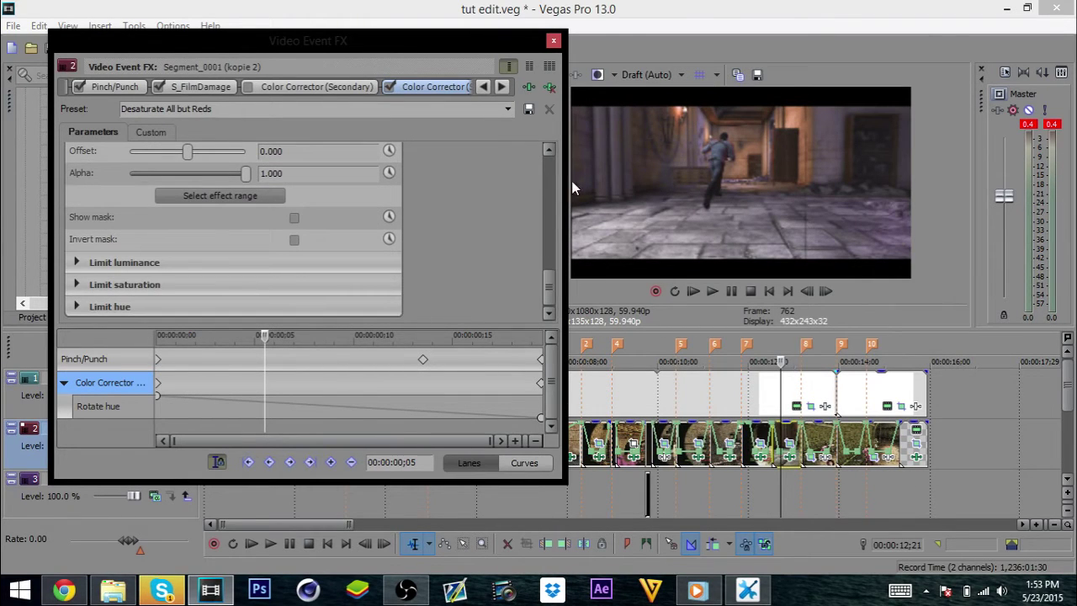
left_click(555, 40)
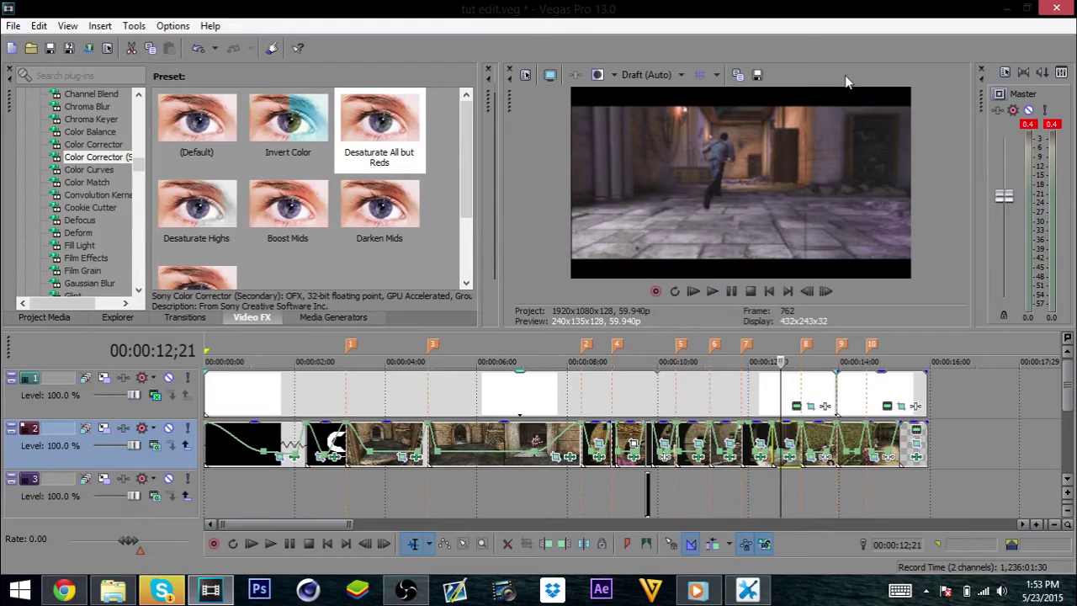
Switch to Skype, read the latest messages in the group chat, and return to Vegas Pro.
left_click(161, 592)
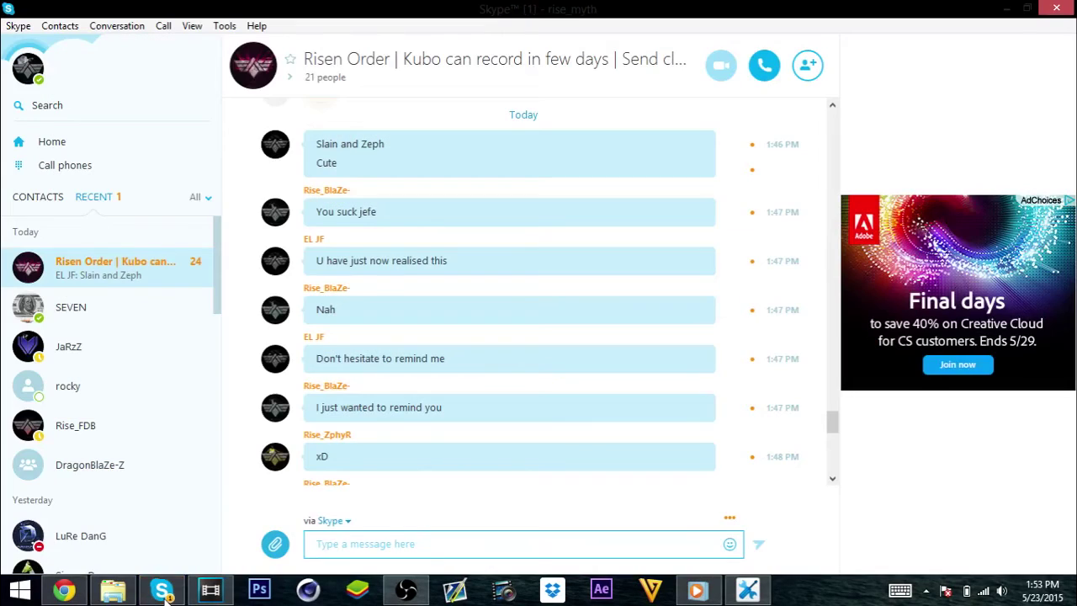
scroll(418, 383, "down", 5)
scroll(418, 383, "down", 5)
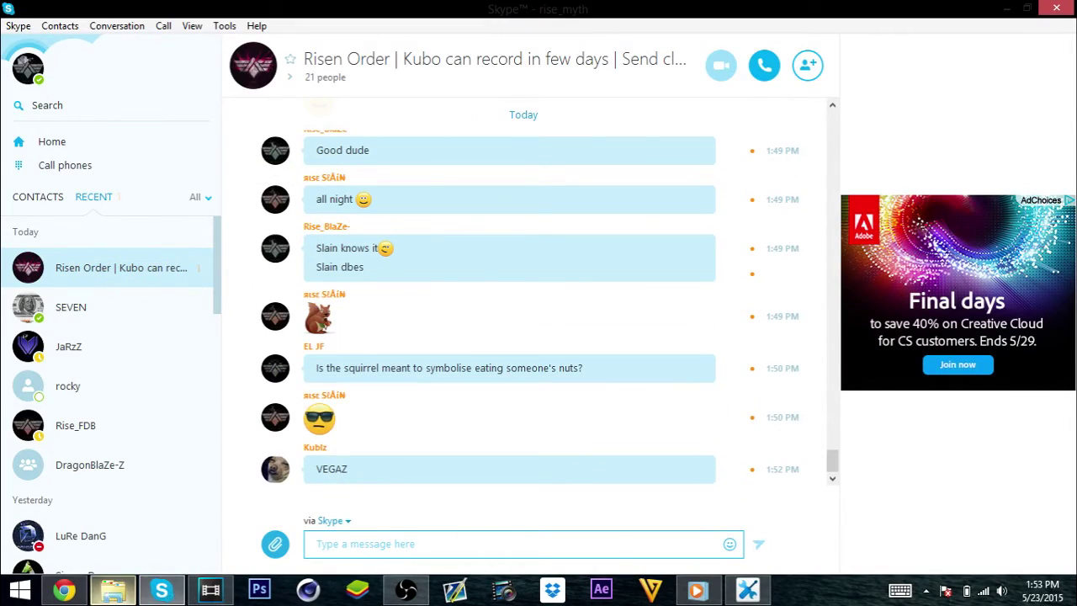
left_click(168, 587)
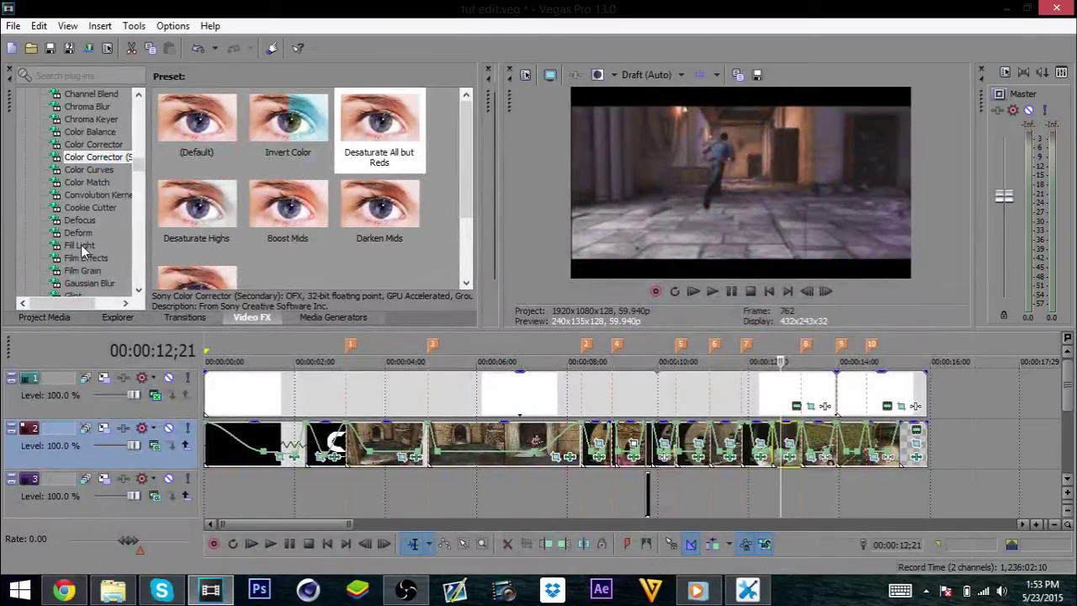
Save the project.
scroll(94, 206, "down", 8)
left_click(14, 26)
left_click(39, 103)
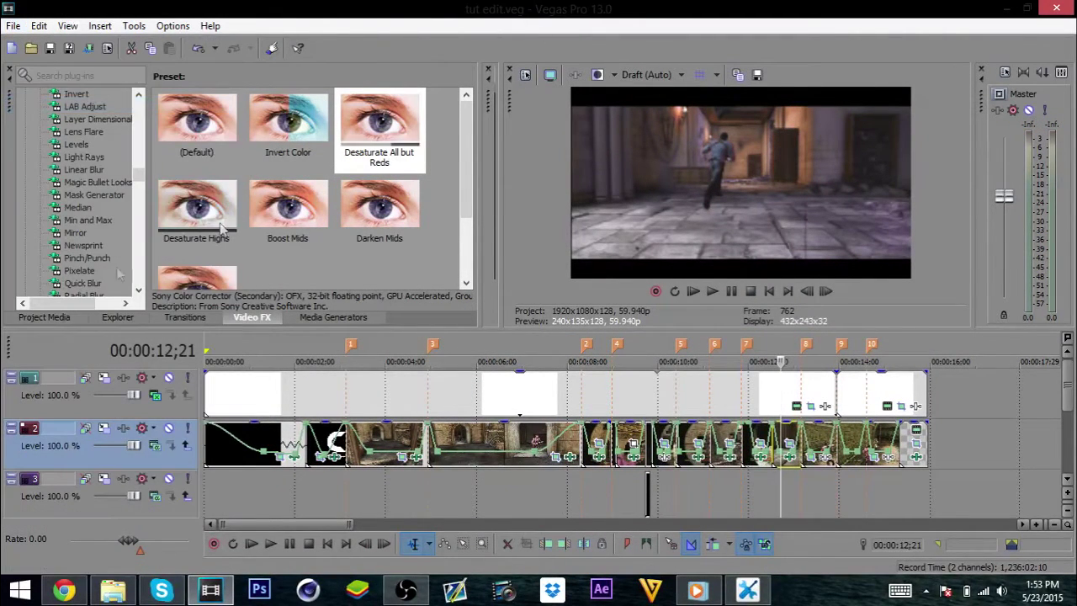
Apply the Magic Bullet Looks preset Bright to the clip just after marker 7 and close its effects.
left_click(92, 182)
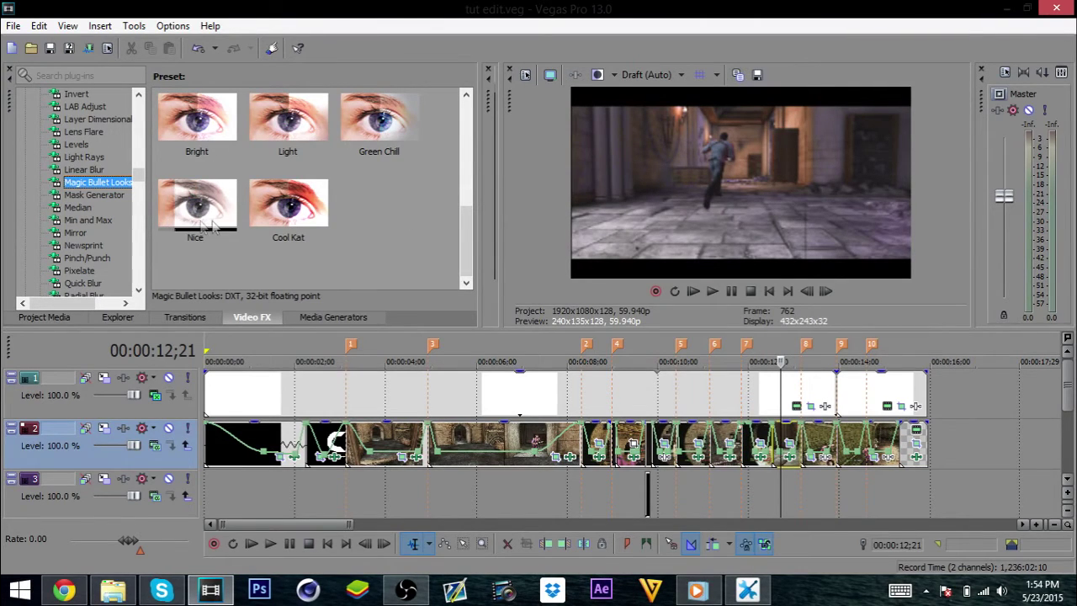
left_click(368, 124)
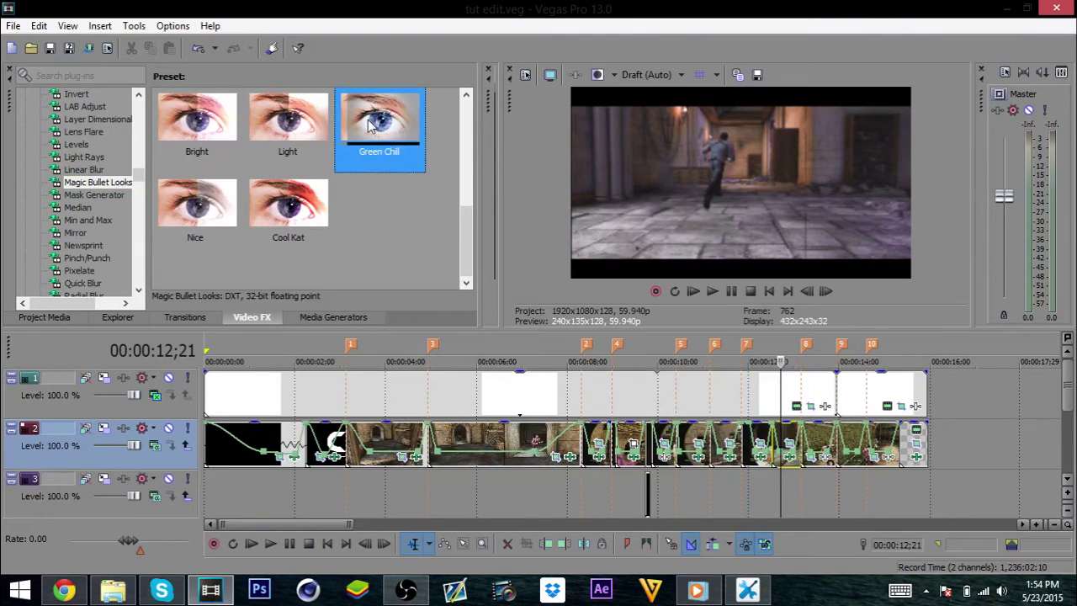
left_click_drag(197, 118, 775, 441)
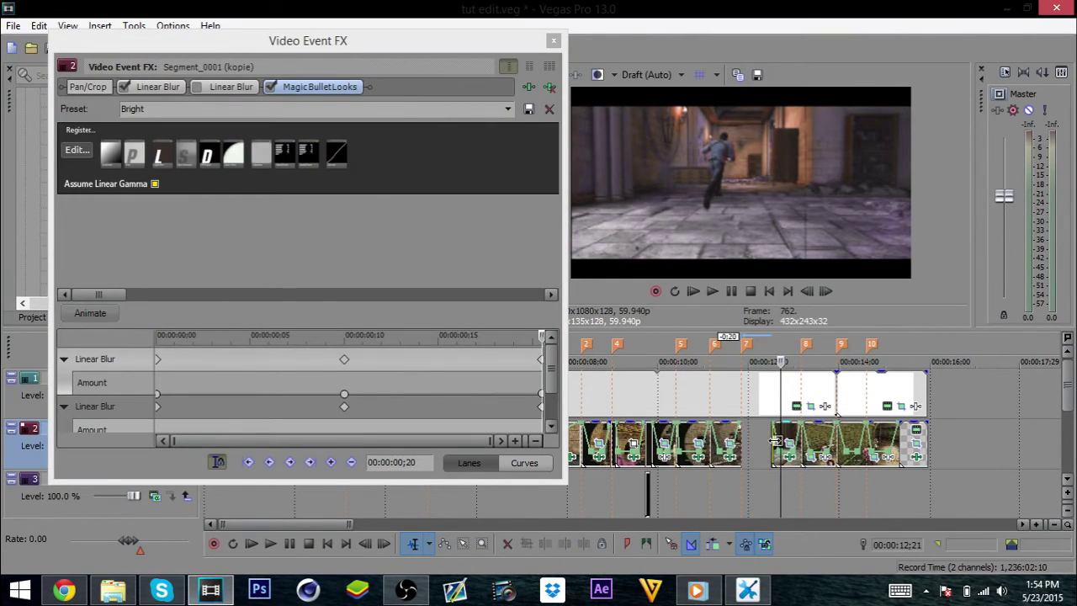
left_click(567, 38)
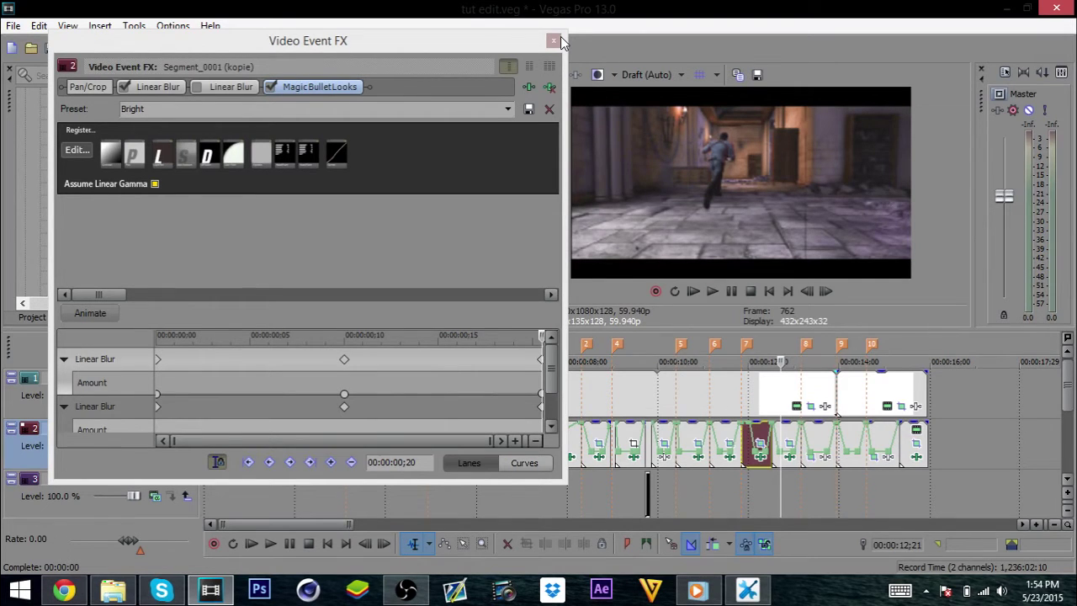
left_click(554, 40)
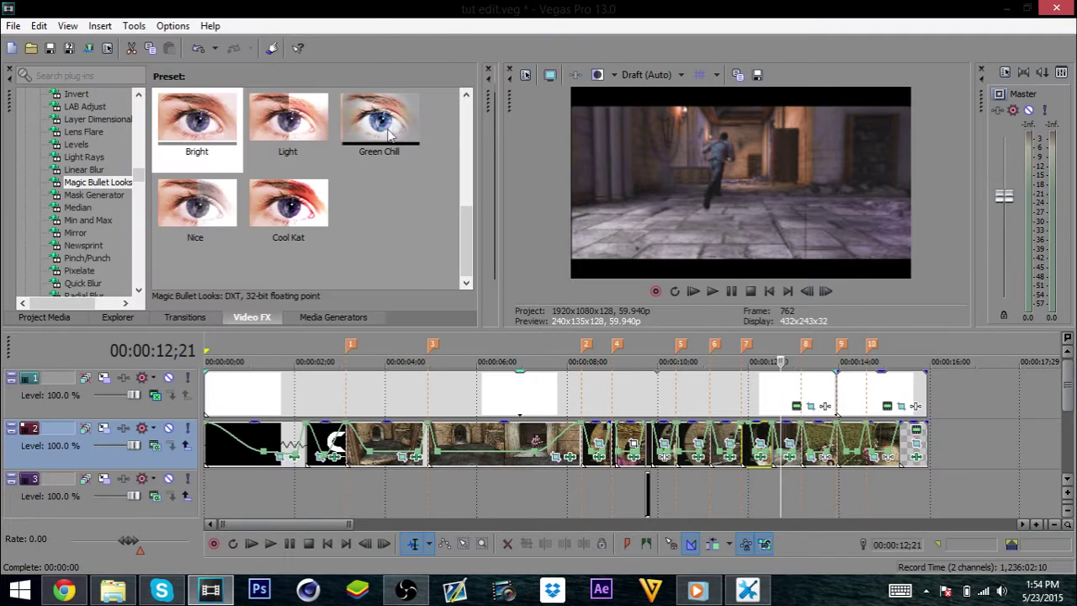
Apply the Magic Bullet Looks preset Nice to the clip before marker 8, close its effects, and play the result.
left_click(197, 206)
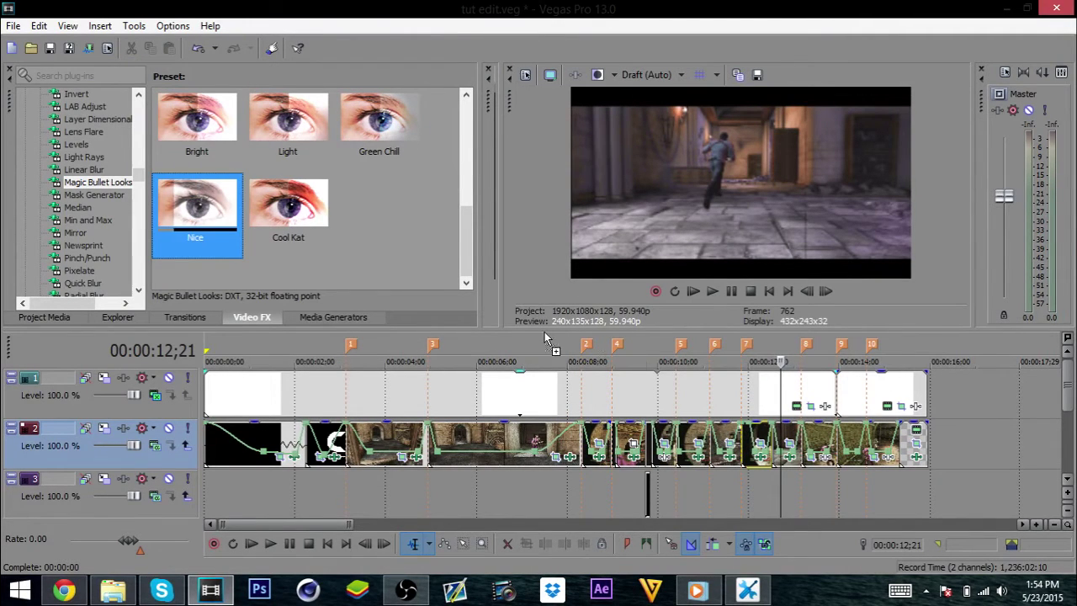
left_click_drag(747, 431, 786, 434)
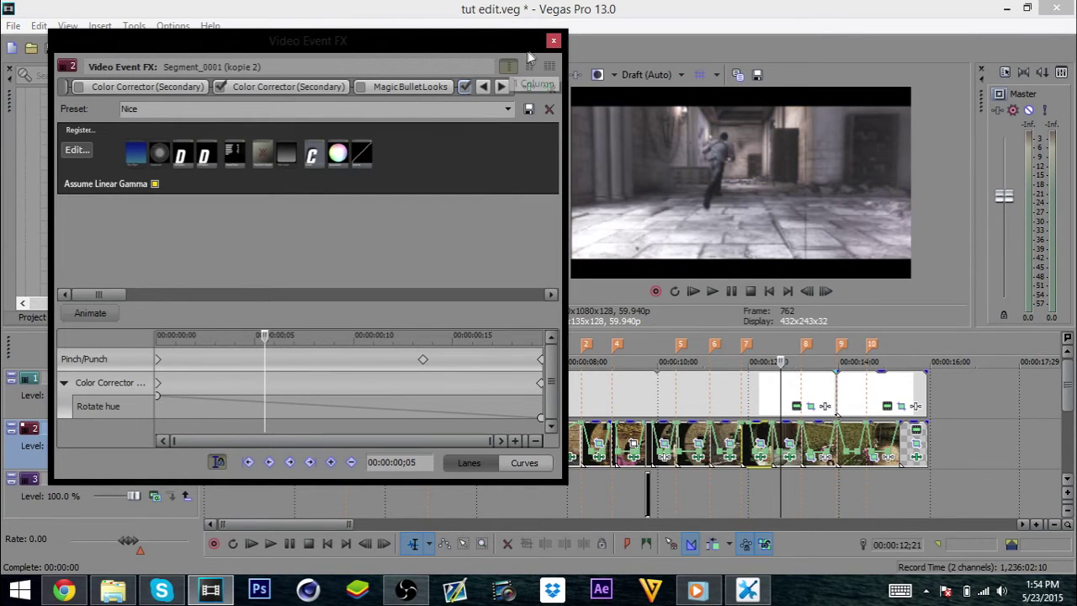
left_click(554, 40)
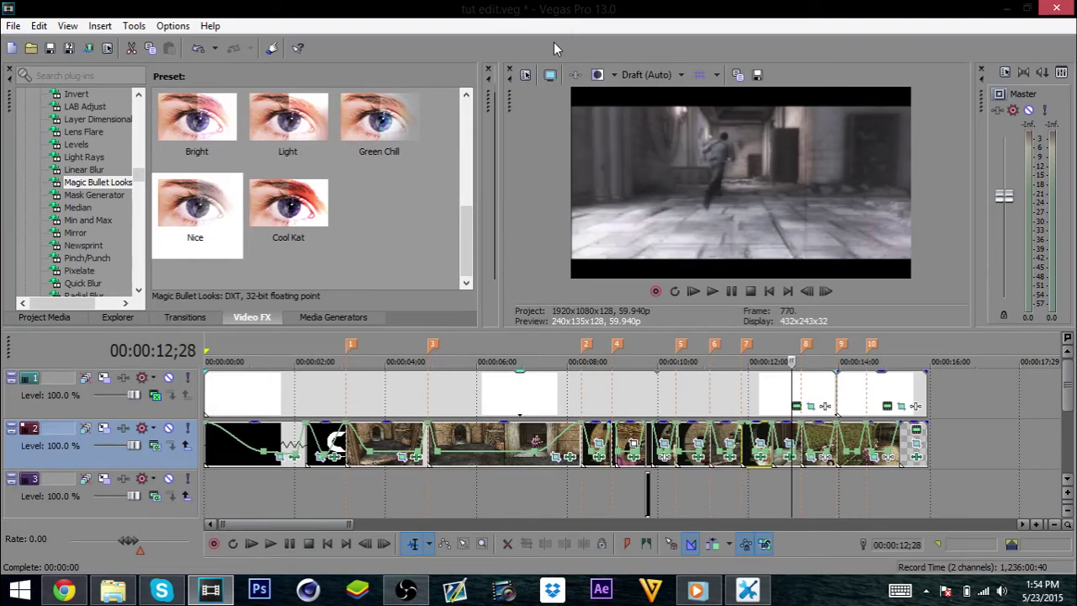
key("space")
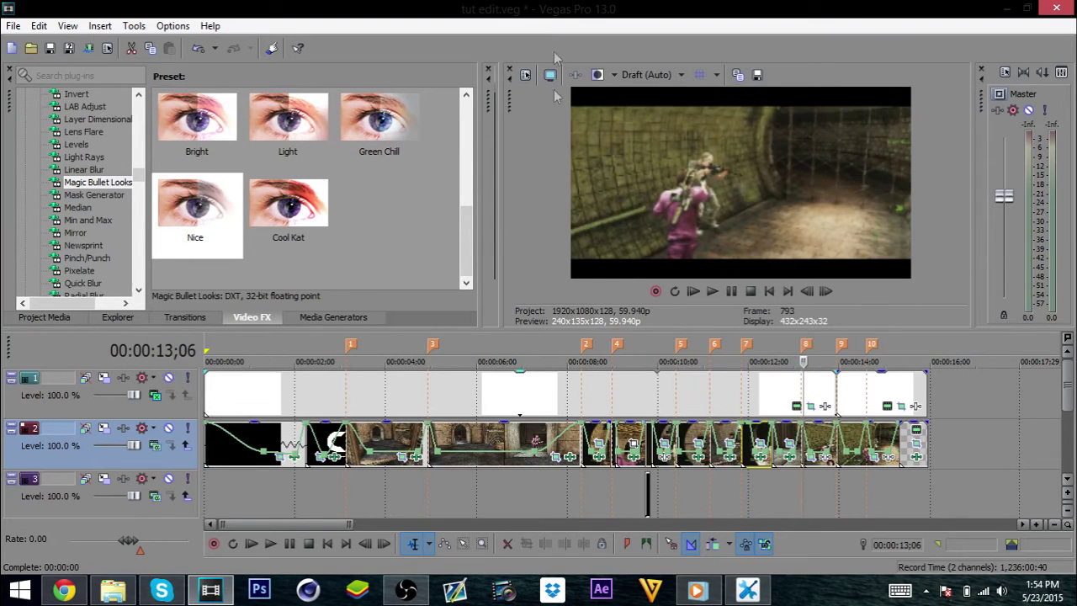
left_click(589, 404)
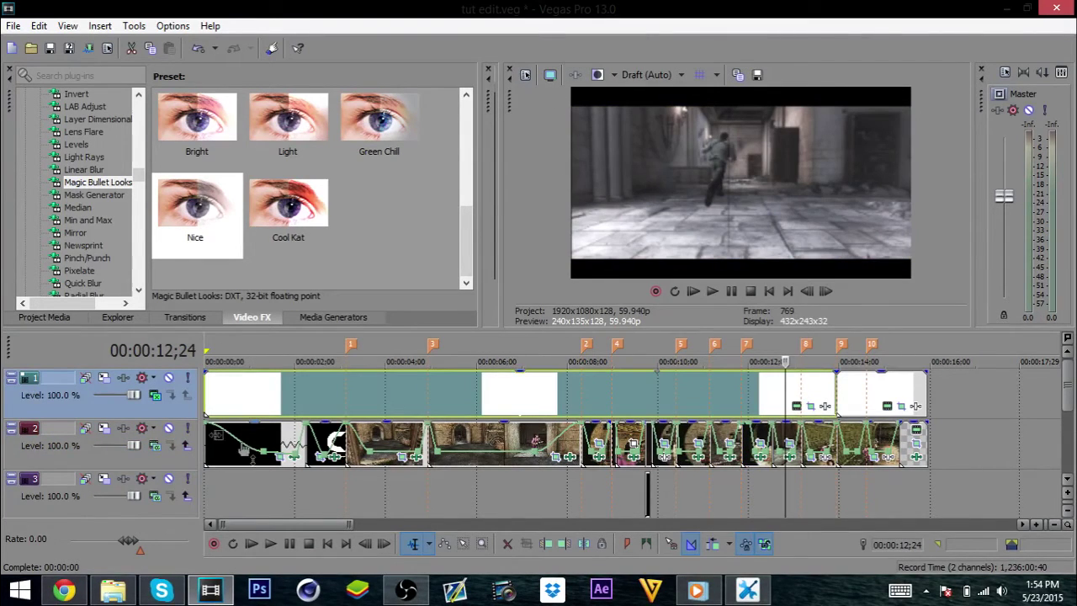
Disable the Magic Bullet Looks effect with the Nice preset on the clip before marker 8 and close its effects.
left_click(795, 461)
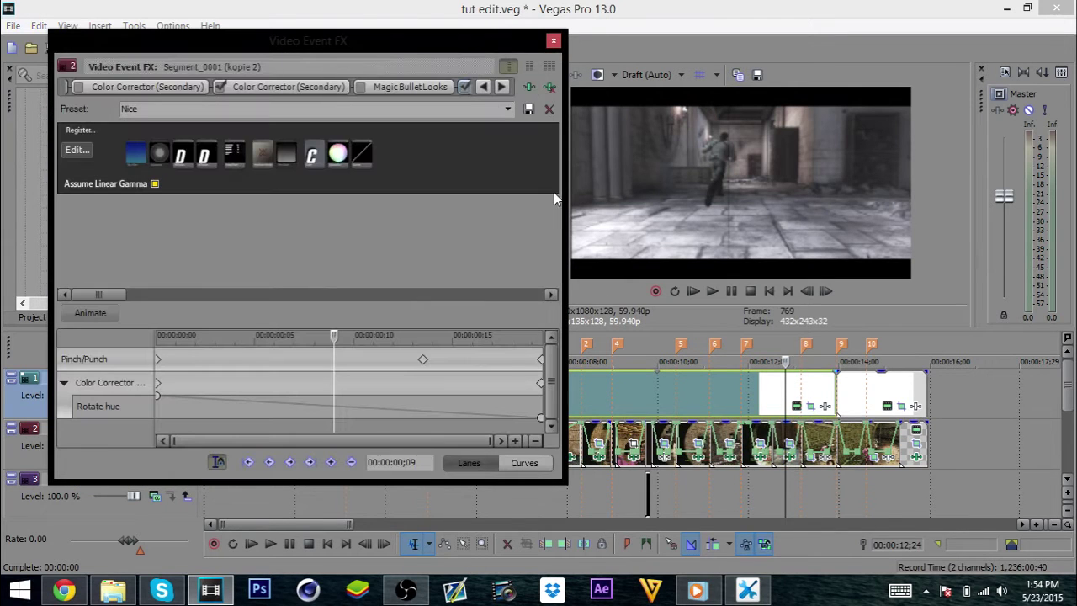
left_click(464, 87)
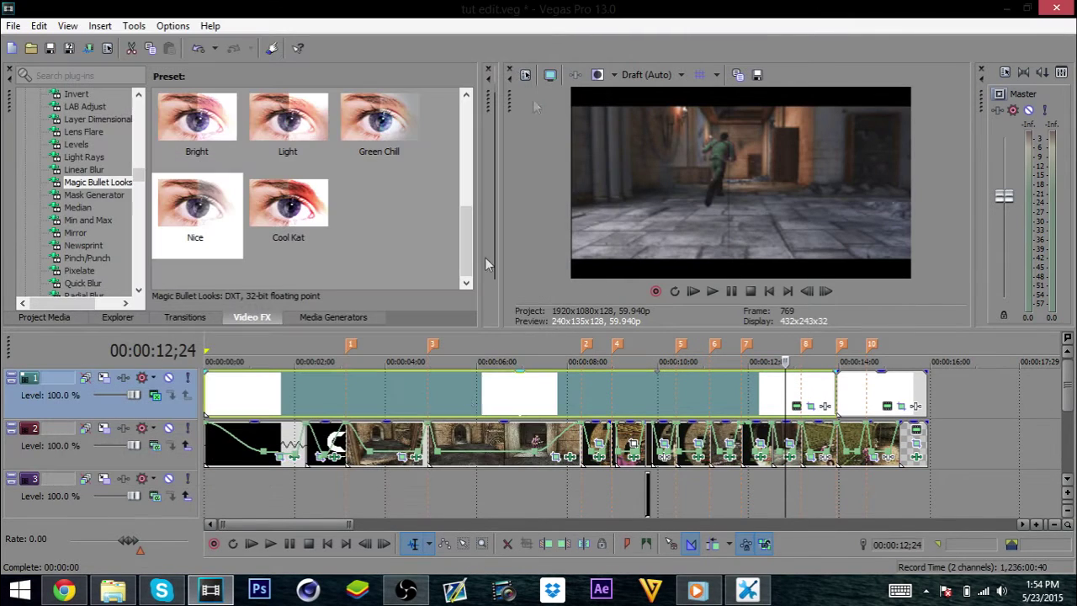
left_click(554, 40)
Apply the Magic Bullet Looks preset Nice to the whole of track 2 and close the track effects.
left_click(416, 394)
left_click(361, 404)
left_click(209, 234)
left_click_drag(209, 234, 122, 426)
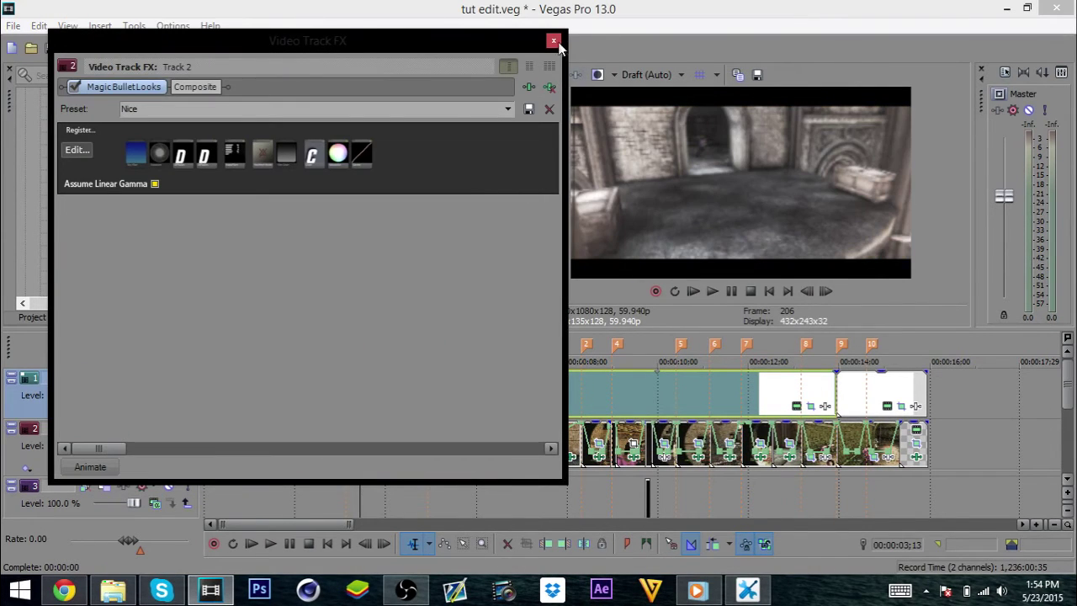
left_click(554, 40)
Step back to marker 1 and play the edit through to its end to review the track-wide colour look.
key("Left")
key("Left")
key("Left")
key("Left")
key("Left")
key("Left")
key("Left")
key("Left")
key("Left")
key("Left")
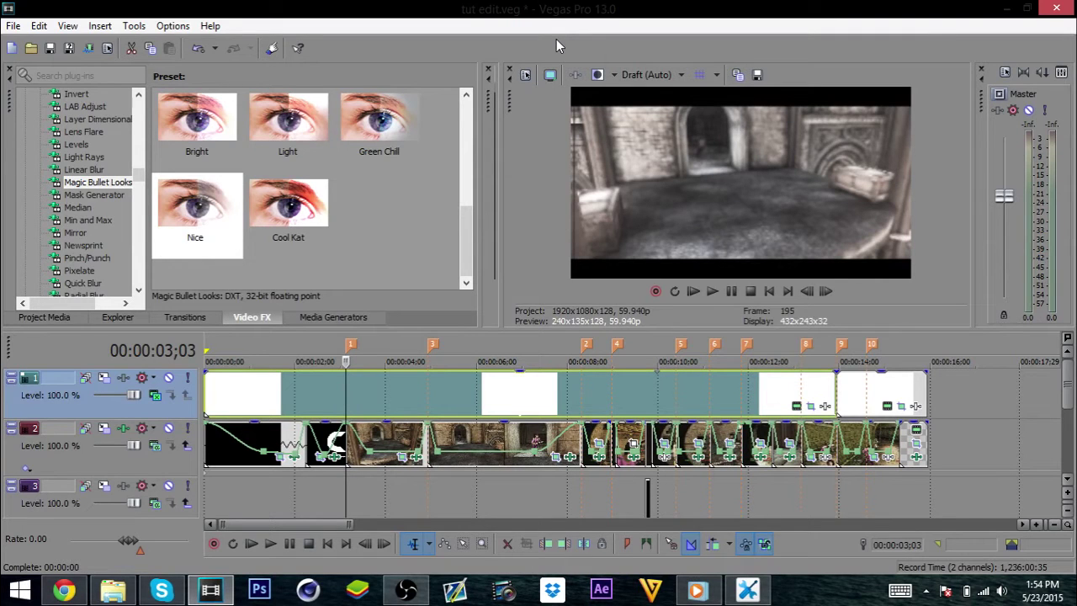
key("space")
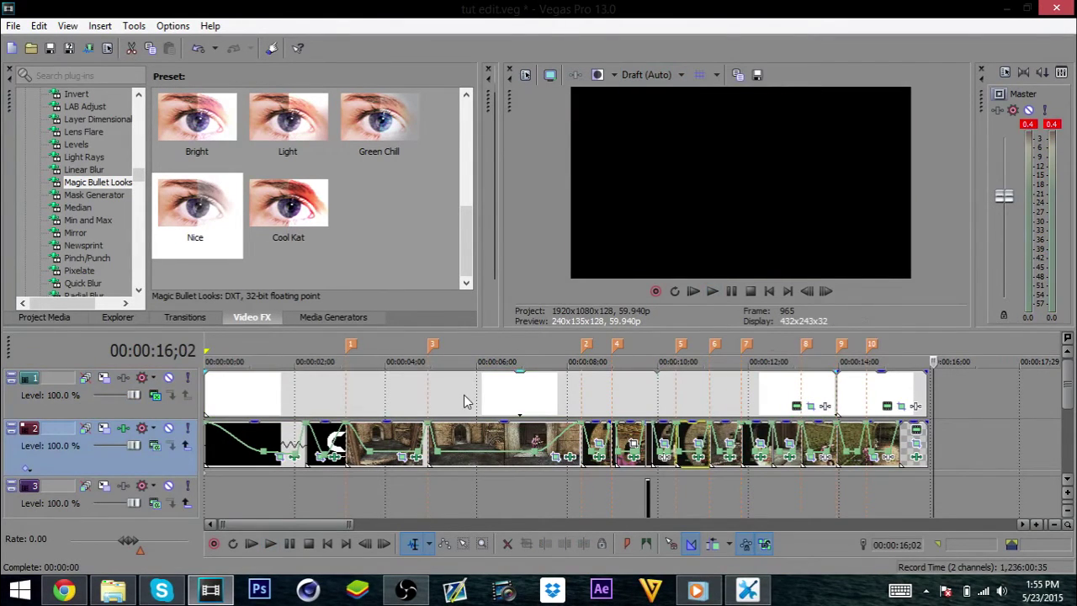
Check the recording in Open Broadcaster Software, return to Vegas Pro, and play the montage from the start.
left_click(467, 401)
left_click(406, 591)
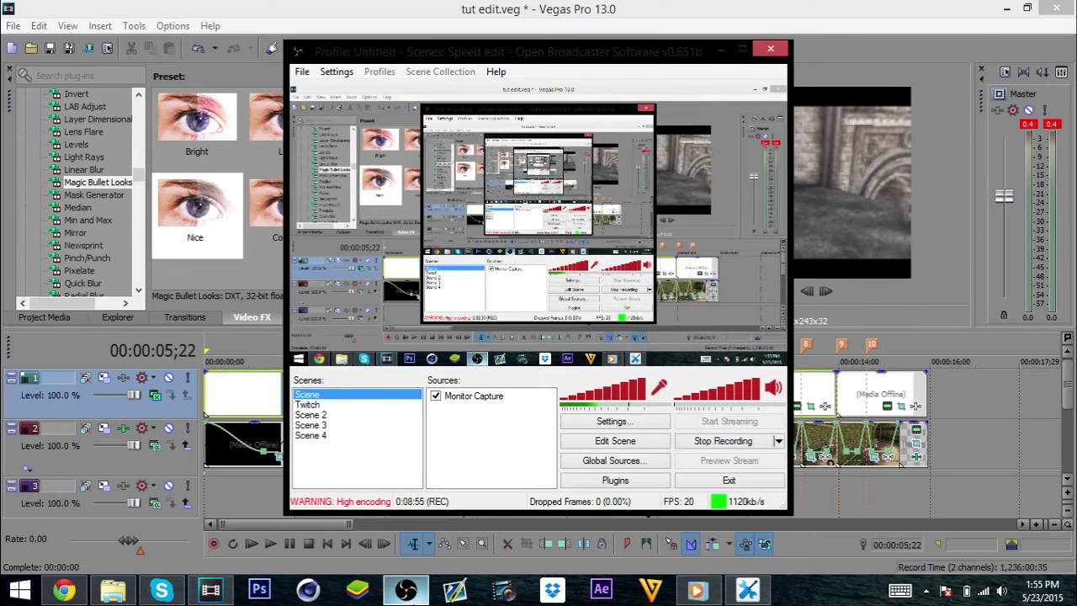
left_click(406, 591)
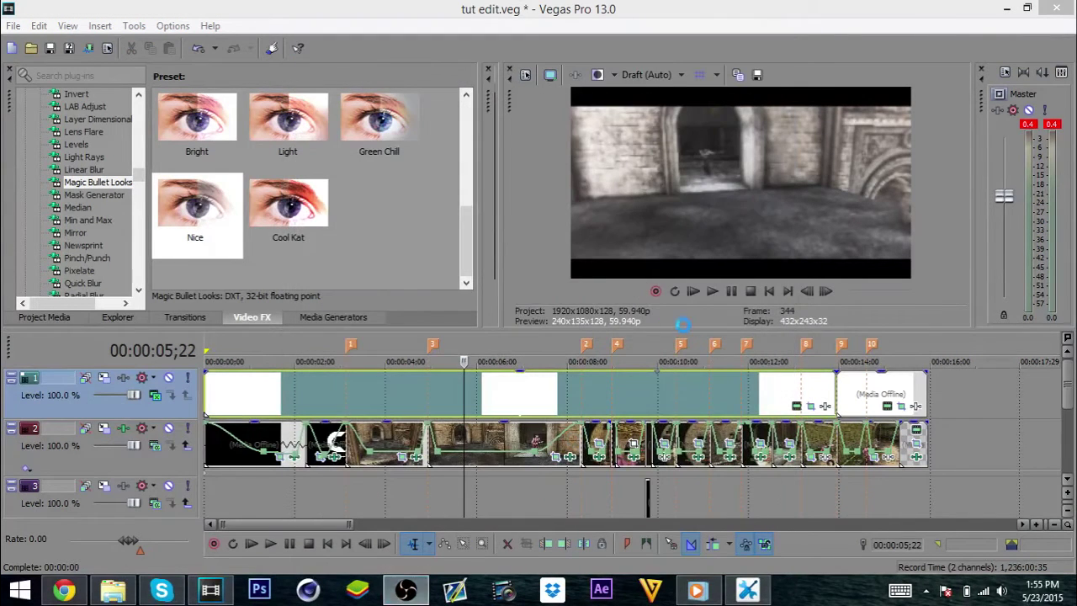
left_click(692, 292)
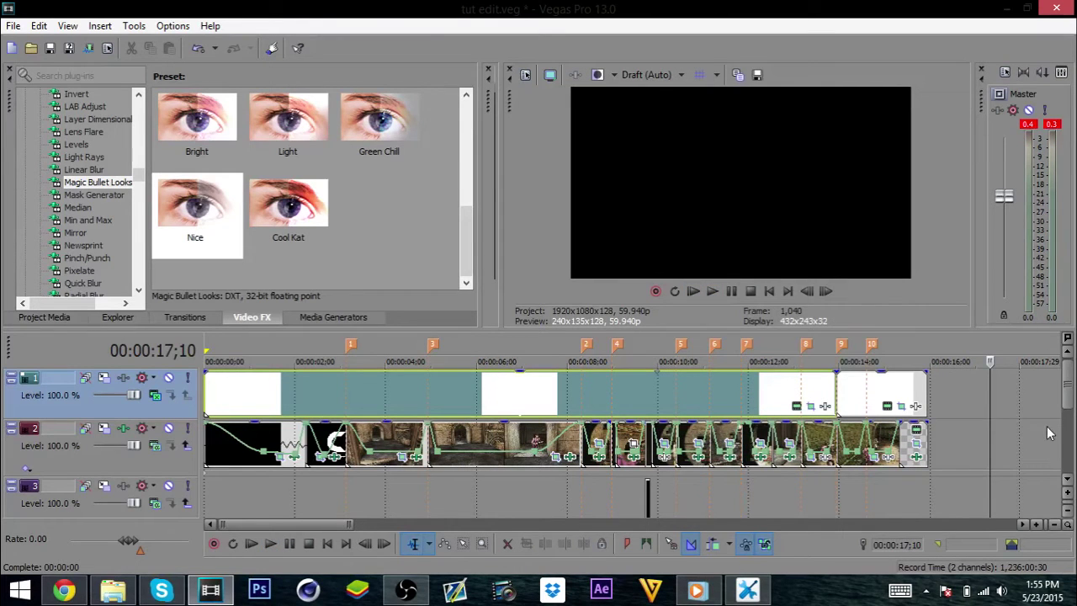
Extend the end of the audio clip on track 4 by about 10 frames with a short fade-out, and play its ending.
scroll(1067, 400, "down", 2)
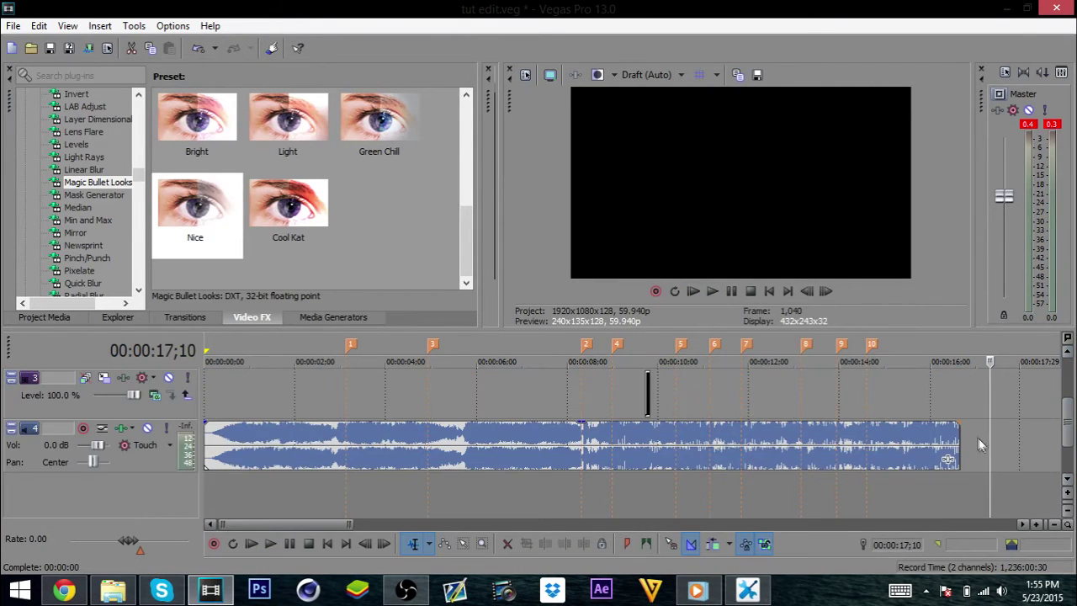
left_click(960, 434)
left_click_drag(961, 433, 973, 433)
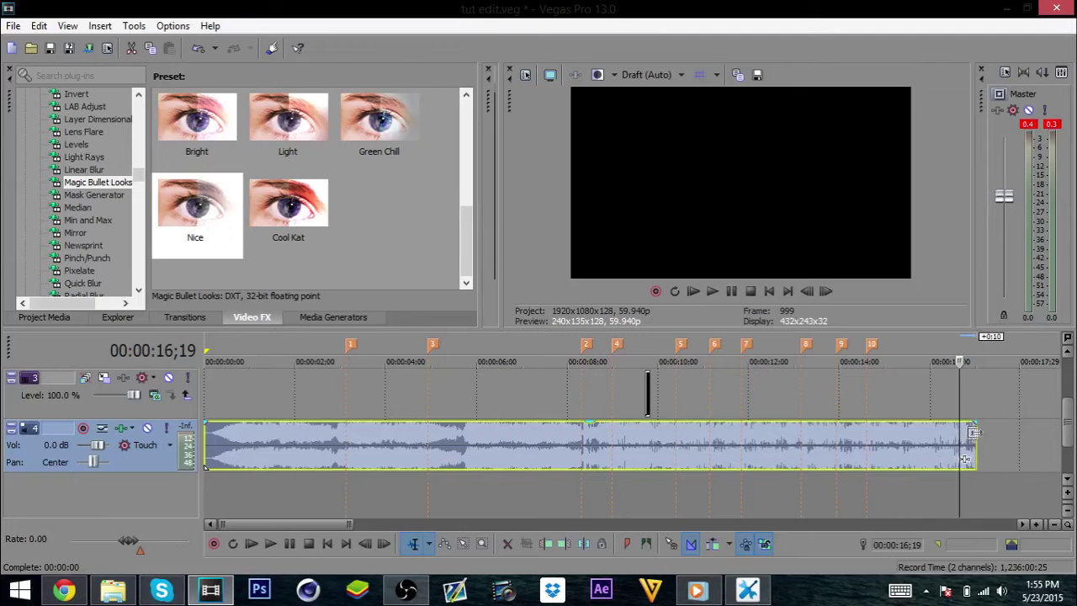
left_click(940, 404)
key("space")
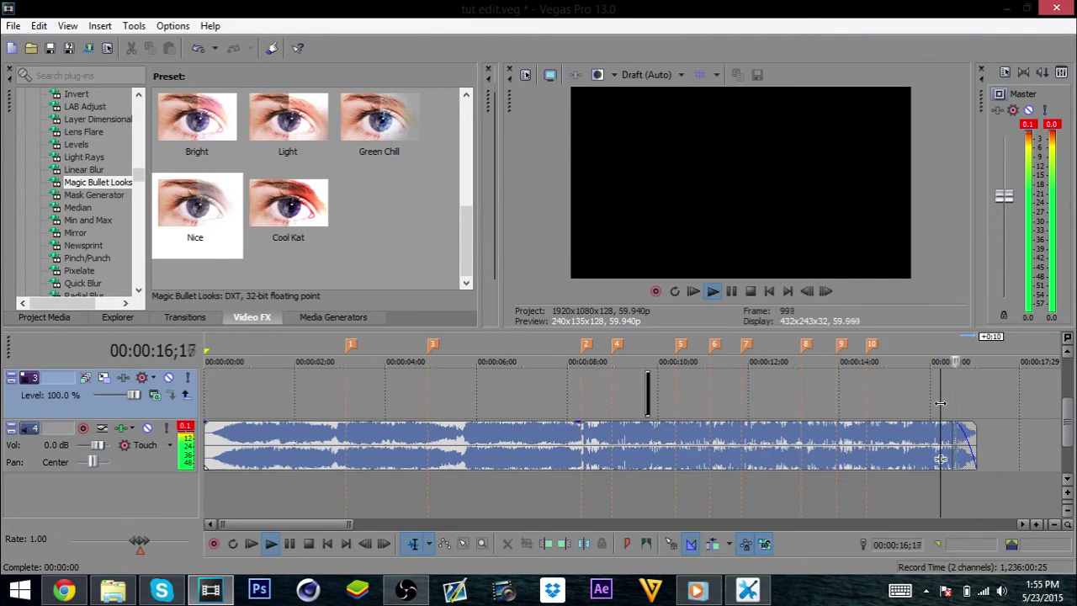
key("space")
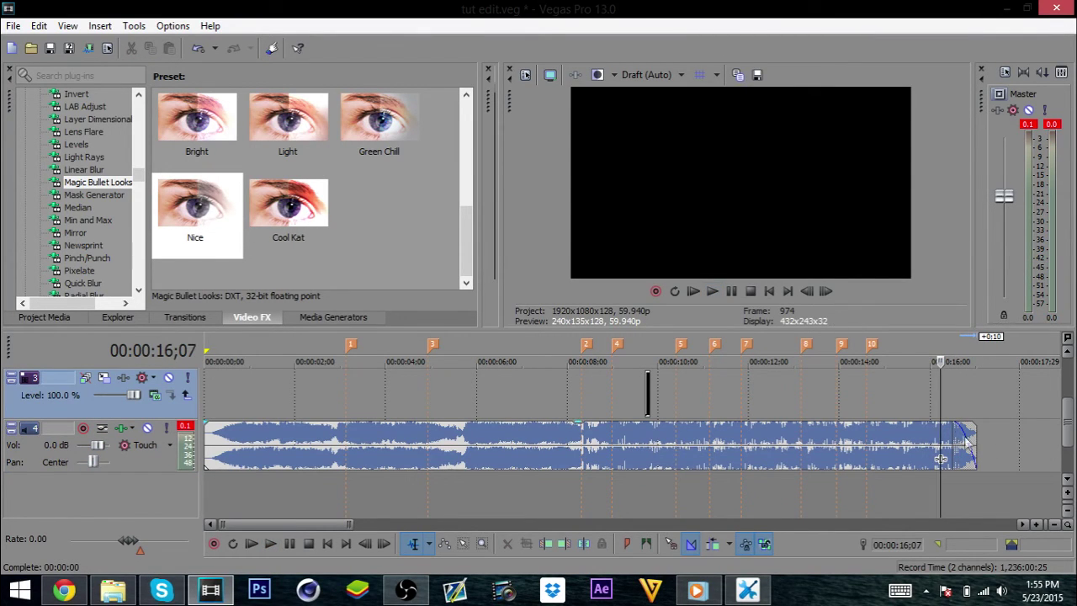
Extend the track 4 audio to about 00:00:17;29, lengthen its fade-out to start near 00:00:16;07, and play the ending.
left_click_drag(974, 438, 943, 425)
left_click(906, 397)
key("space")
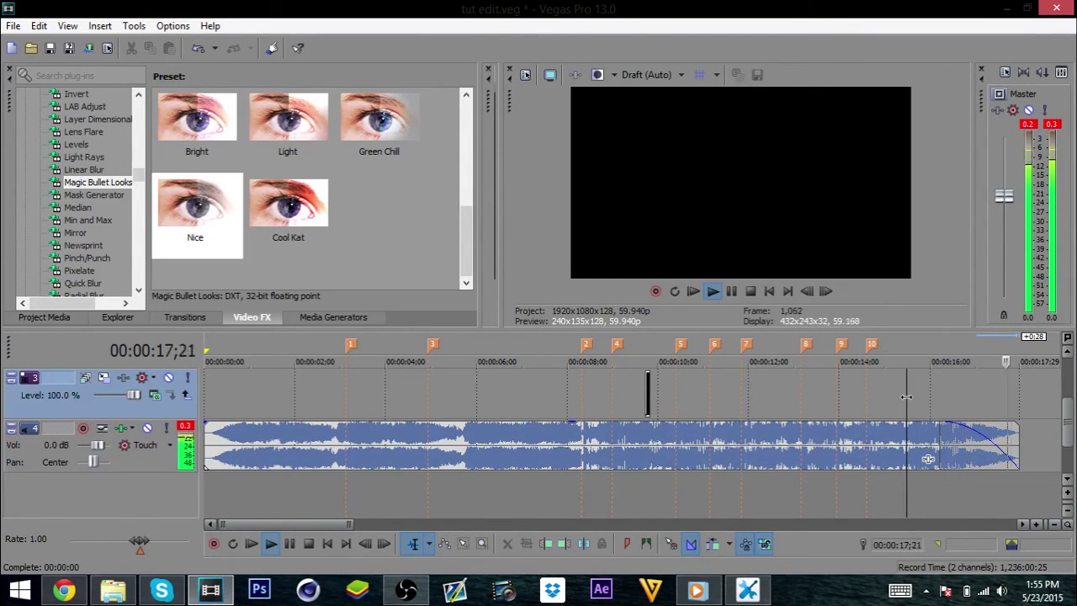
key("space")
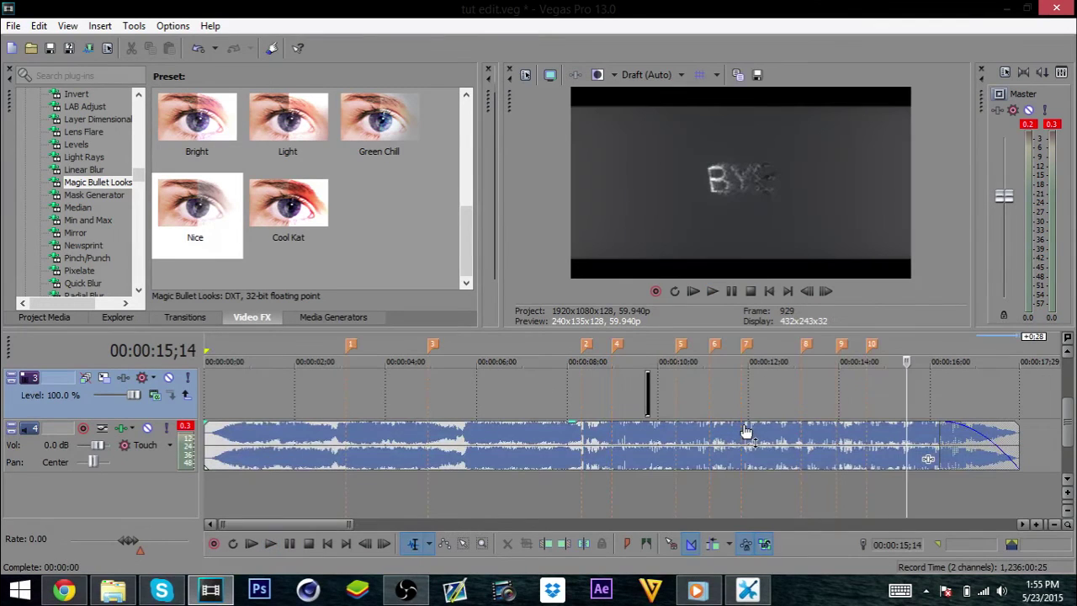
Replay the BYE outro several times from about 00:00:15;14 to check it against the audio.
left_click(906, 426)
key("space")
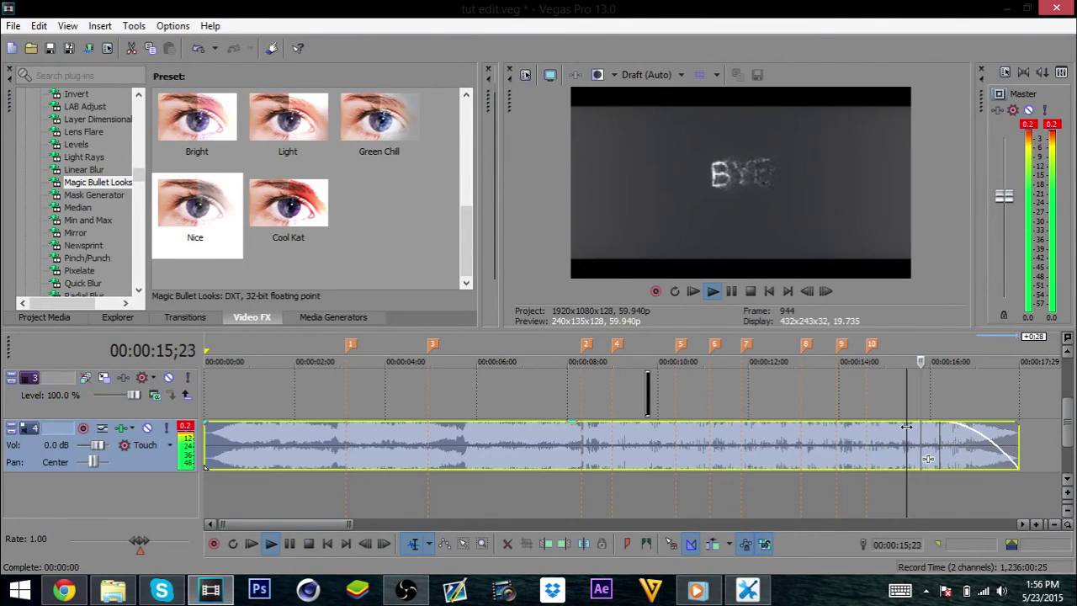
left_click(923, 429)
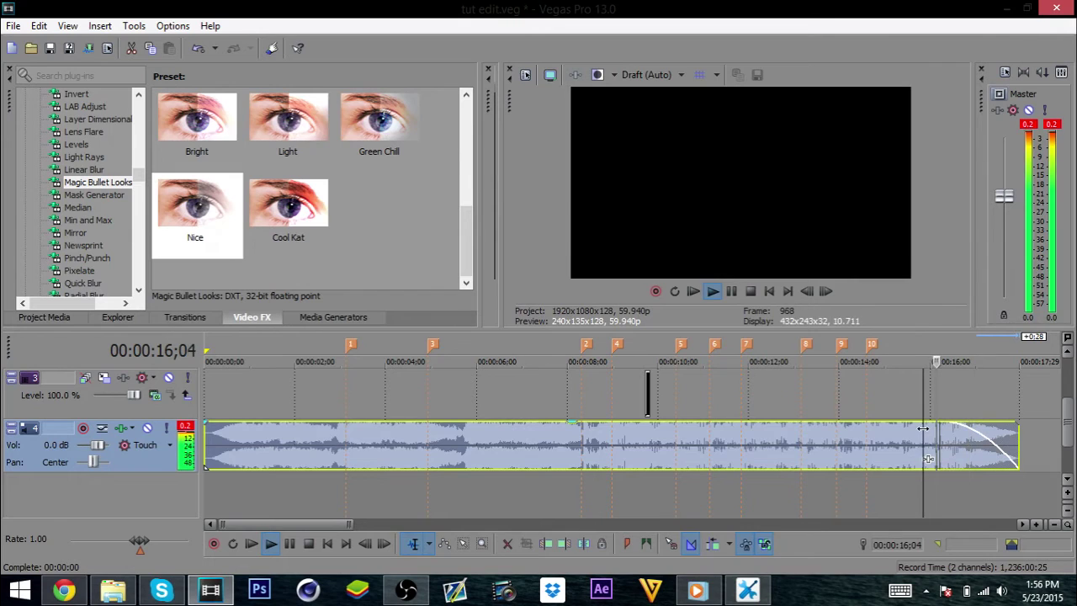
key("space")
left_click(923, 429)
key("space")
key("space")
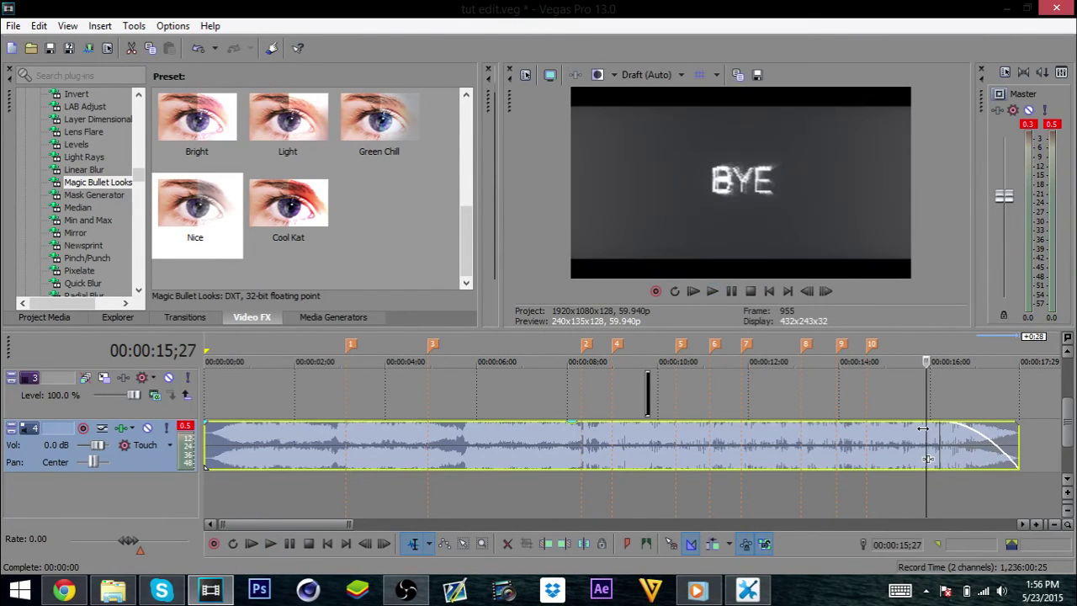
Split the track 4 audio at 00:00:15;29 during the BYE outro and remove the fade-out from its last piece.
left_click(923, 428)
key("space")
key("space")
left_click(926, 435)
key("space")
key("space")
key("s")
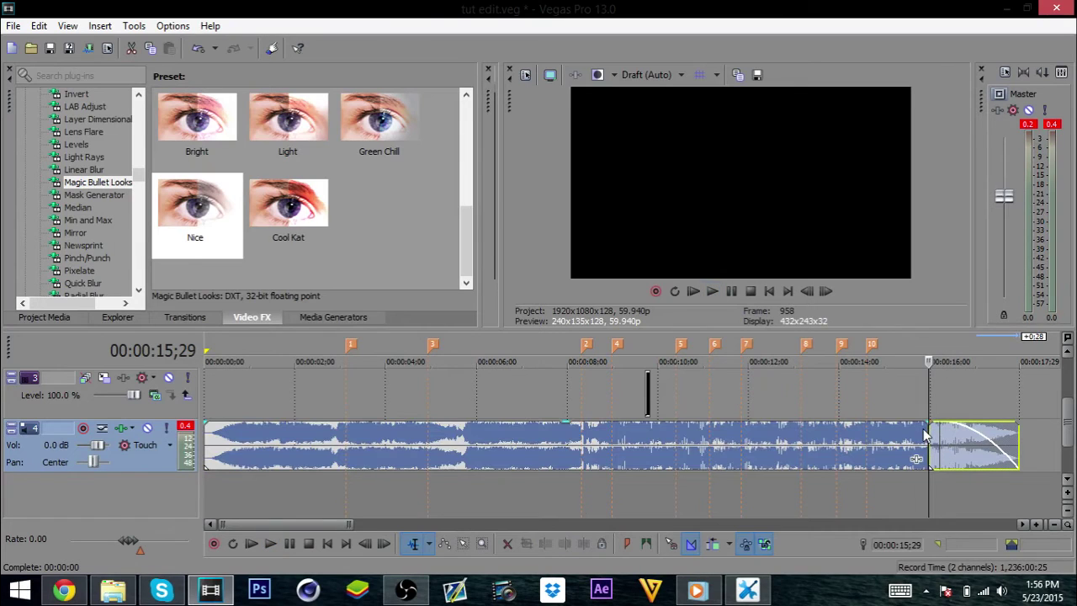
mouse_move(940, 430)
left_mouse_down()
mouse_move(1050, 415)
mouse_move(932, 425)
left_mouse_up()
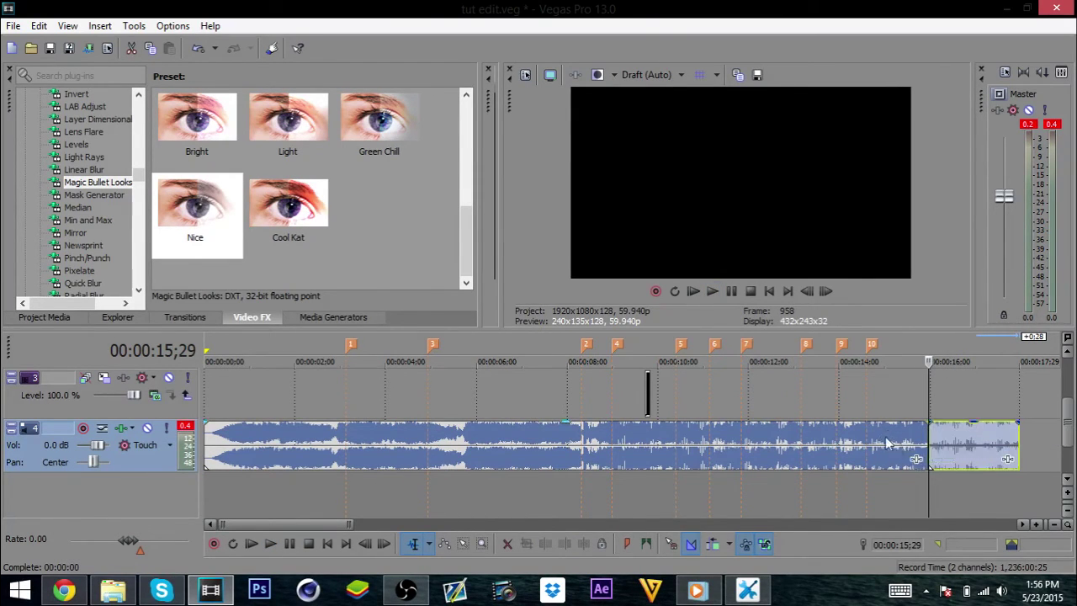
Add a Track EQ effect to the last audio piece with high-shelf band 4 at 350 Hz and -Inf. gain, and play it from 00:00:15;20.
left_click(1009, 459)
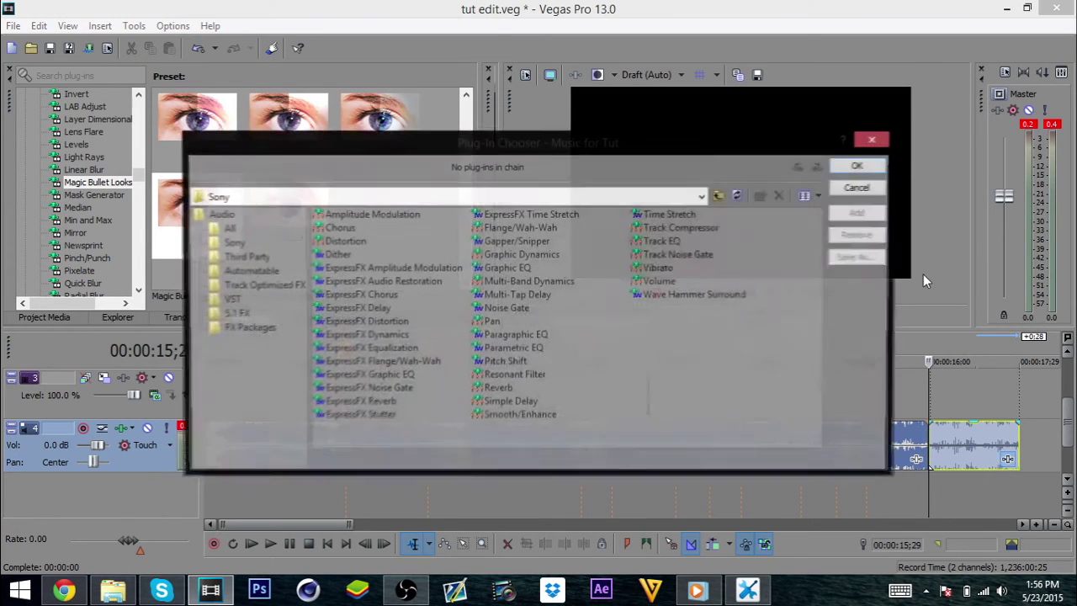
double_click(680, 242)
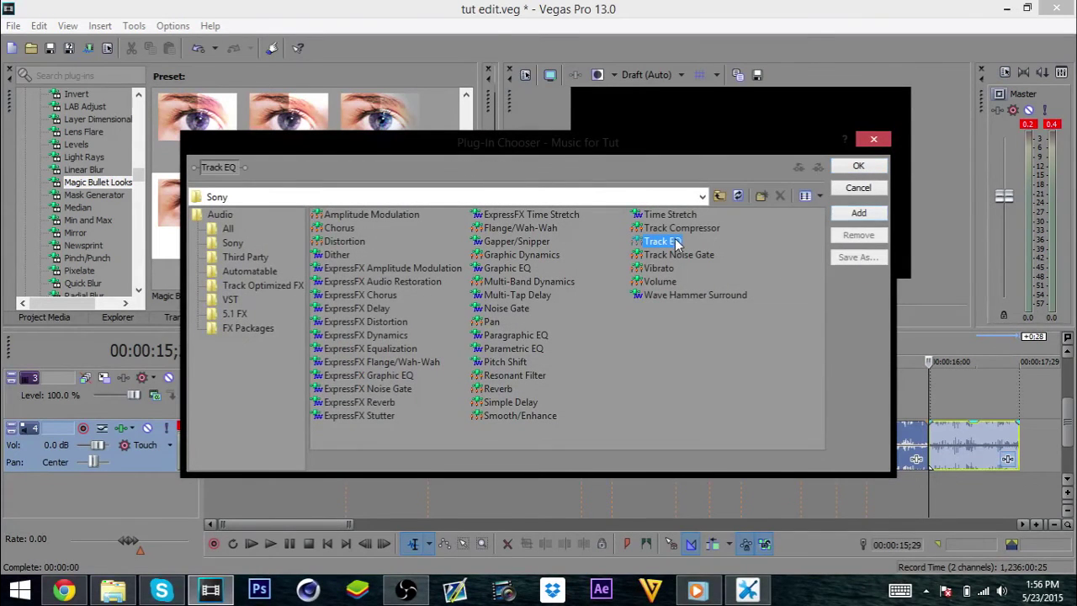
left_click(862, 165)
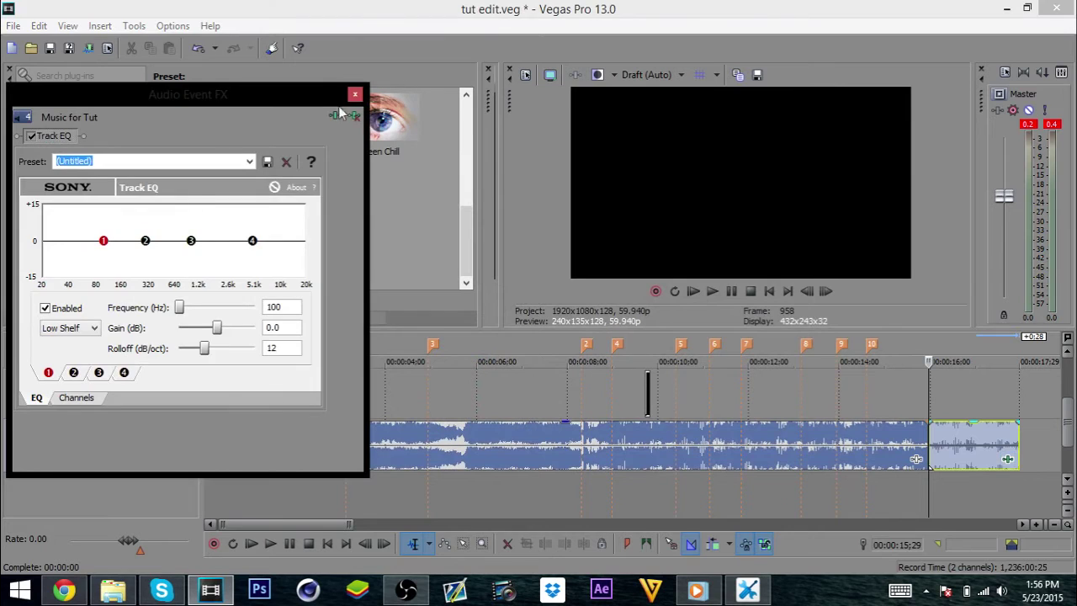
left_click_drag(254, 244, 155, 282)
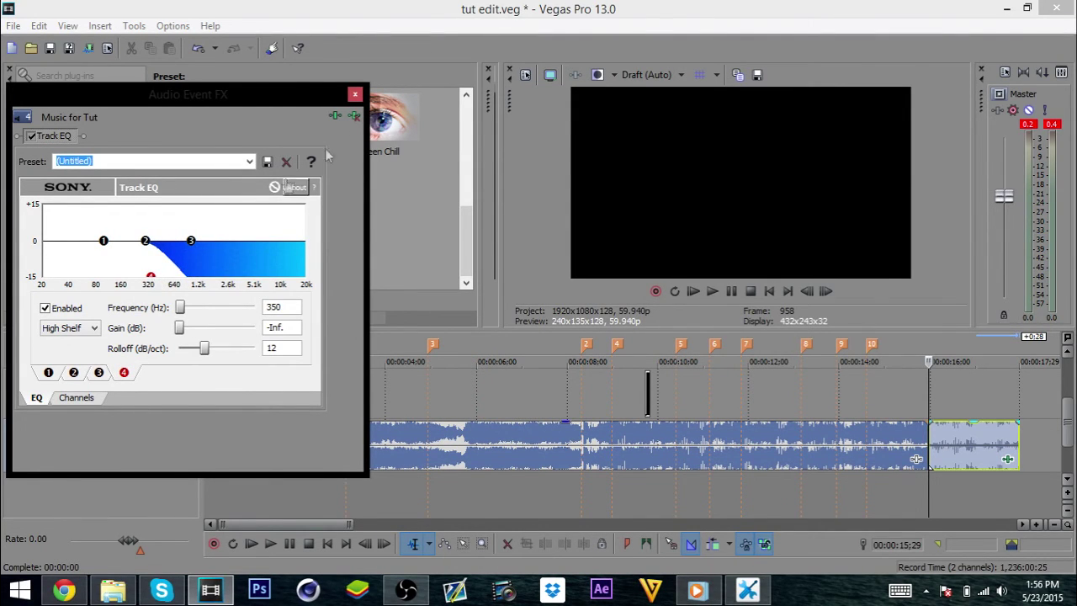
left_click(355, 93)
left_click(915, 394)
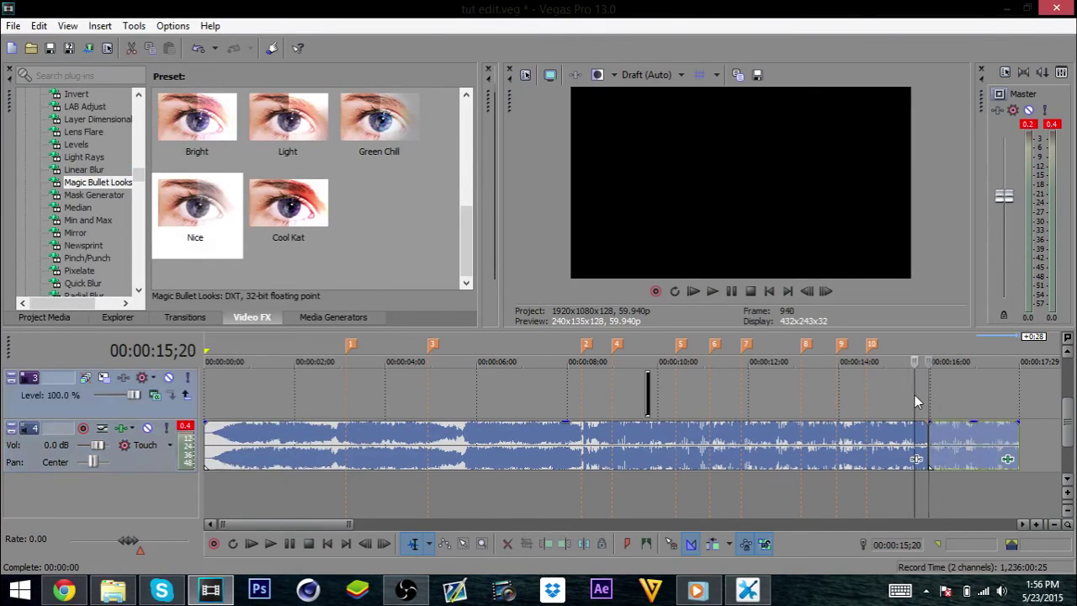
key("space")
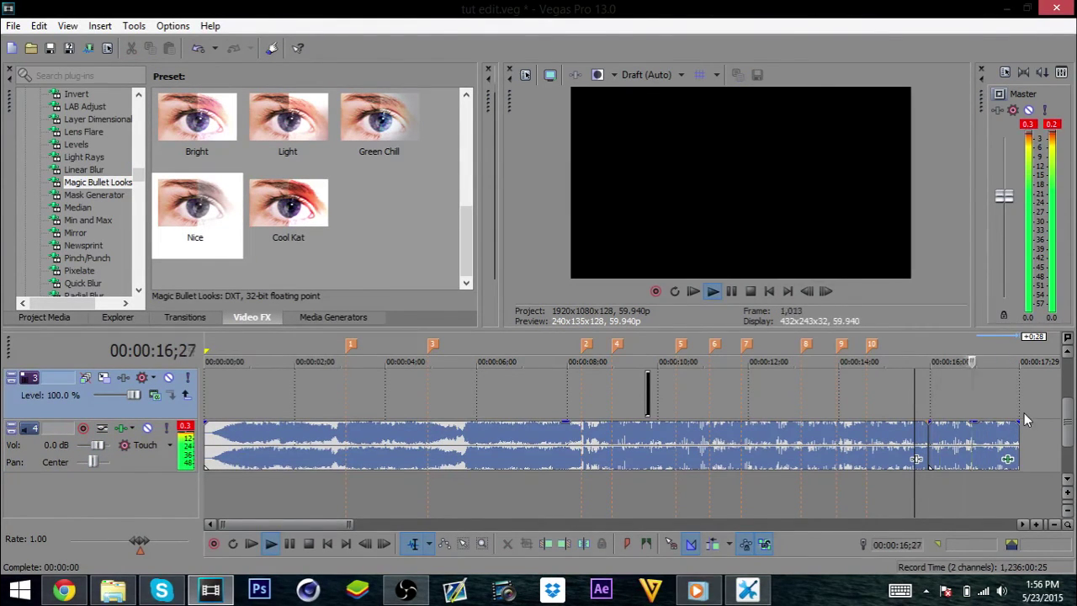
Give the last audio piece a fade-out starting near 00:00:16;08, and replay the ending, including from about 00:00:13;27.
left_click_drag(1020, 418, 927, 421)
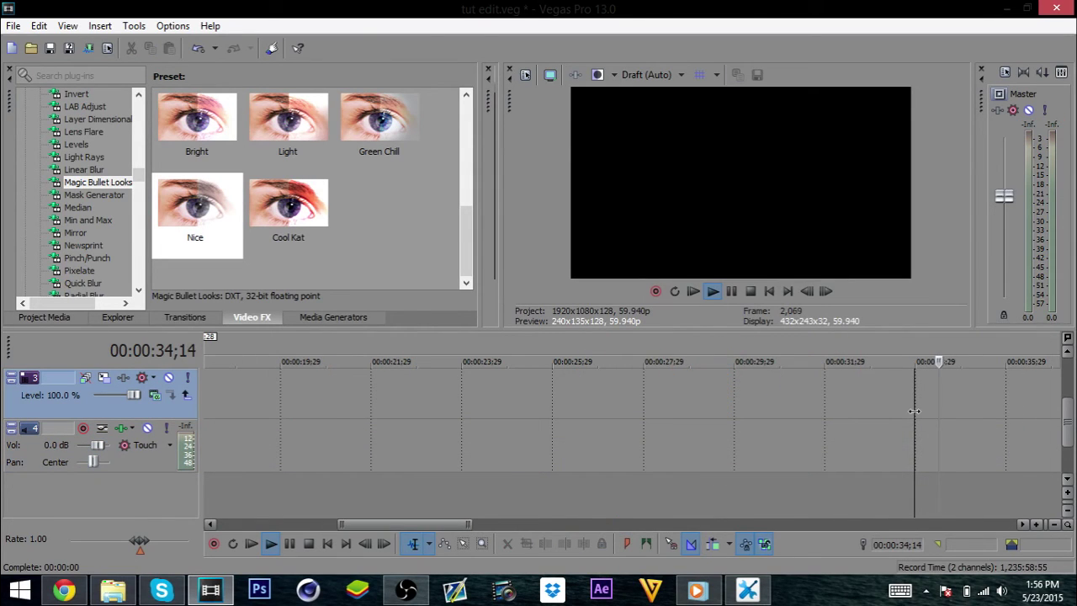
left_click_drag(341, 522, 293, 522)
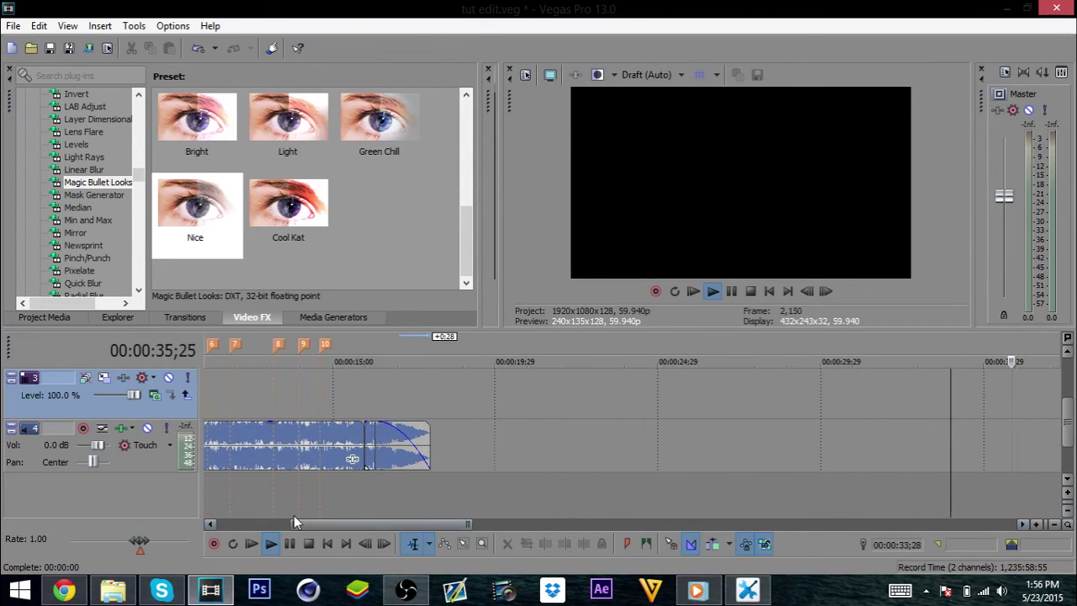
left_click(362, 410)
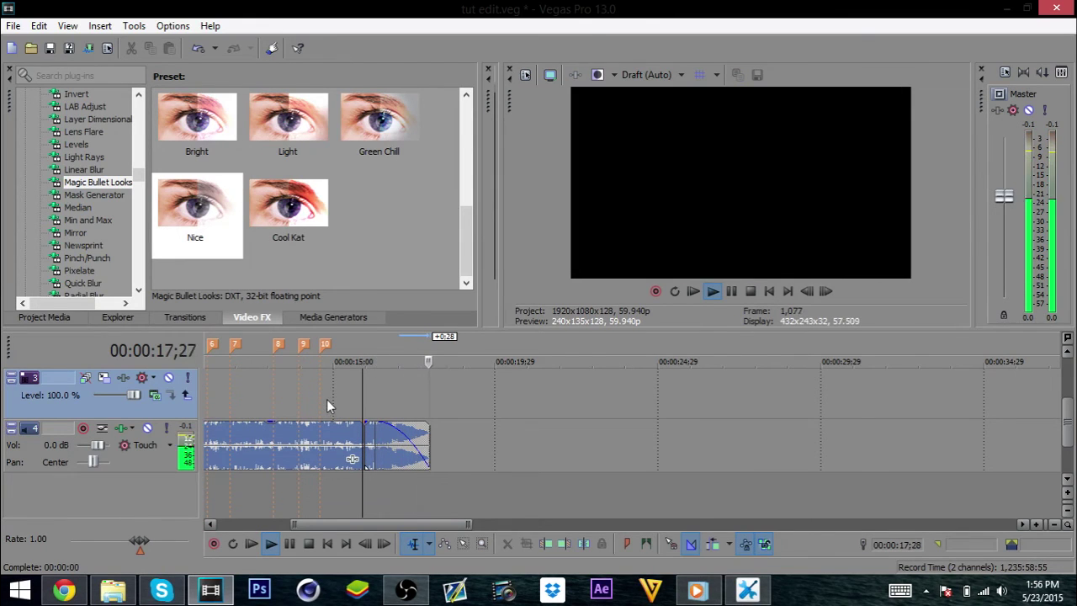
left_click(297, 400)
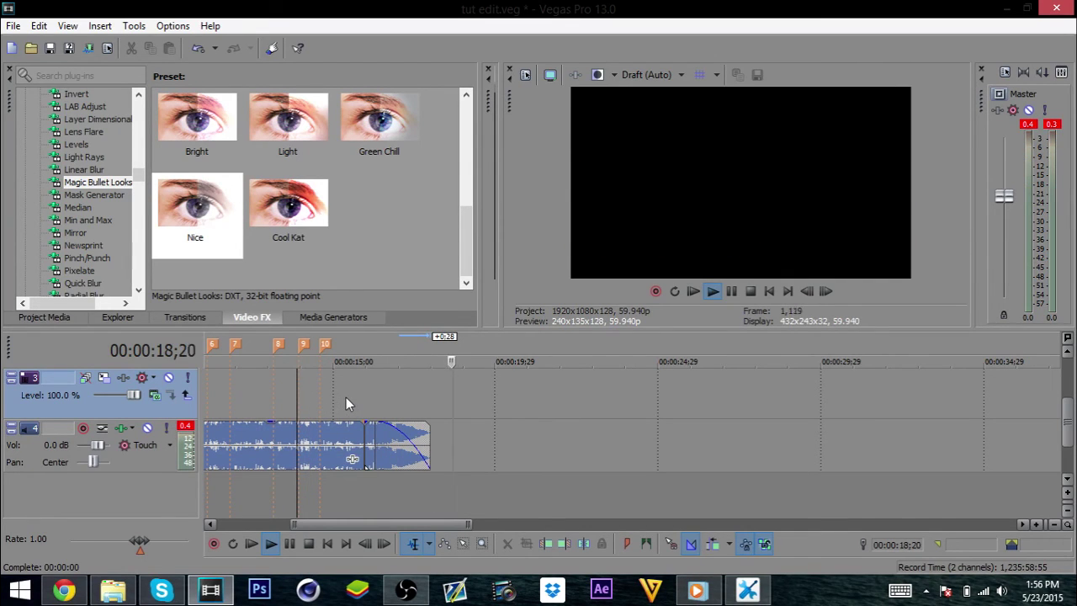
Return the playback cursor to 00:00:01;12 near the montage's start and switch to Open Broadcaster Software.
left_click_drag(288, 521, 220, 523)
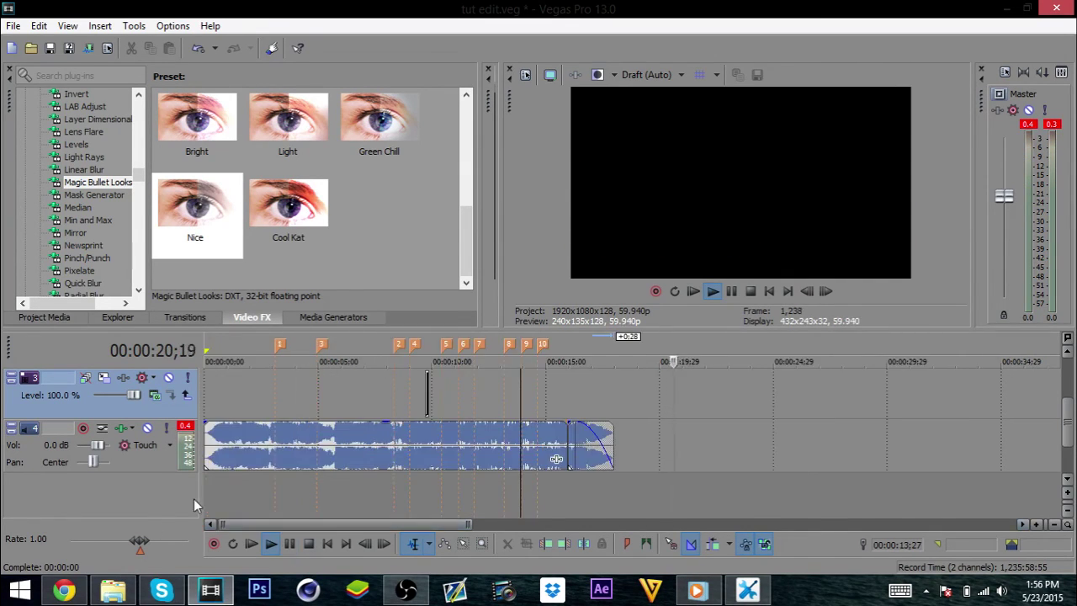
left_click(236, 379)
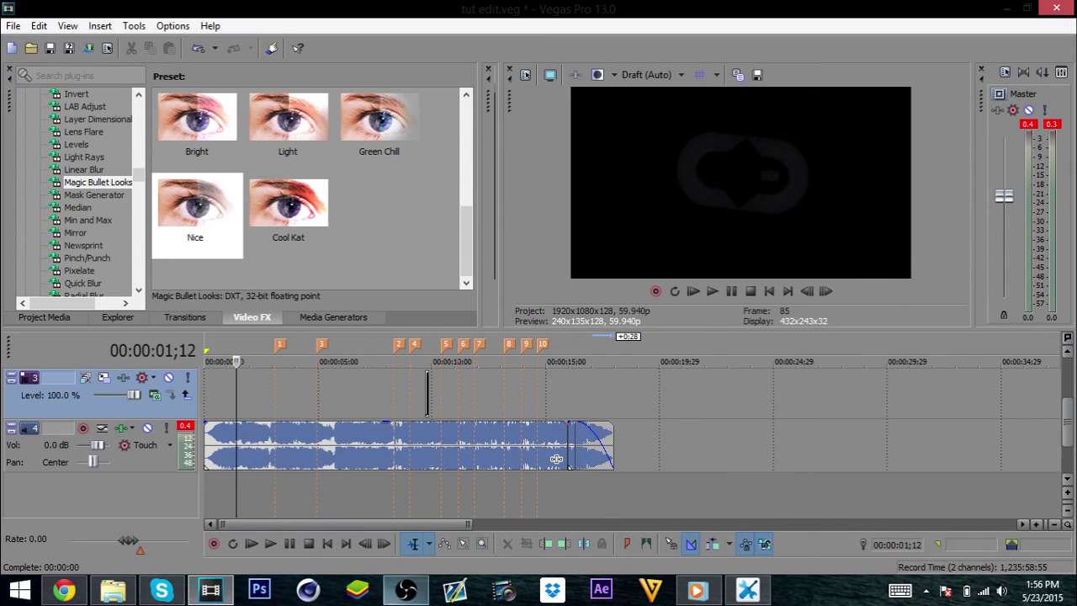
left_click(407, 591)
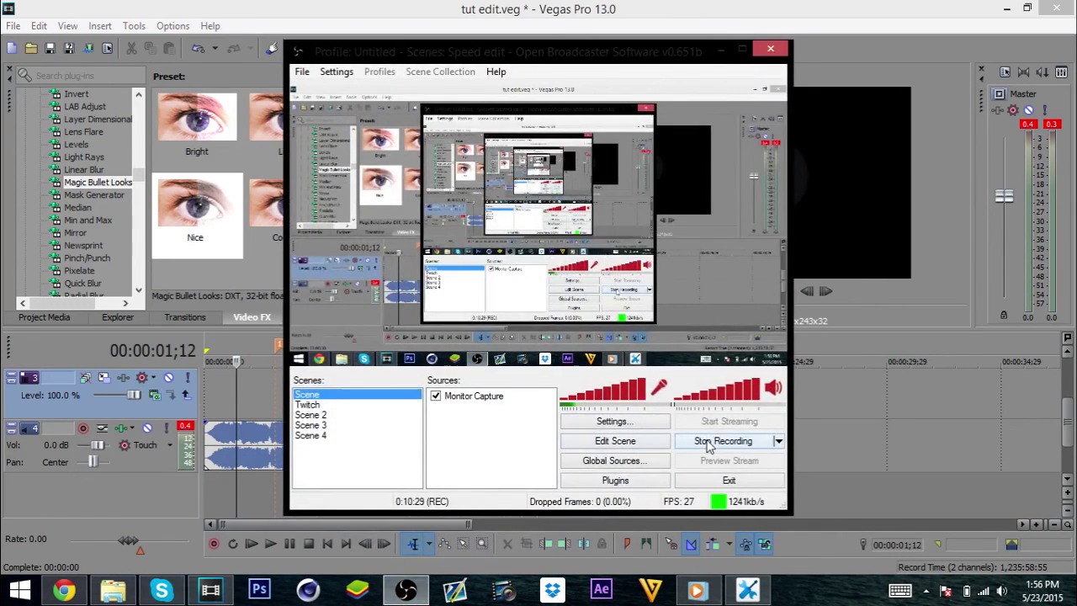